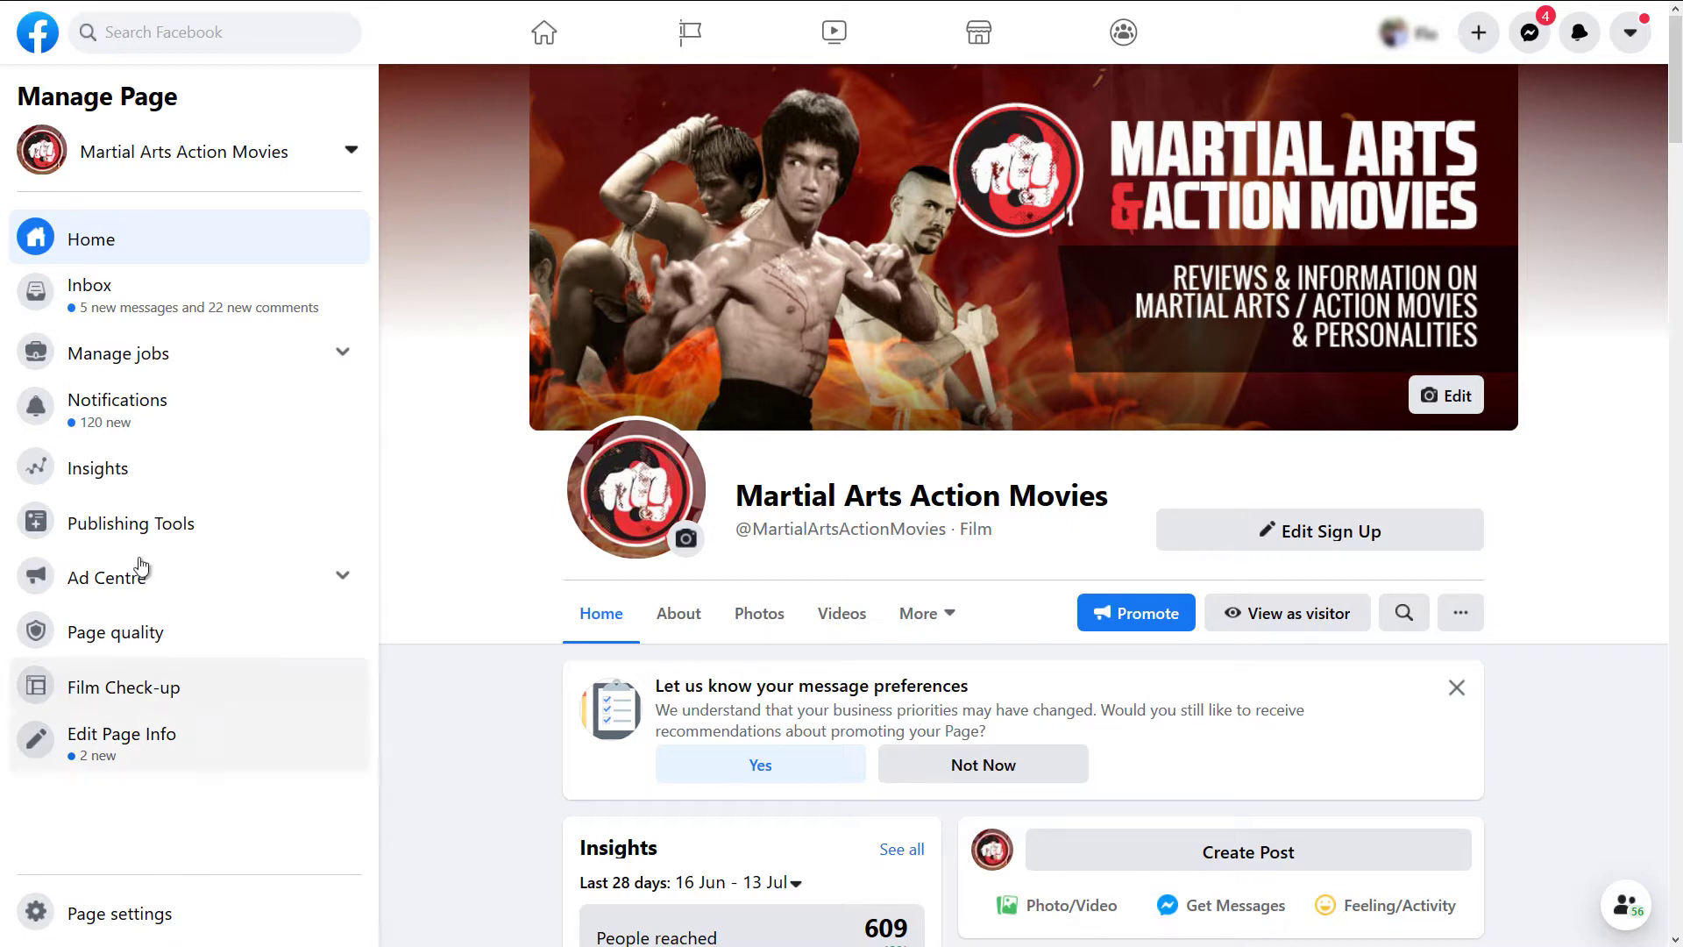
Open the Insights of the Martial Arts Action Movies page and close the open chat tab
{"action": "left_click", "coordinate": [115, 475]}
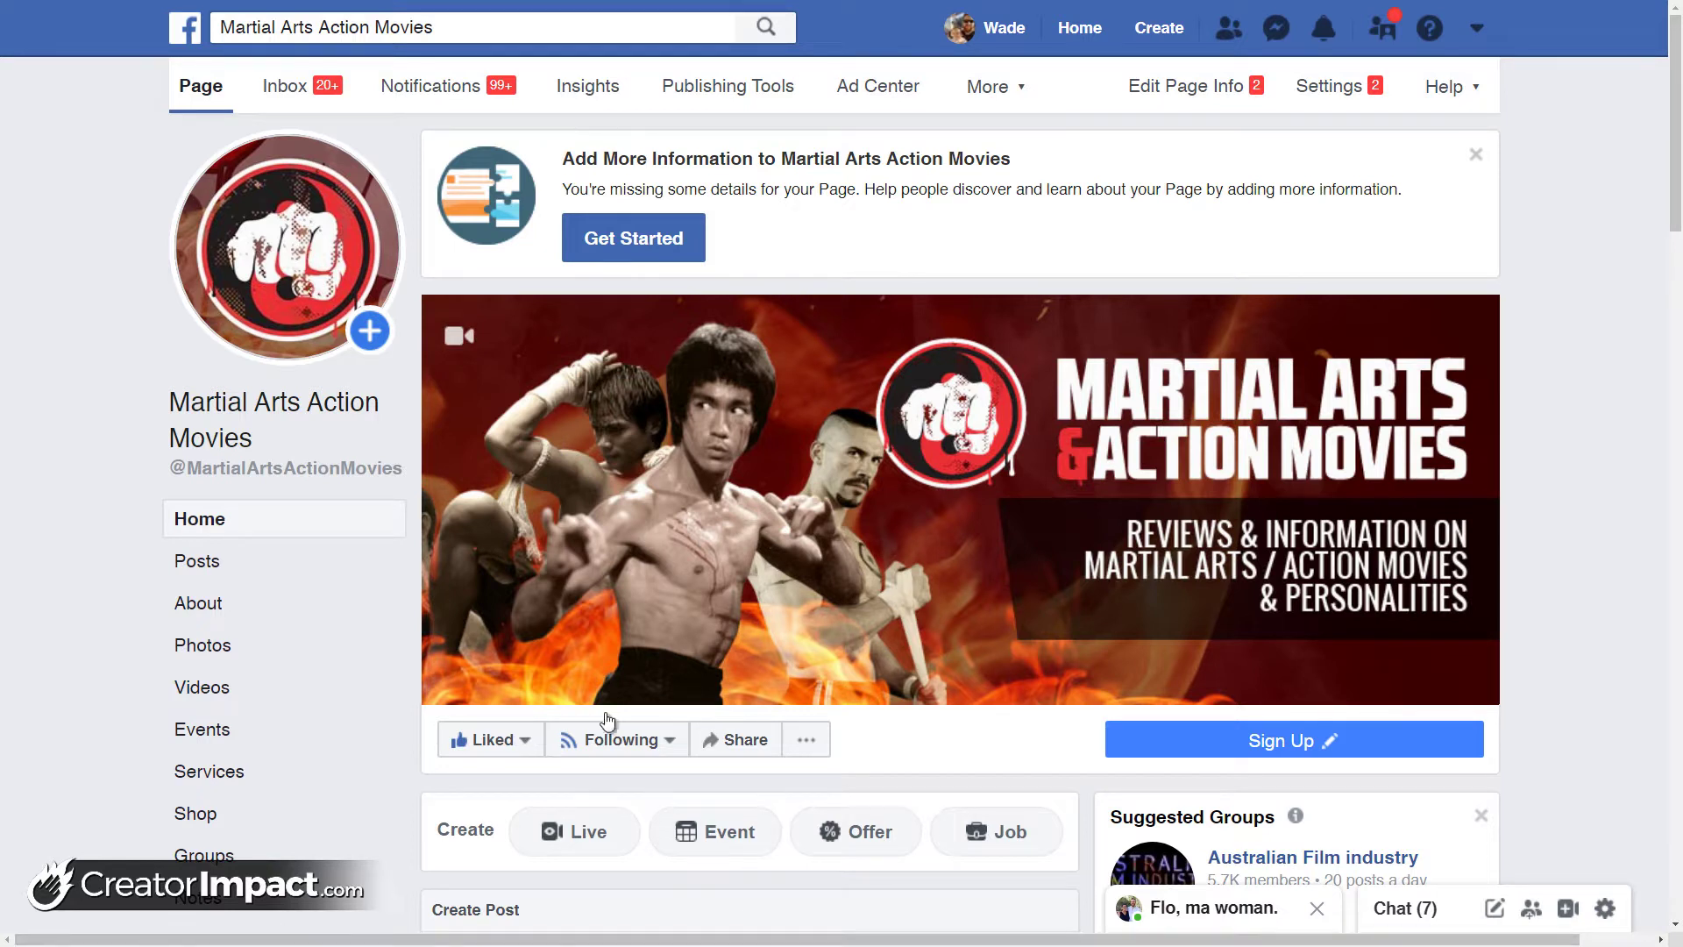
{"action": "left_click", "coordinate": [597, 93]}
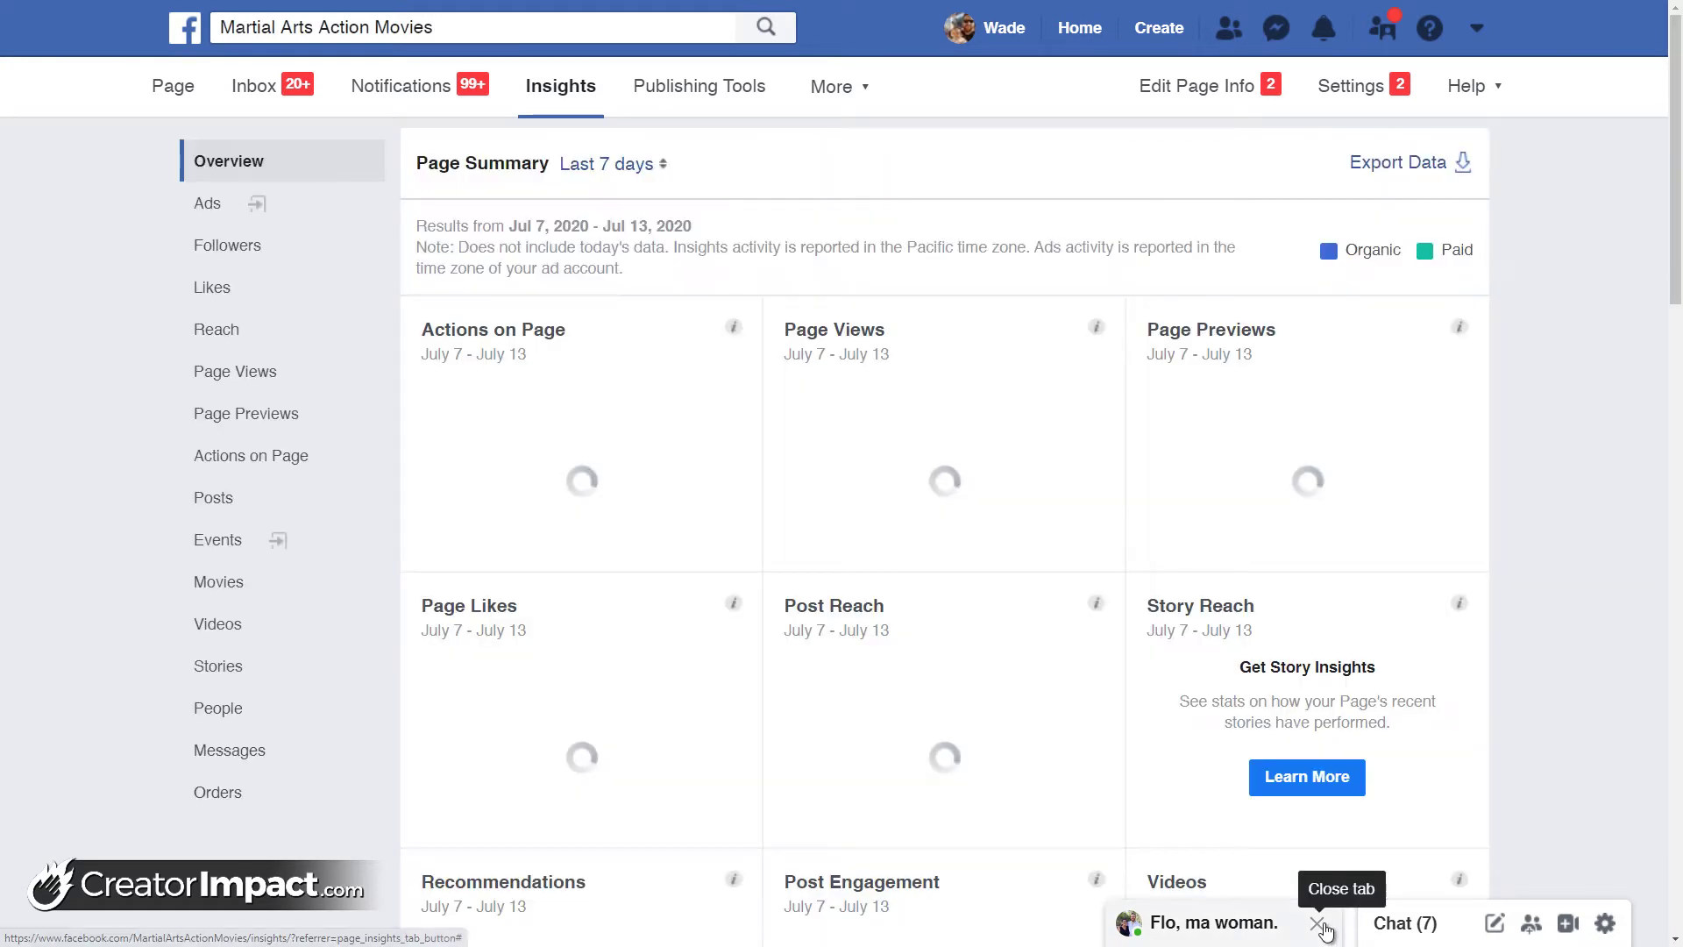
{"action": "left_click", "coordinate": [1319, 923]}
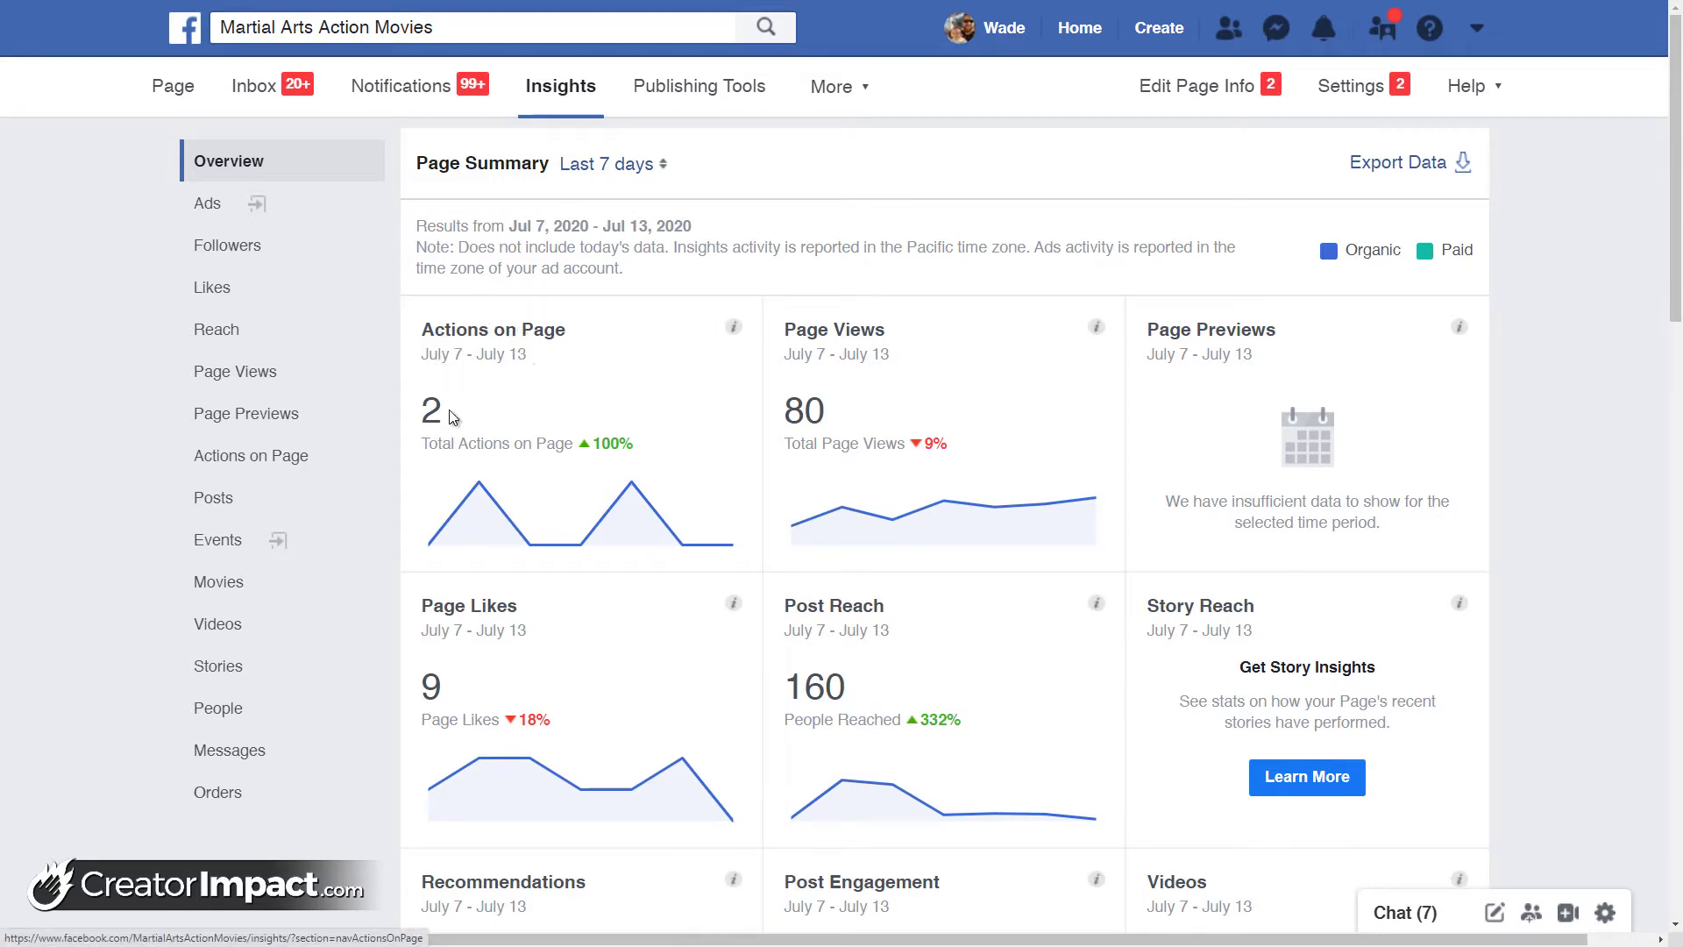
Examine the page summary metrics for the last 7 days, including page likes, post reach, engagement and followers
{"action": "scroll", "coordinate": [802, 415], "scroll_direction": "down", "scroll_amount": 4}
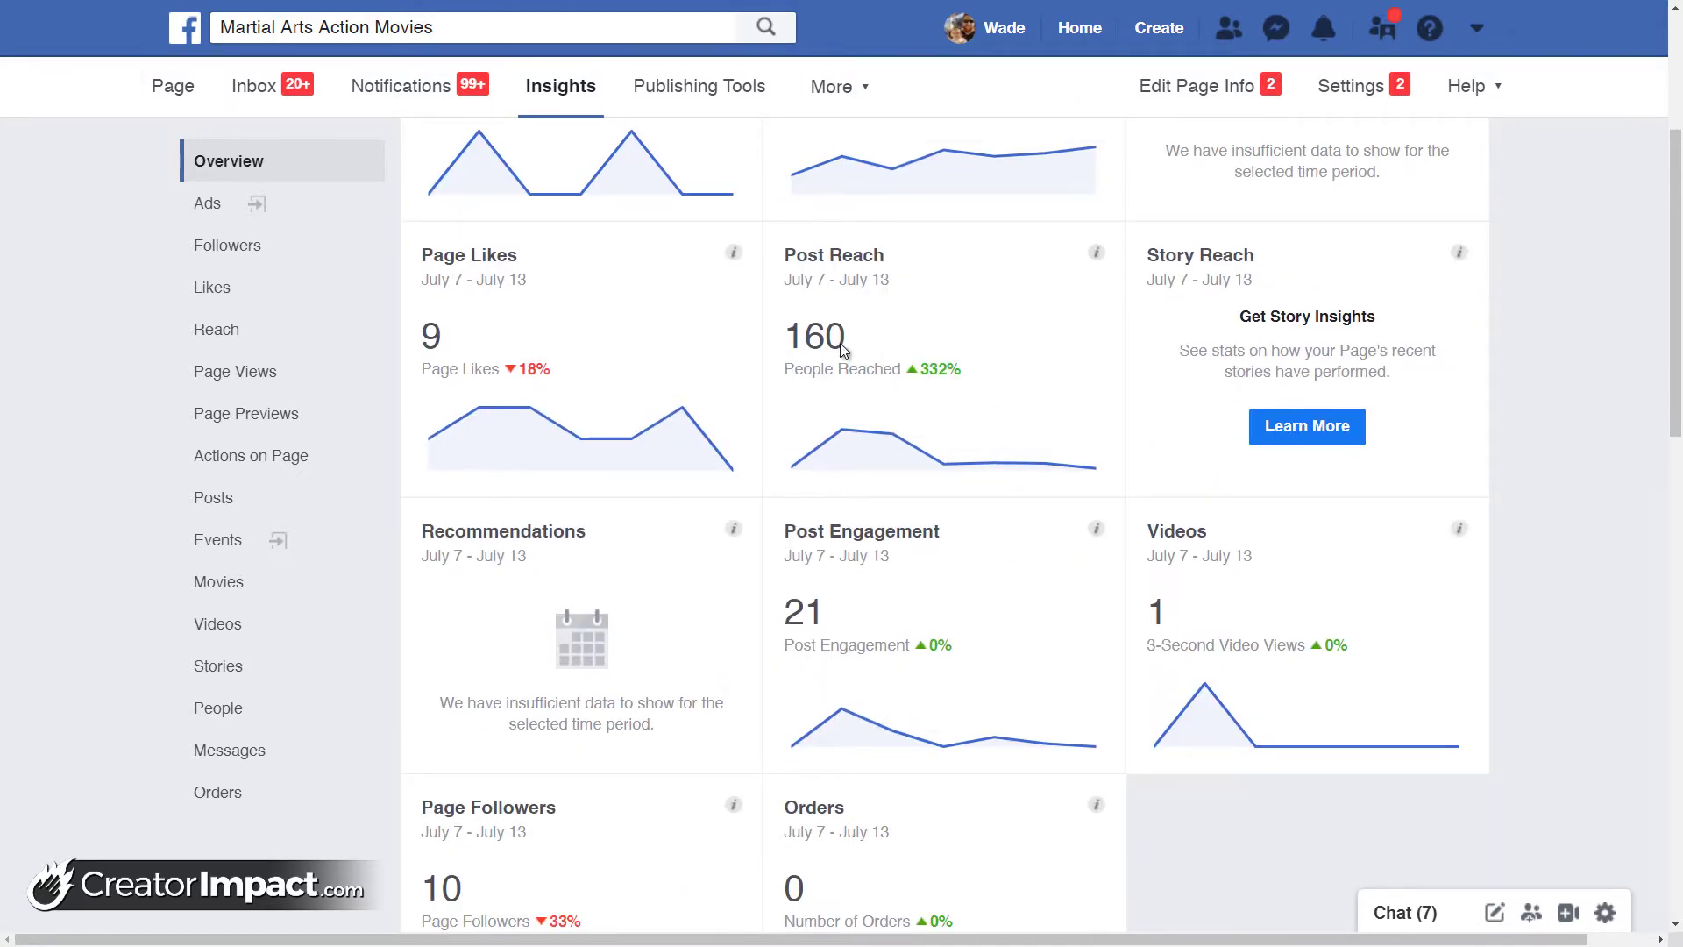
{"action": "scroll", "coordinate": [561, 316], "scroll_direction": "down", "scroll_amount": 3}
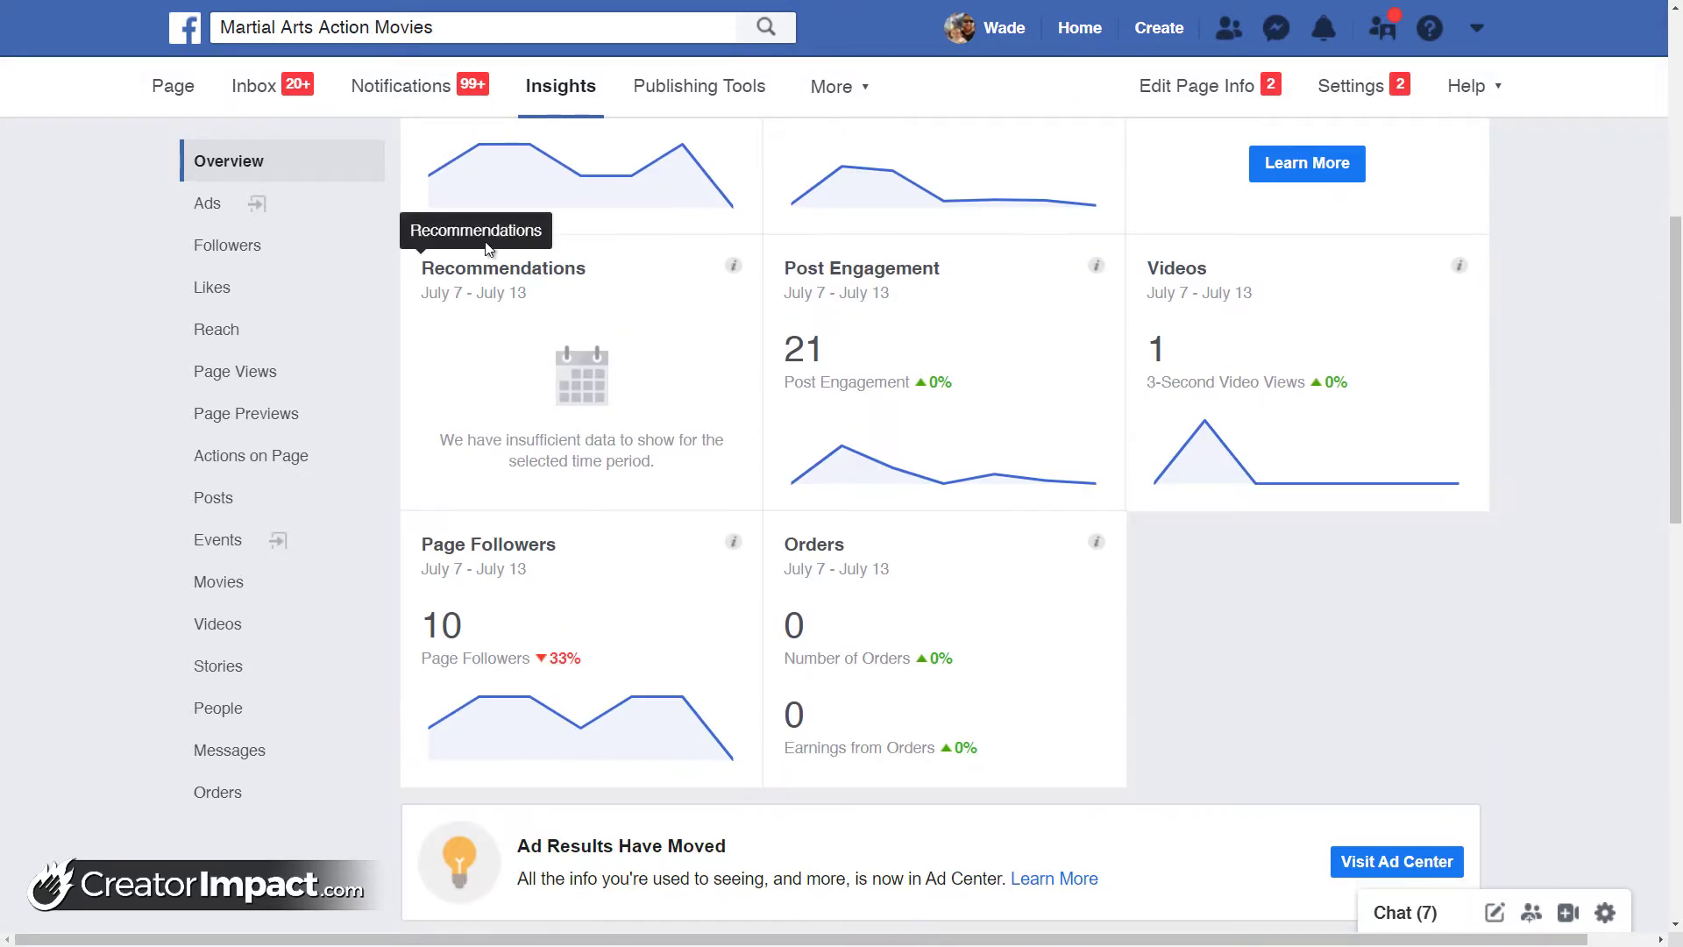
{"action": "scroll", "coordinate": [526, 333], "scroll_direction": "up", "scroll_amount": 3}
{"action": "scroll", "coordinate": [549, 355], "scroll_direction": "down", "scroll_amount": 4}
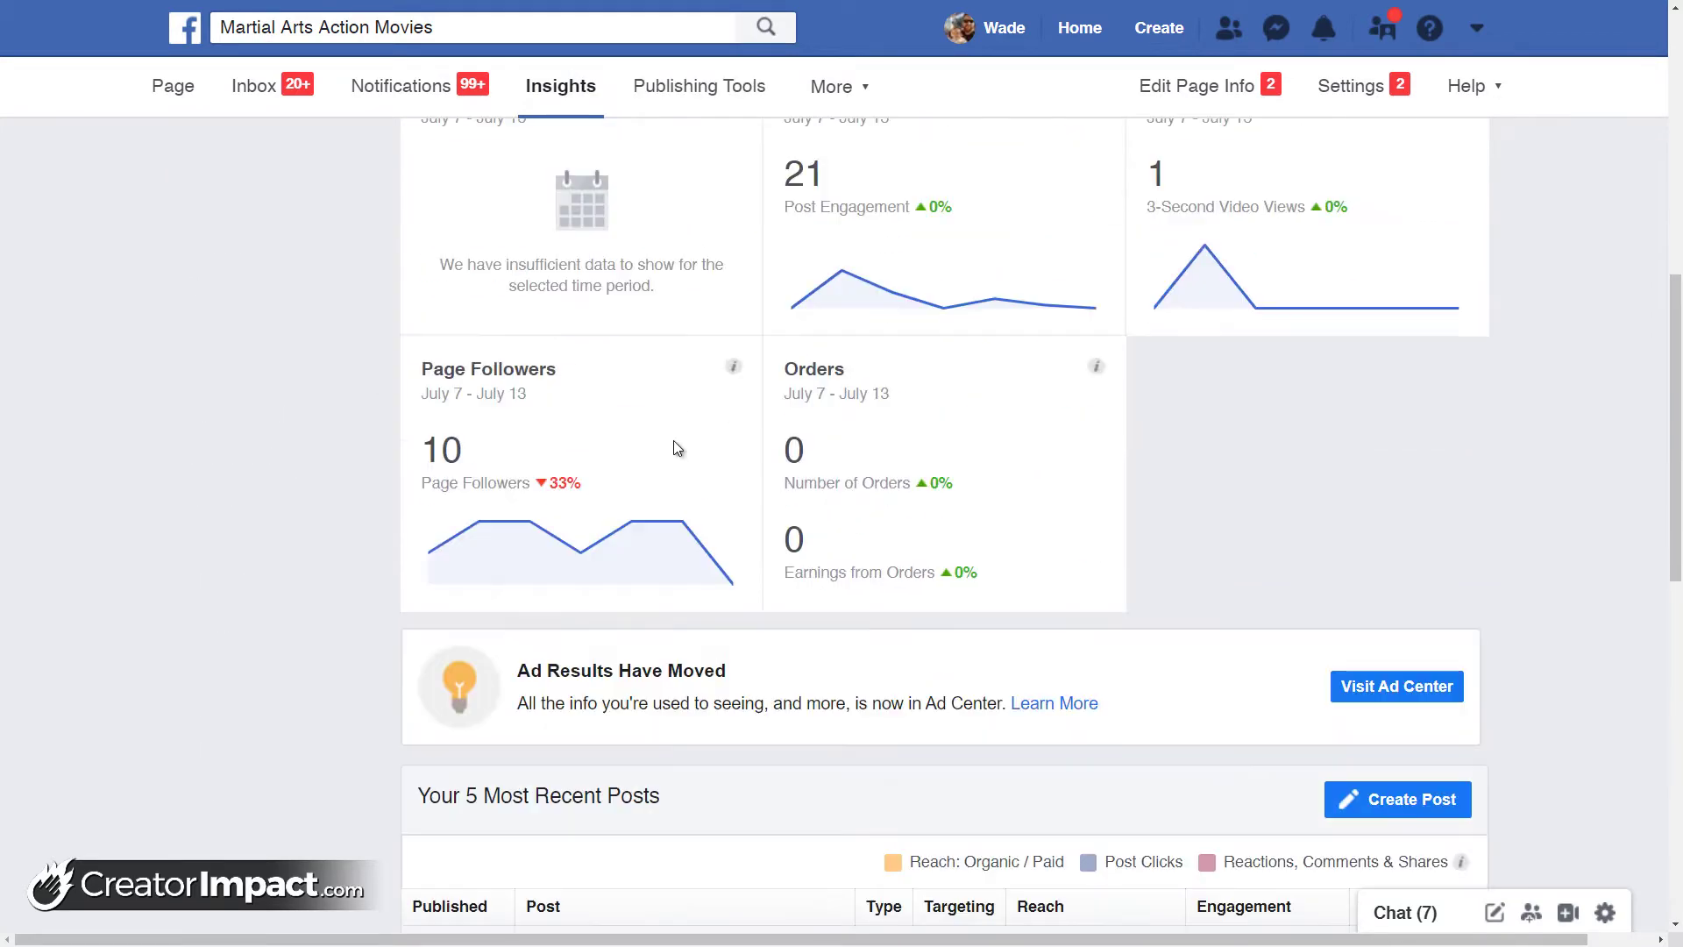
{"action": "scroll", "coordinate": [673, 443], "scroll_direction": "up", "scroll_amount": 2}
{"action": "scroll", "coordinate": [682, 489], "scroll_direction": "down", "scroll_amount": 1}
{"action": "scroll", "coordinate": [682, 488], "scroll_direction": "up", "scroll_amount": 6}
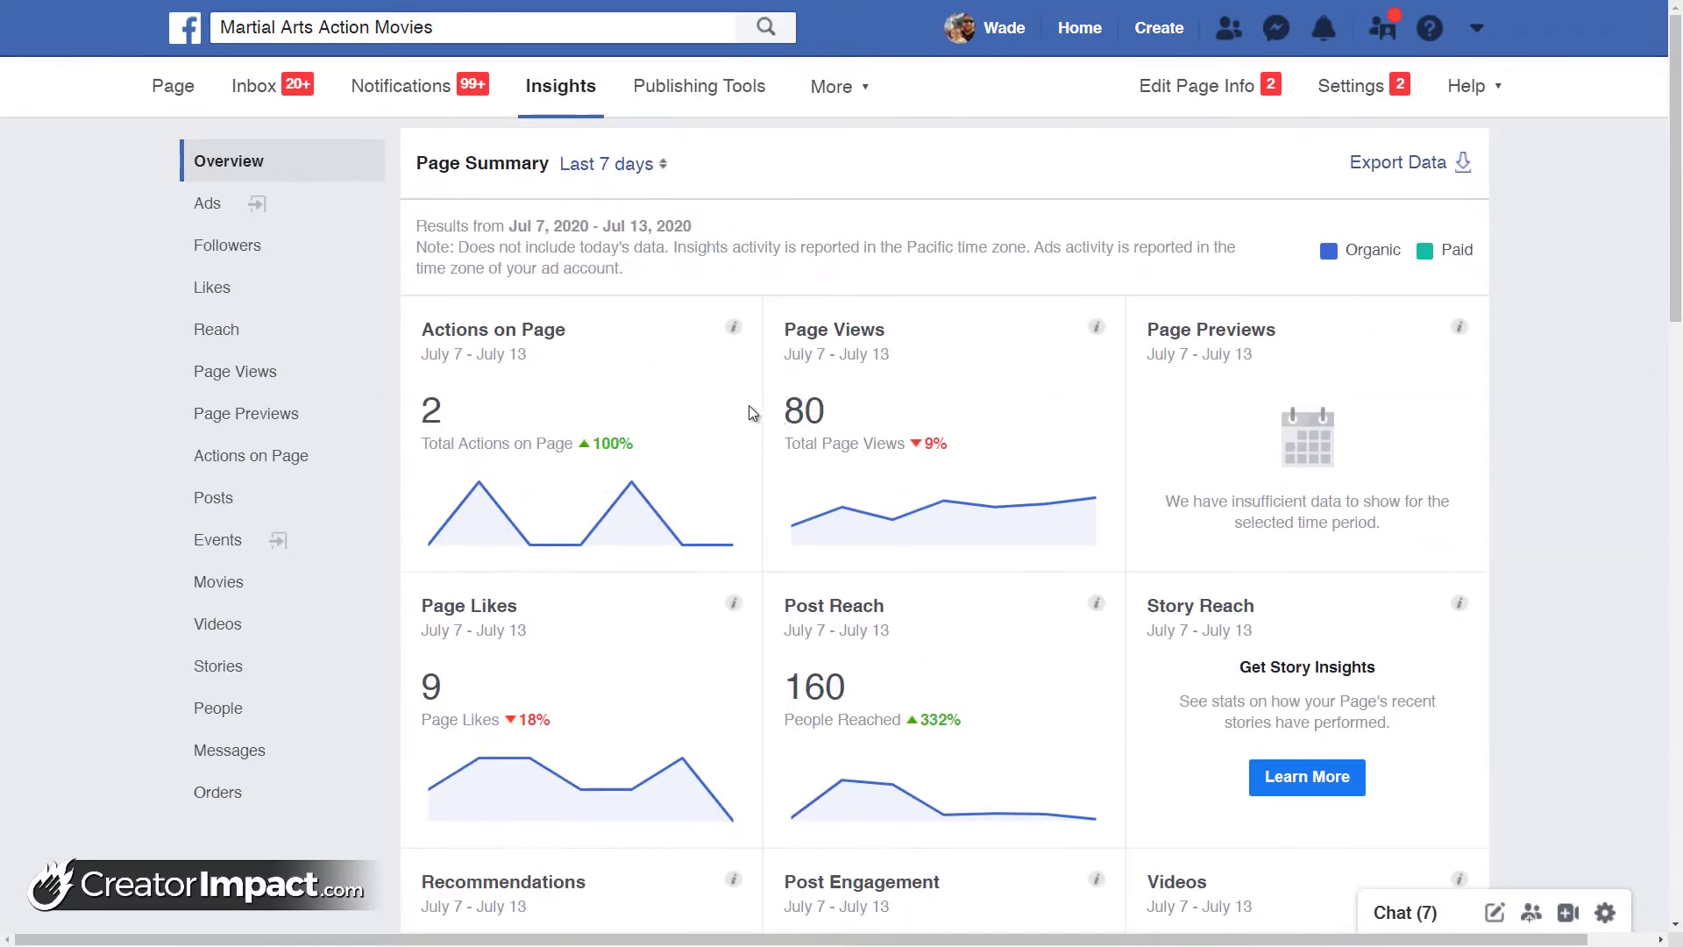
{"action": "scroll", "coordinate": [800, 638], "scroll_direction": "down", "scroll_amount": 7}
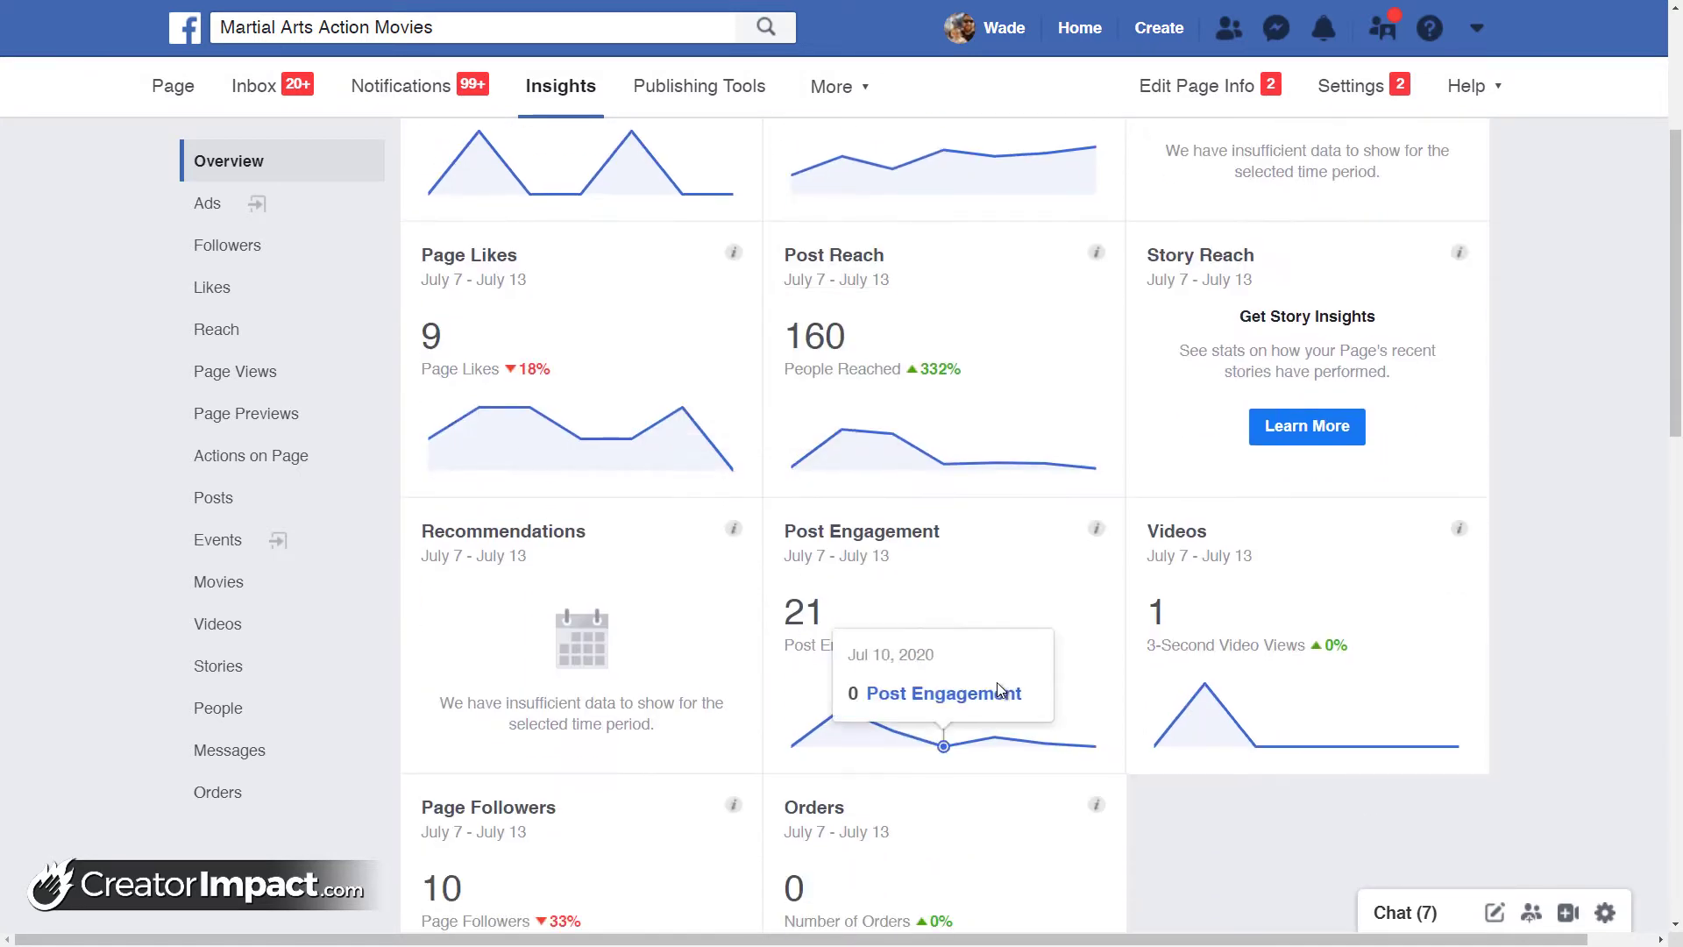
{"action": "scroll", "coordinate": [888, 666], "scroll_direction": "up", "scroll_amount": 4}
{"action": "scroll", "coordinate": [884, 692], "scroll_direction": "up", "scroll_amount": 3}
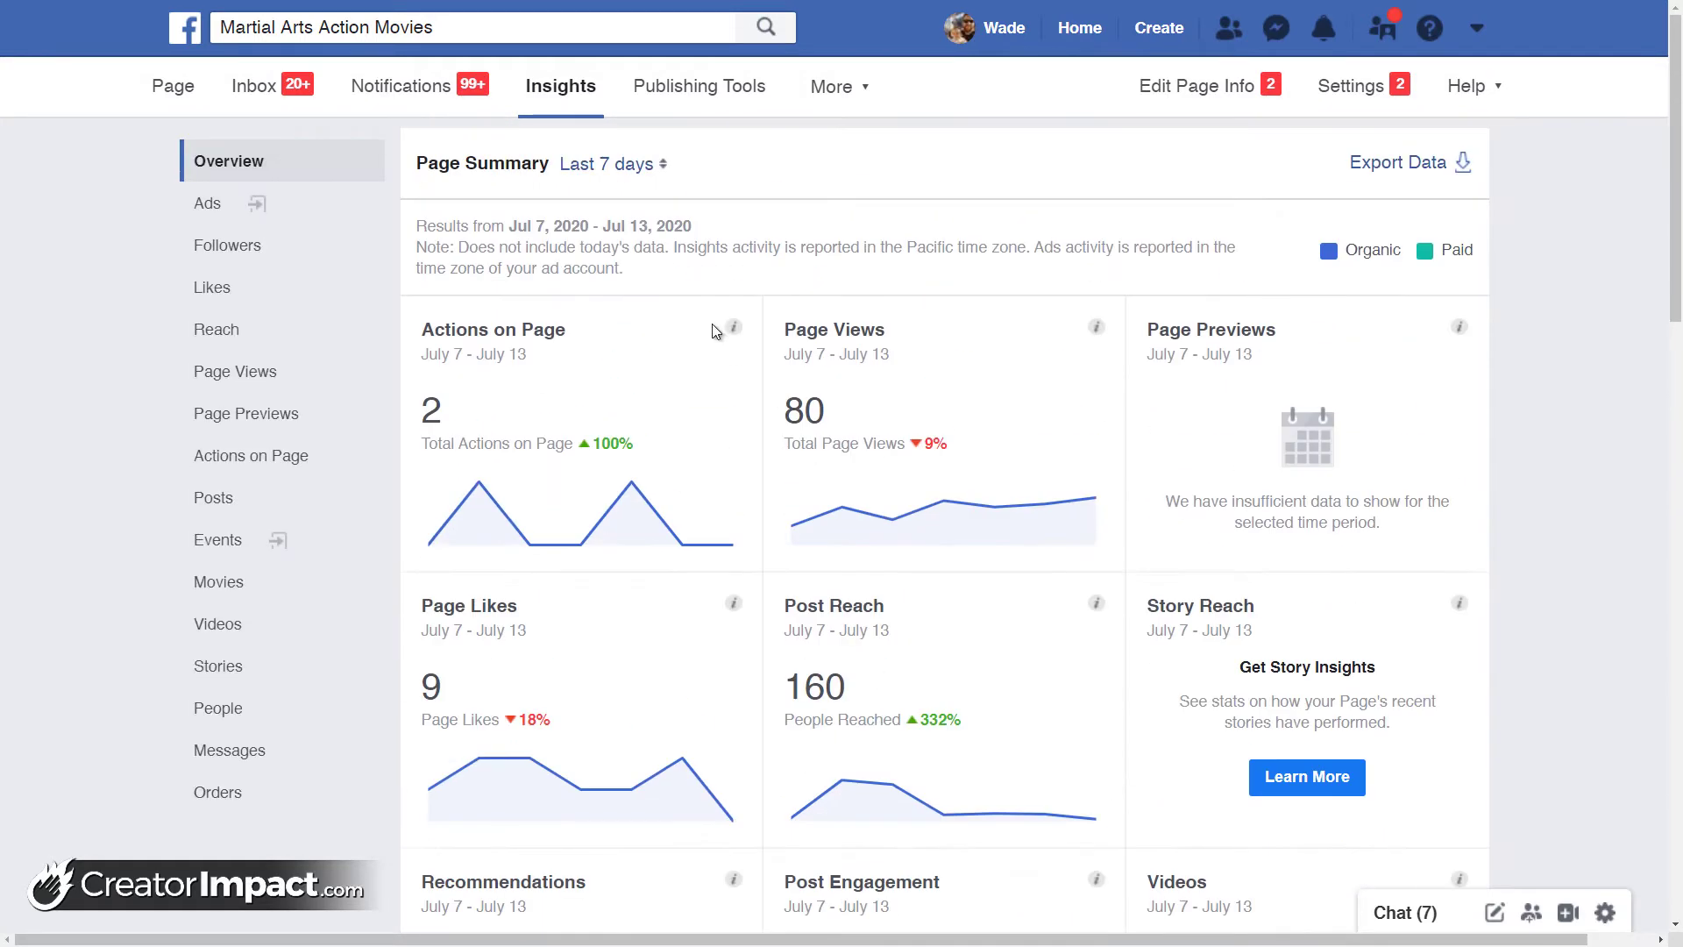
Set the page summary period to Last 28 days and review its metrics and the five most recent posts
{"action": "left_click", "coordinate": [653, 165]}
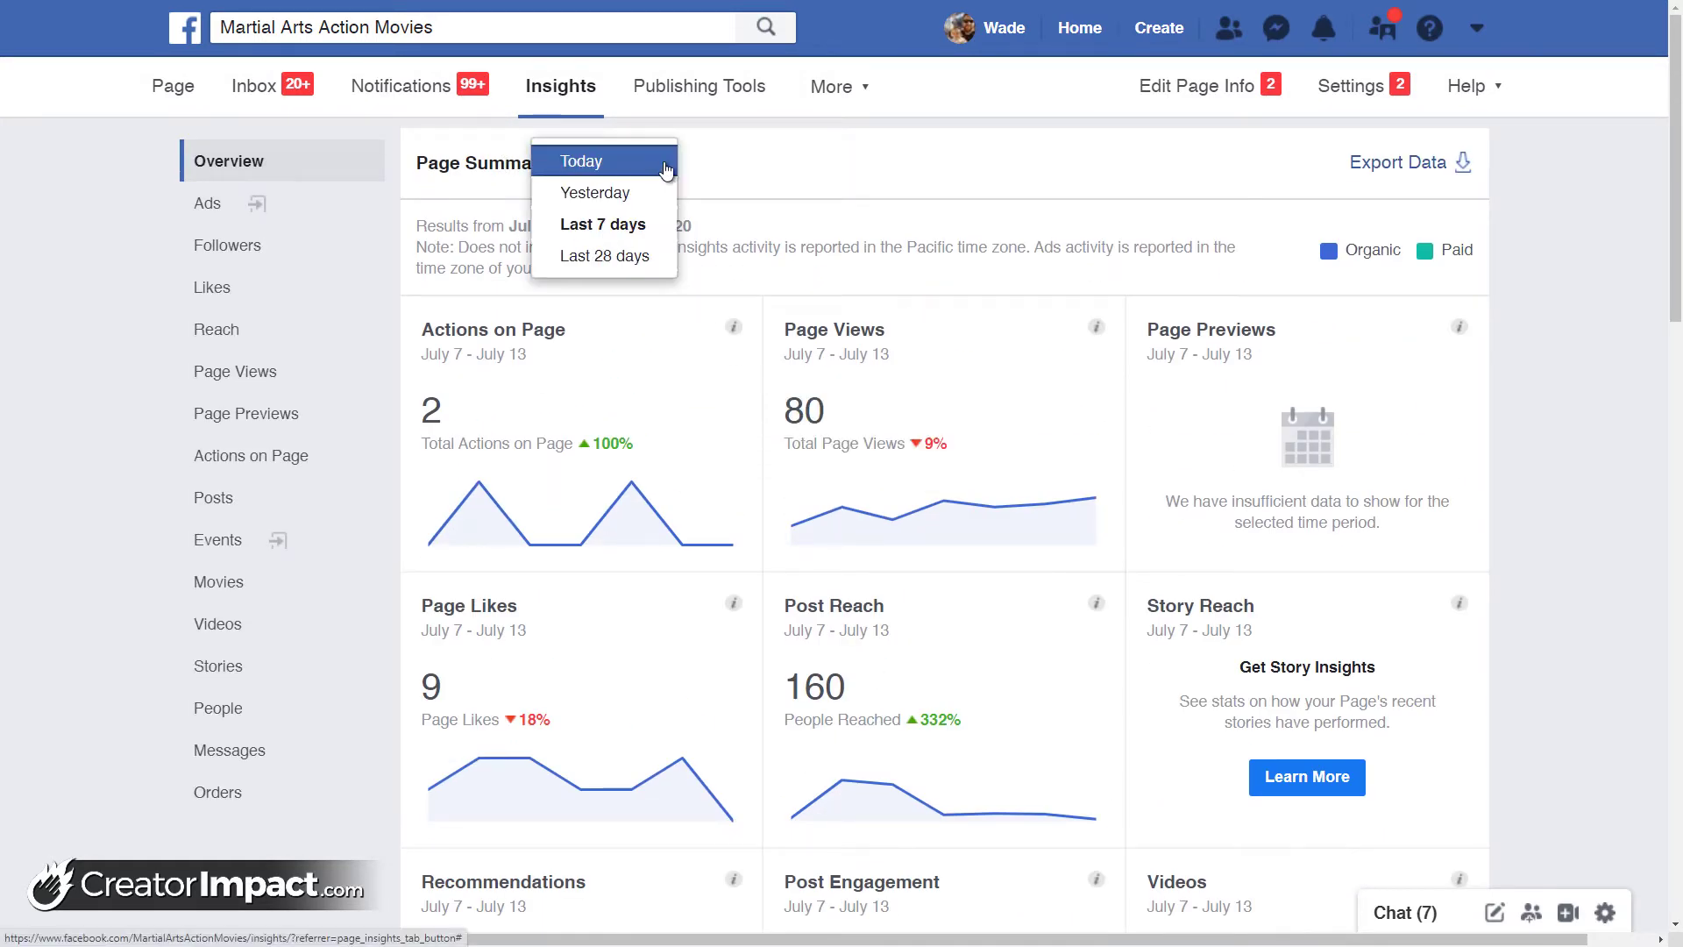
{"action": "left_click", "coordinate": [633, 254]}
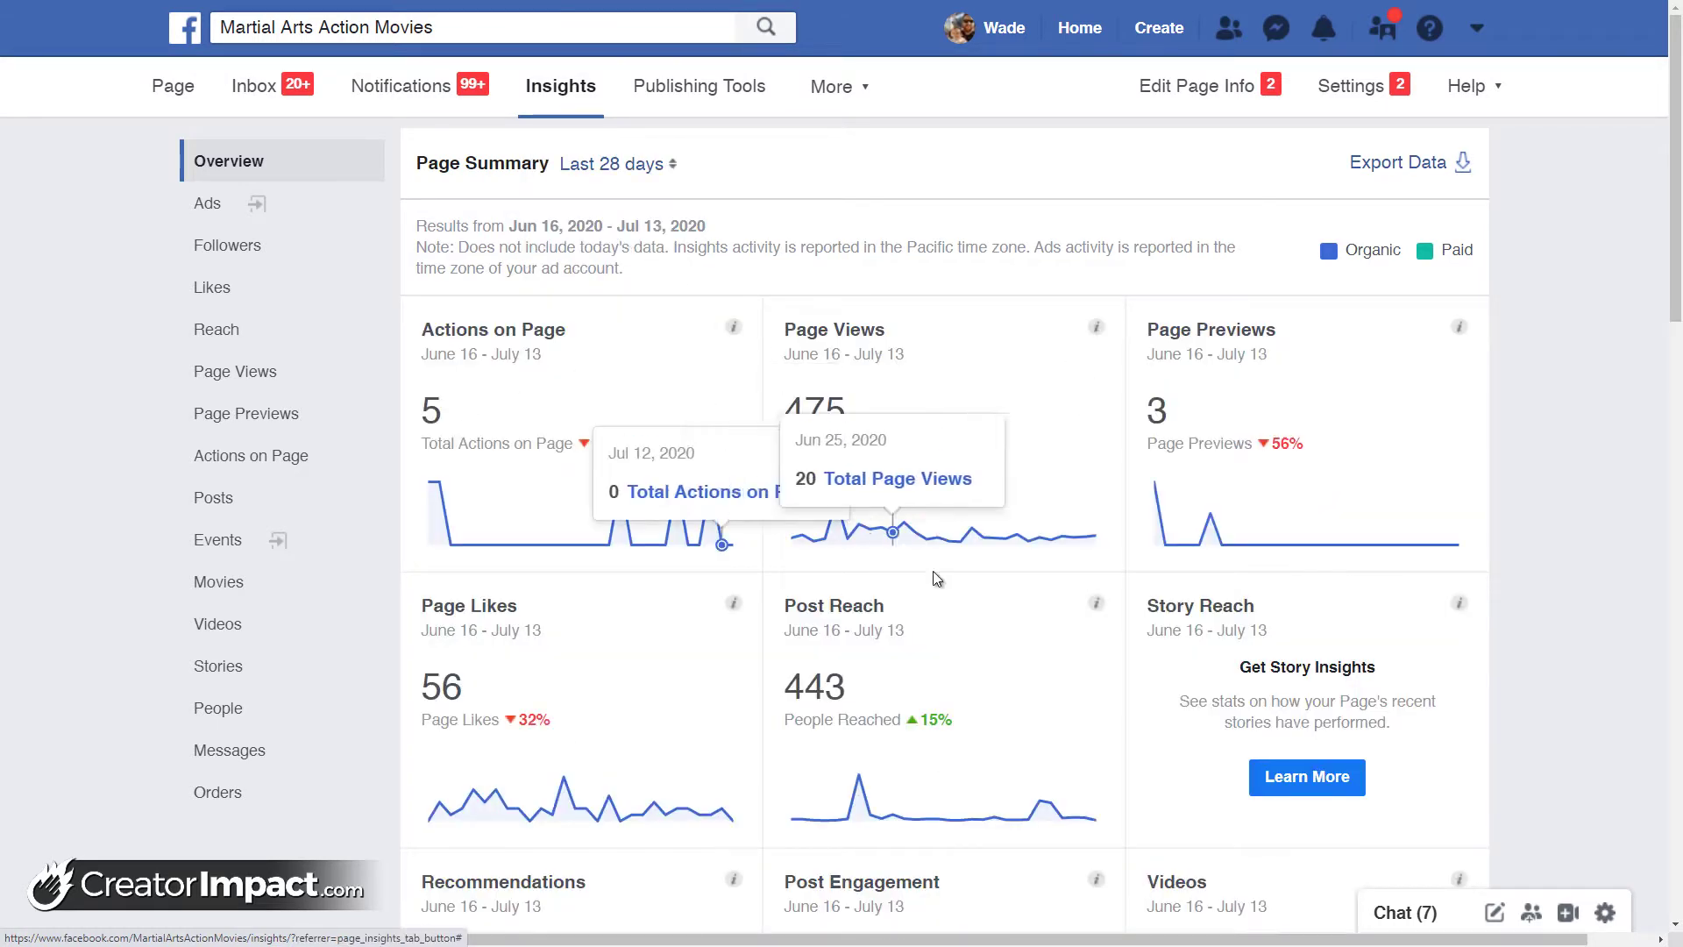
{"action": "scroll", "coordinate": [867, 749], "scroll_direction": "down", "scroll_amount": 7}
{"action": "scroll", "coordinate": [870, 756], "scroll_direction": "down", "scroll_amount": 6}
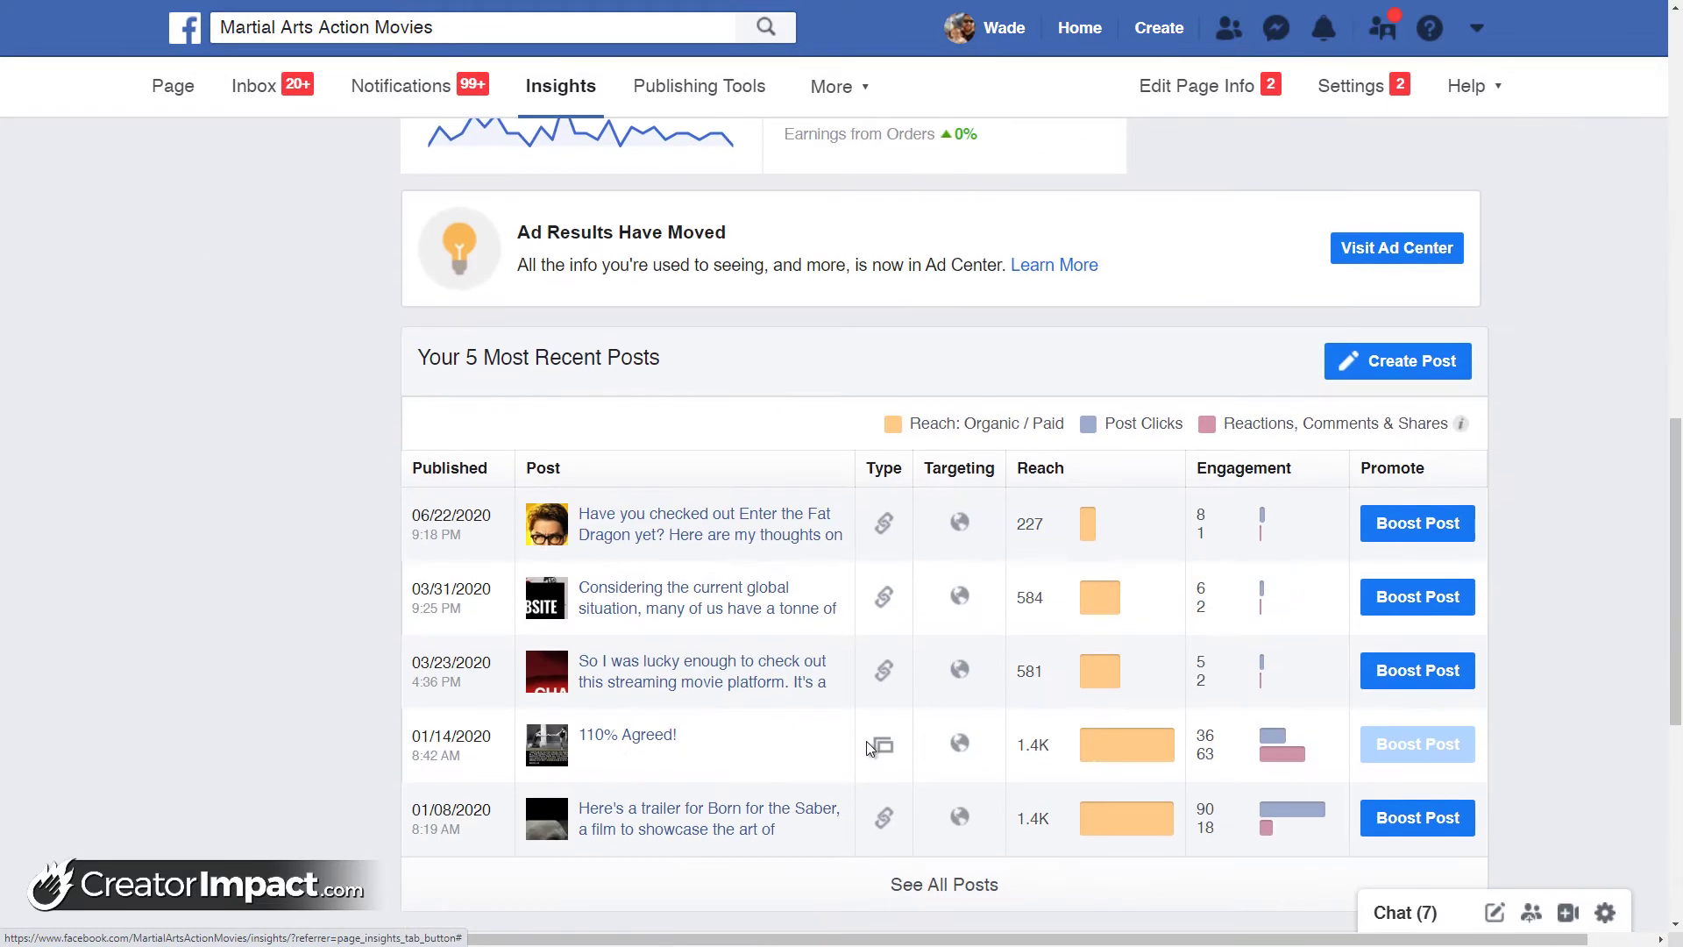
{"action": "scroll", "coordinate": [740, 588], "scroll_direction": "up", "scroll_amount": 4}
{"action": "scroll", "coordinate": [732, 587], "scroll_direction": "down", "scroll_amount": 4}
{"action": "scroll", "coordinate": [750, 625], "scroll_direction": "up", "scroll_amount": 14}
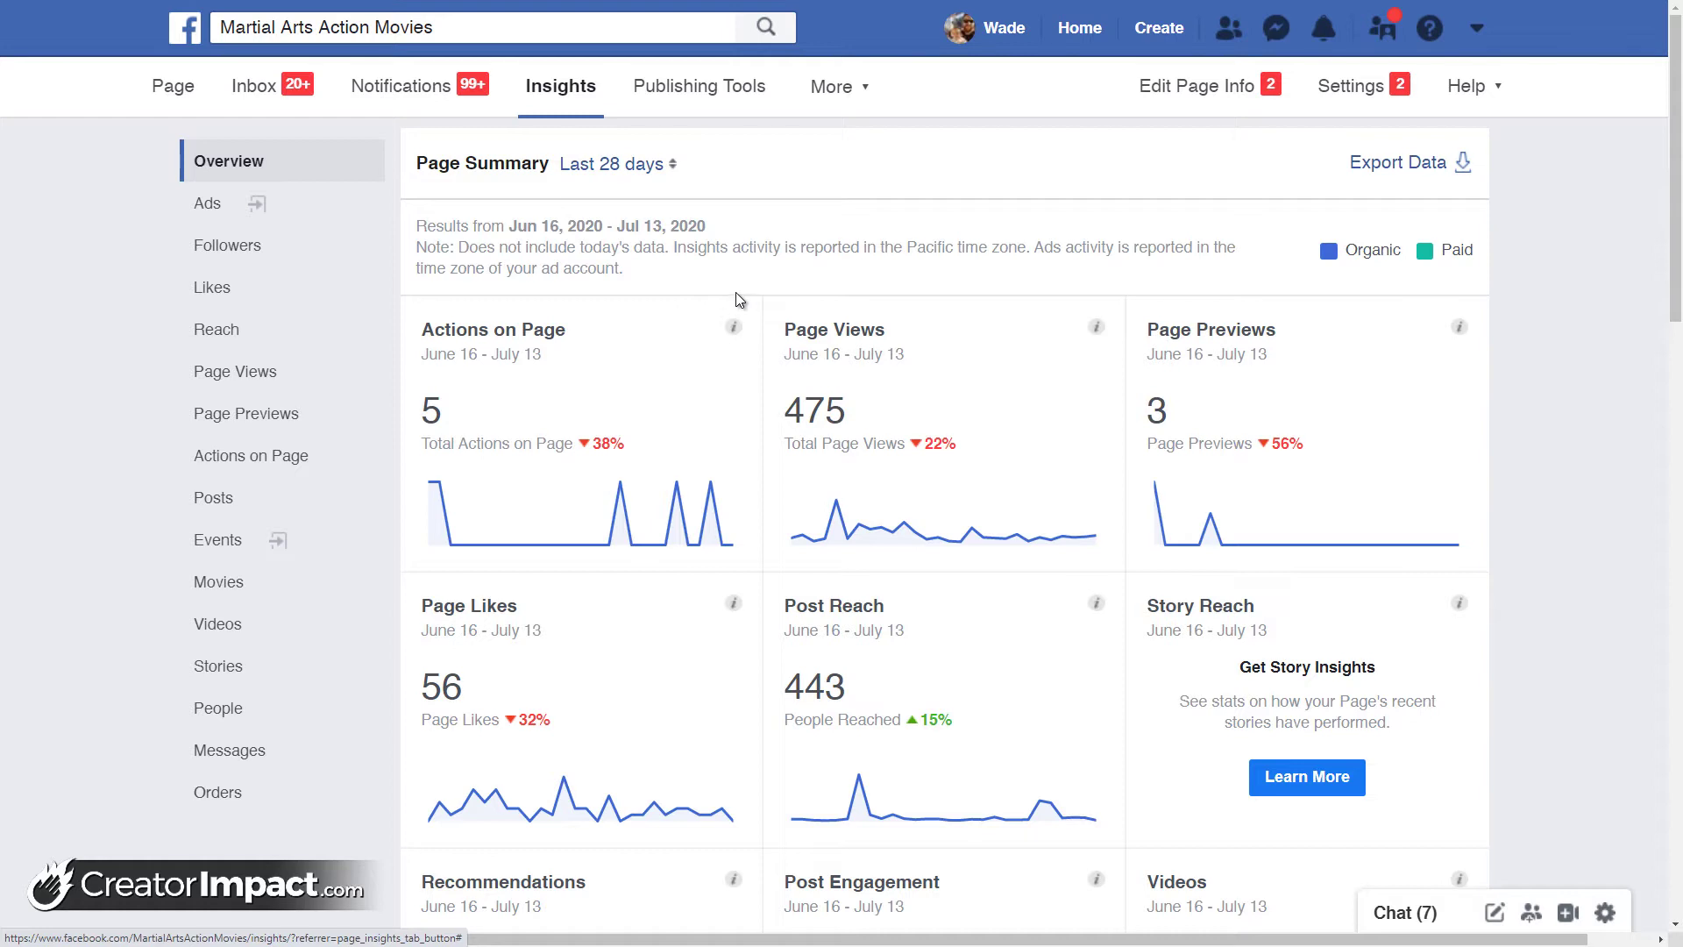
Open the Posts insights and examine on which days and at what times the fans are online
{"action": "left_click", "coordinate": [224, 505]}
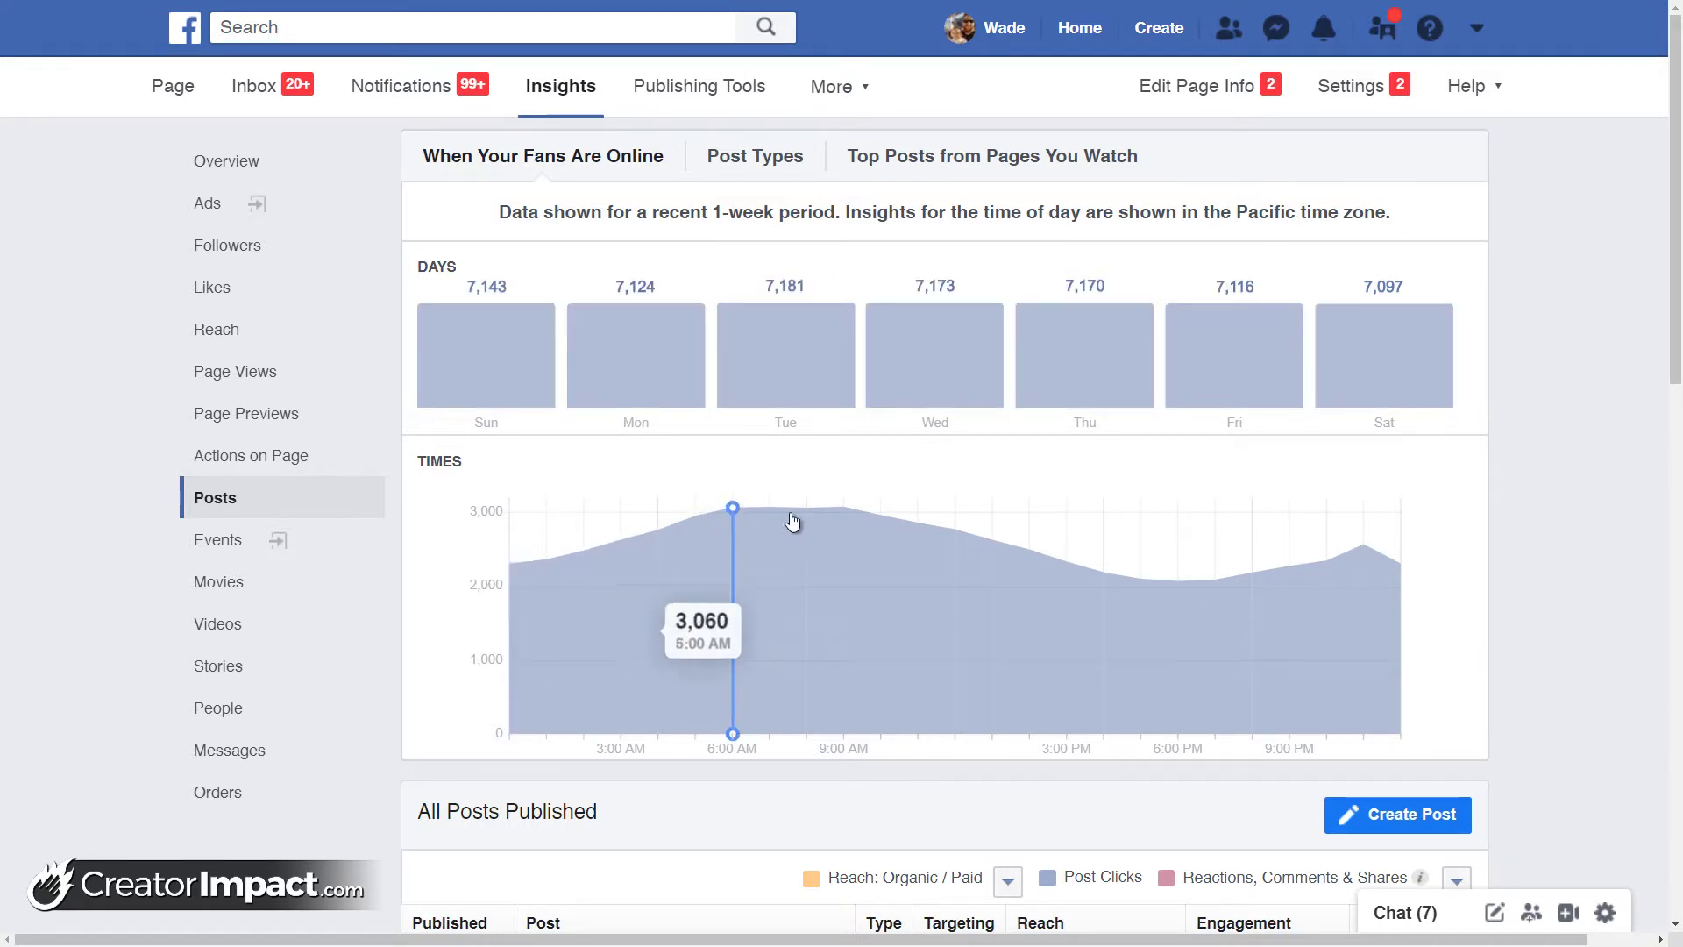
{"action": "mouse_move", "coordinate": [474, 330]}
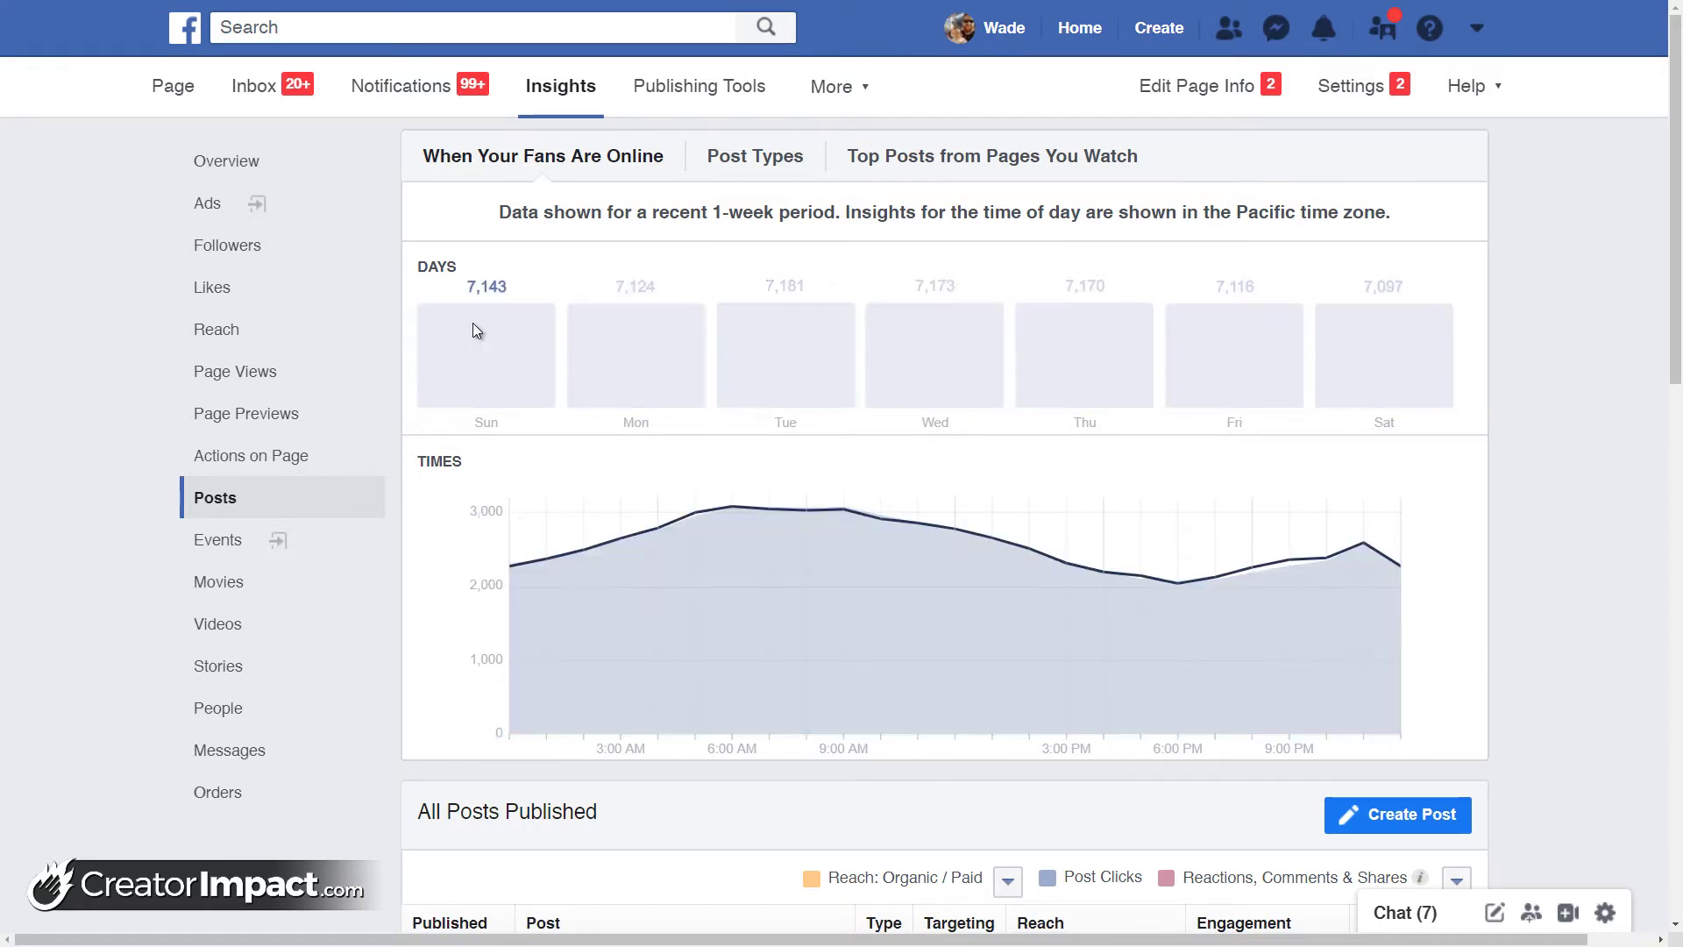
{"action": "mouse_move", "coordinate": [634, 341]}
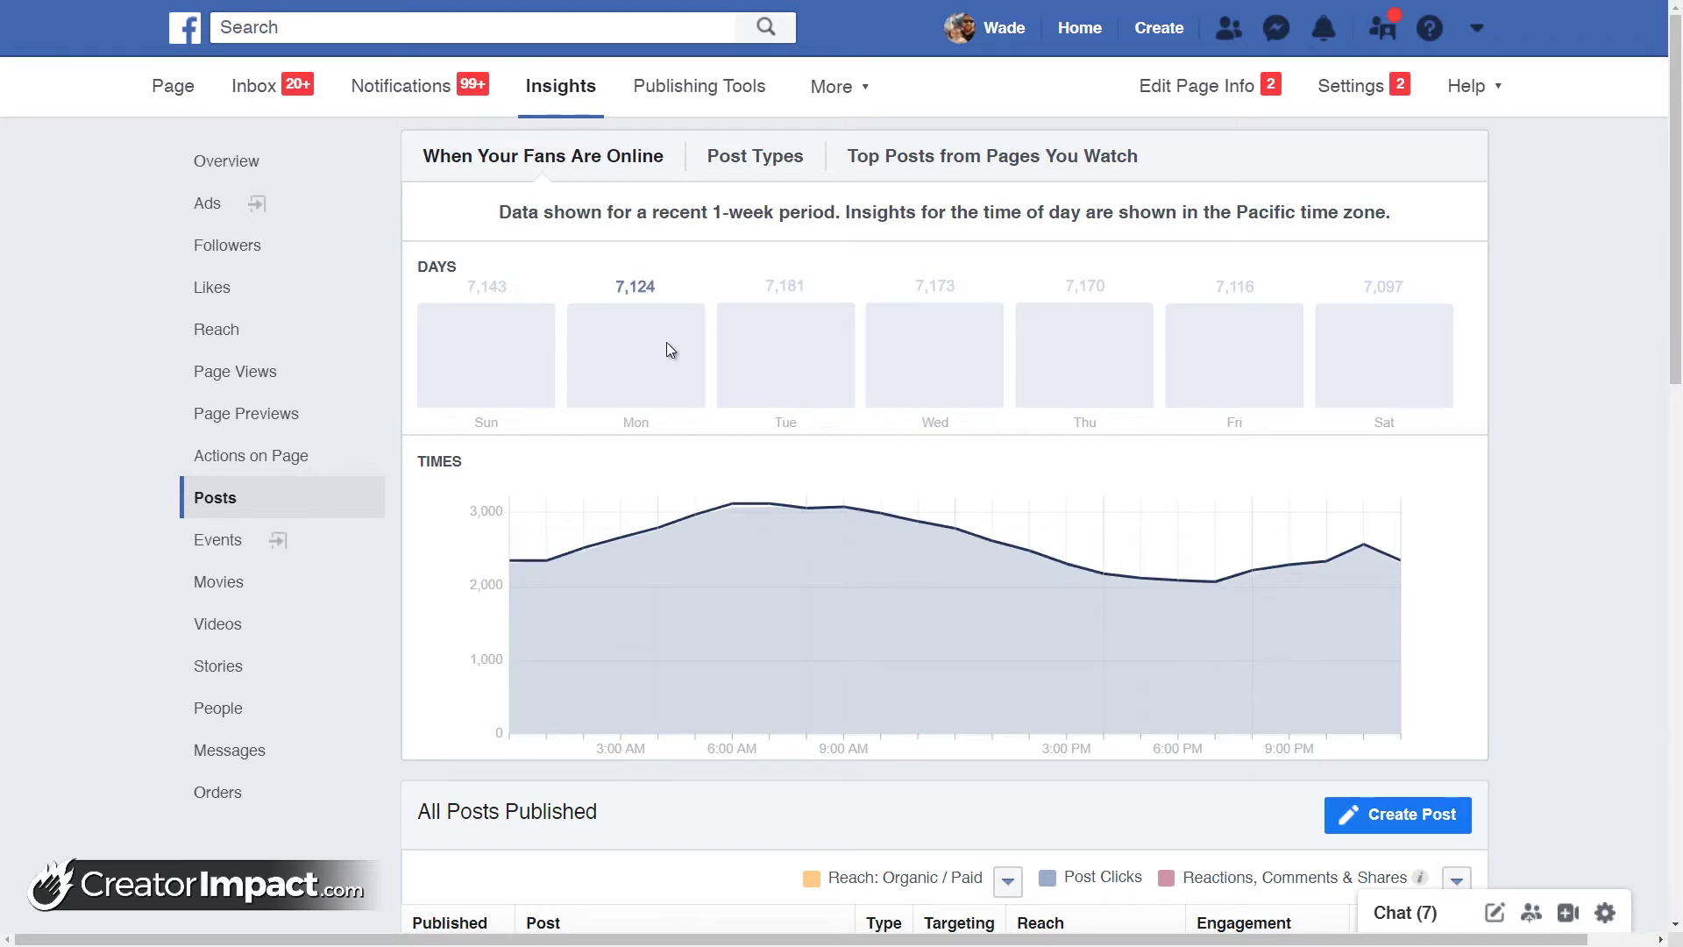
{"action": "mouse_move", "coordinate": [909, 362]}
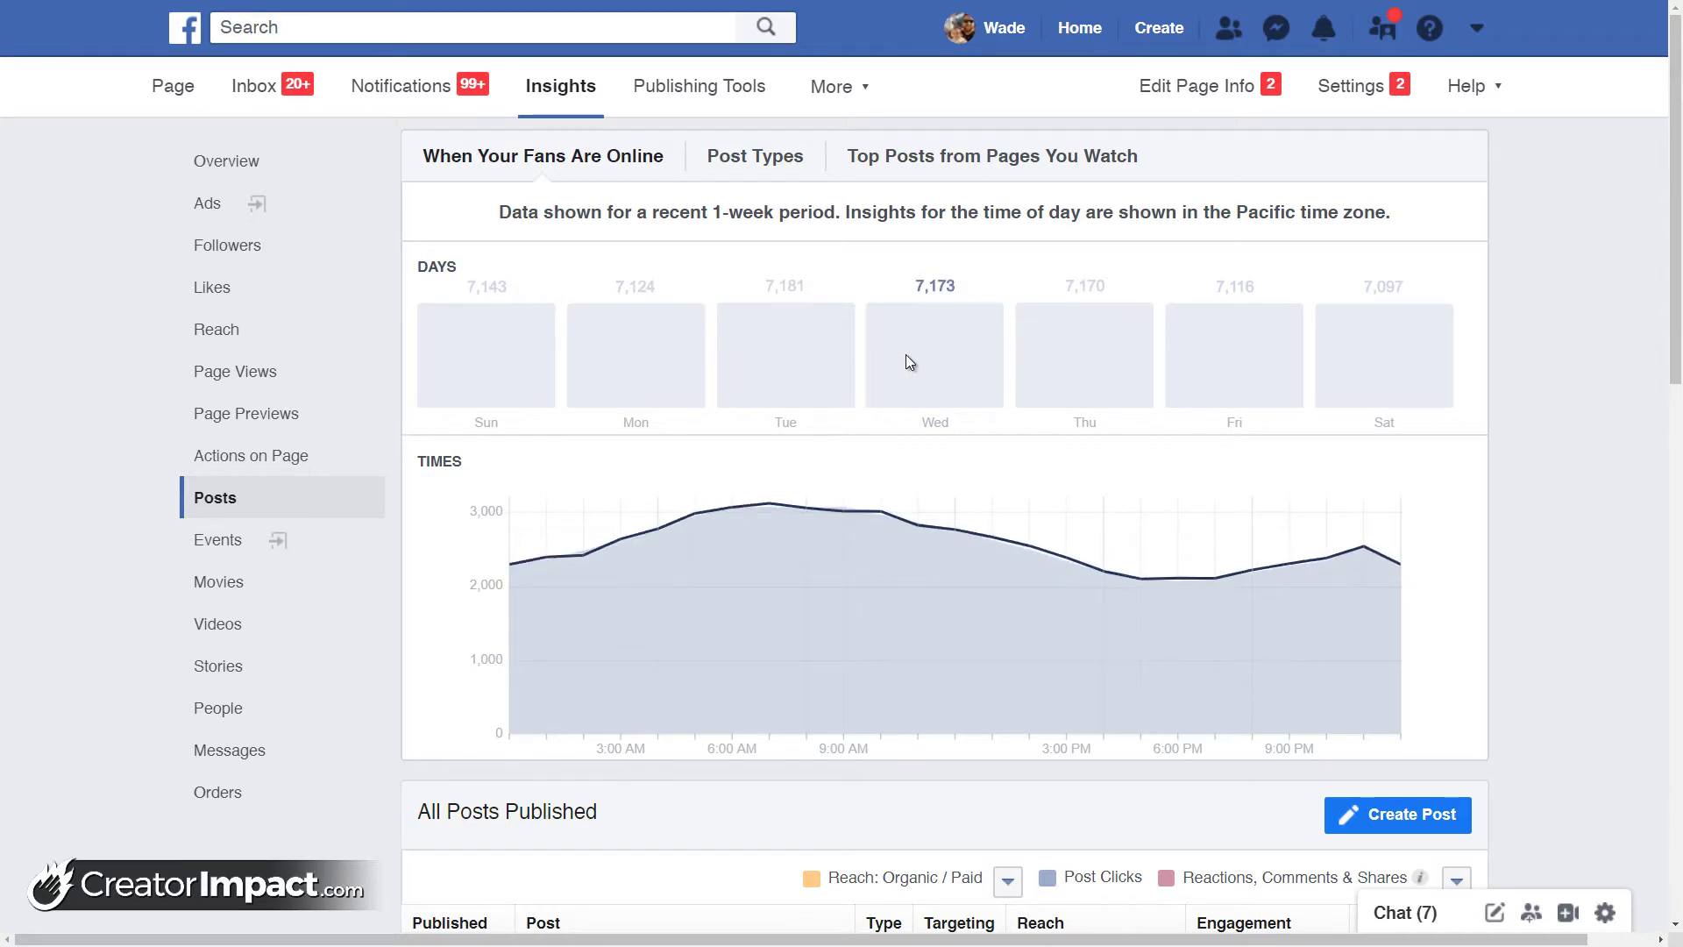
{"action": "mouse_move", "coordinate": [1258, 368]}
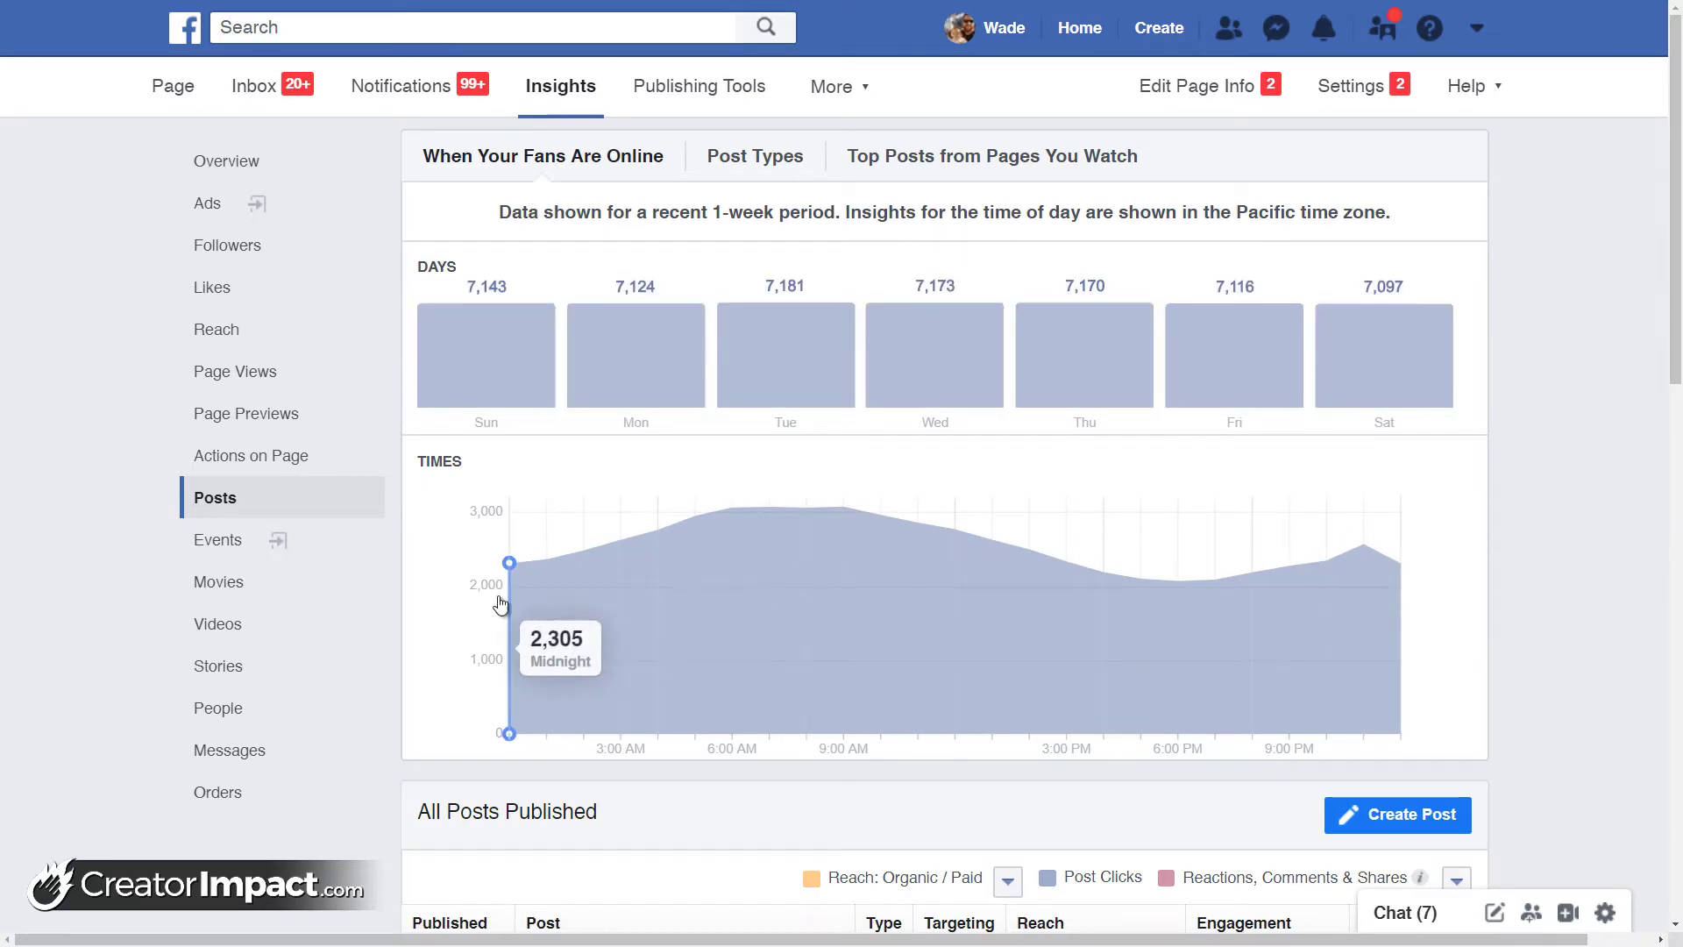
{"action": "scroll", "coordinate": [568, 463], "scroll_direction": "down", "scroll_amount": 4}
{"action": "scroll", "coordinate": [568, 463], "scroll_direction": "up", "scroll_amount": 4}
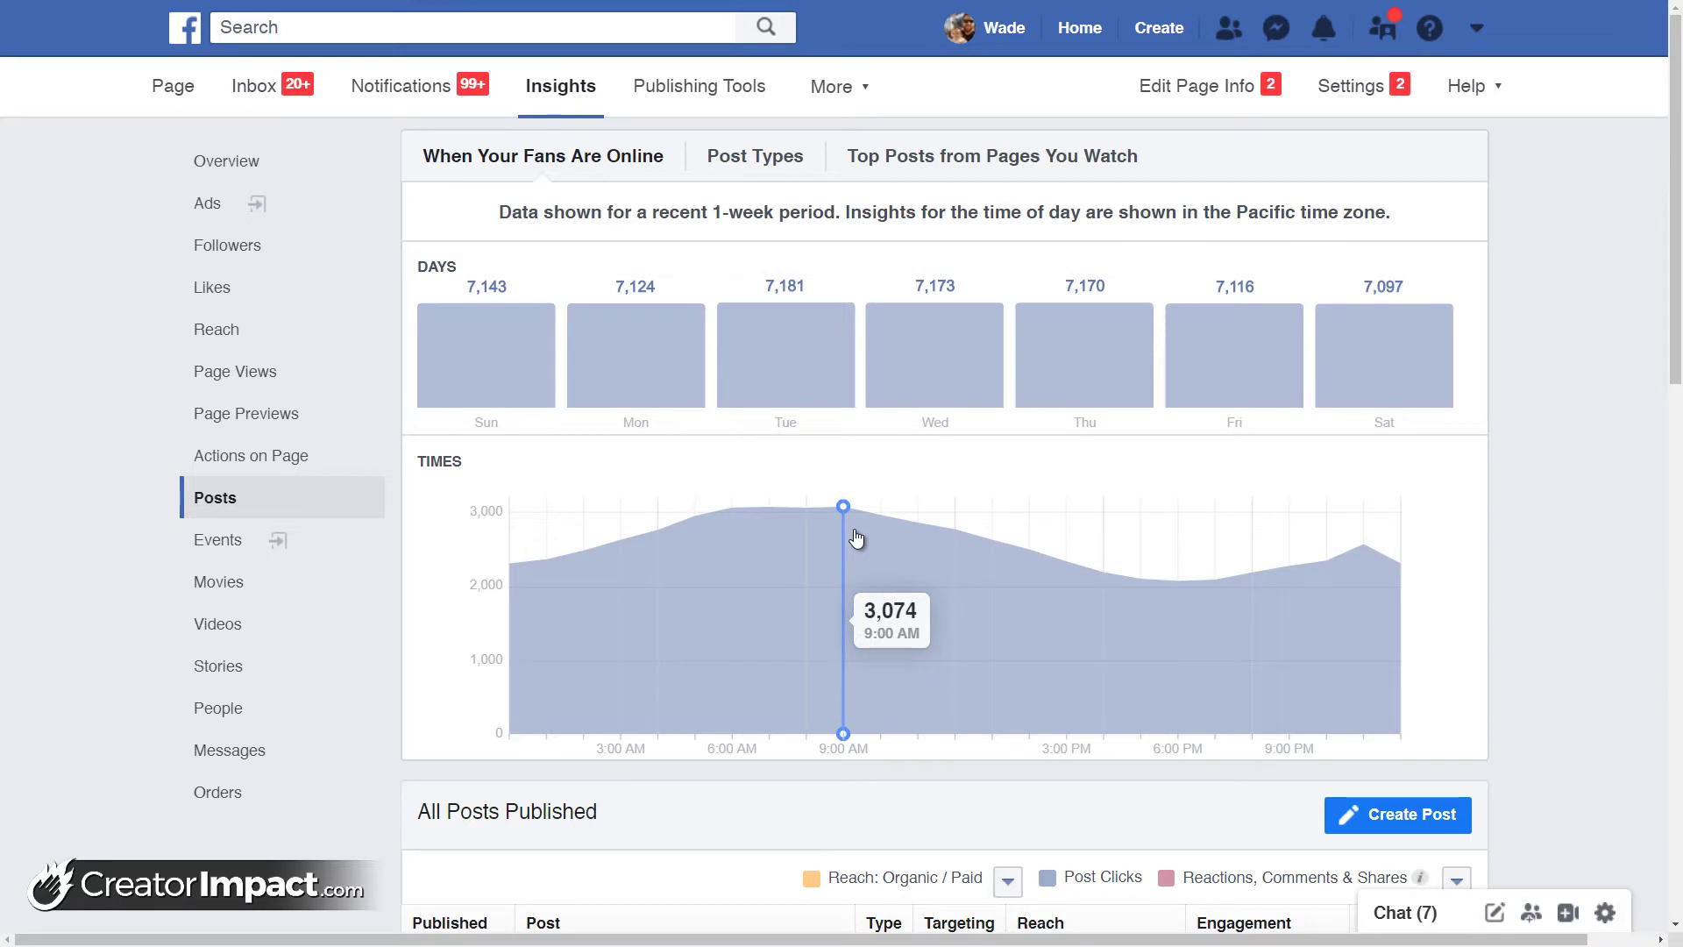
Examine the reach and engagement of the entries under All Posts Published, including organic versus paid reach
{"action": "scroll", "coordinate": [934, 530], "scroll_direction": "down", "scroll_amount": 1}
{"action": "scroll", "coordinate": [945, 536], "scroll_direction": "down", "scroll_amount": 2}
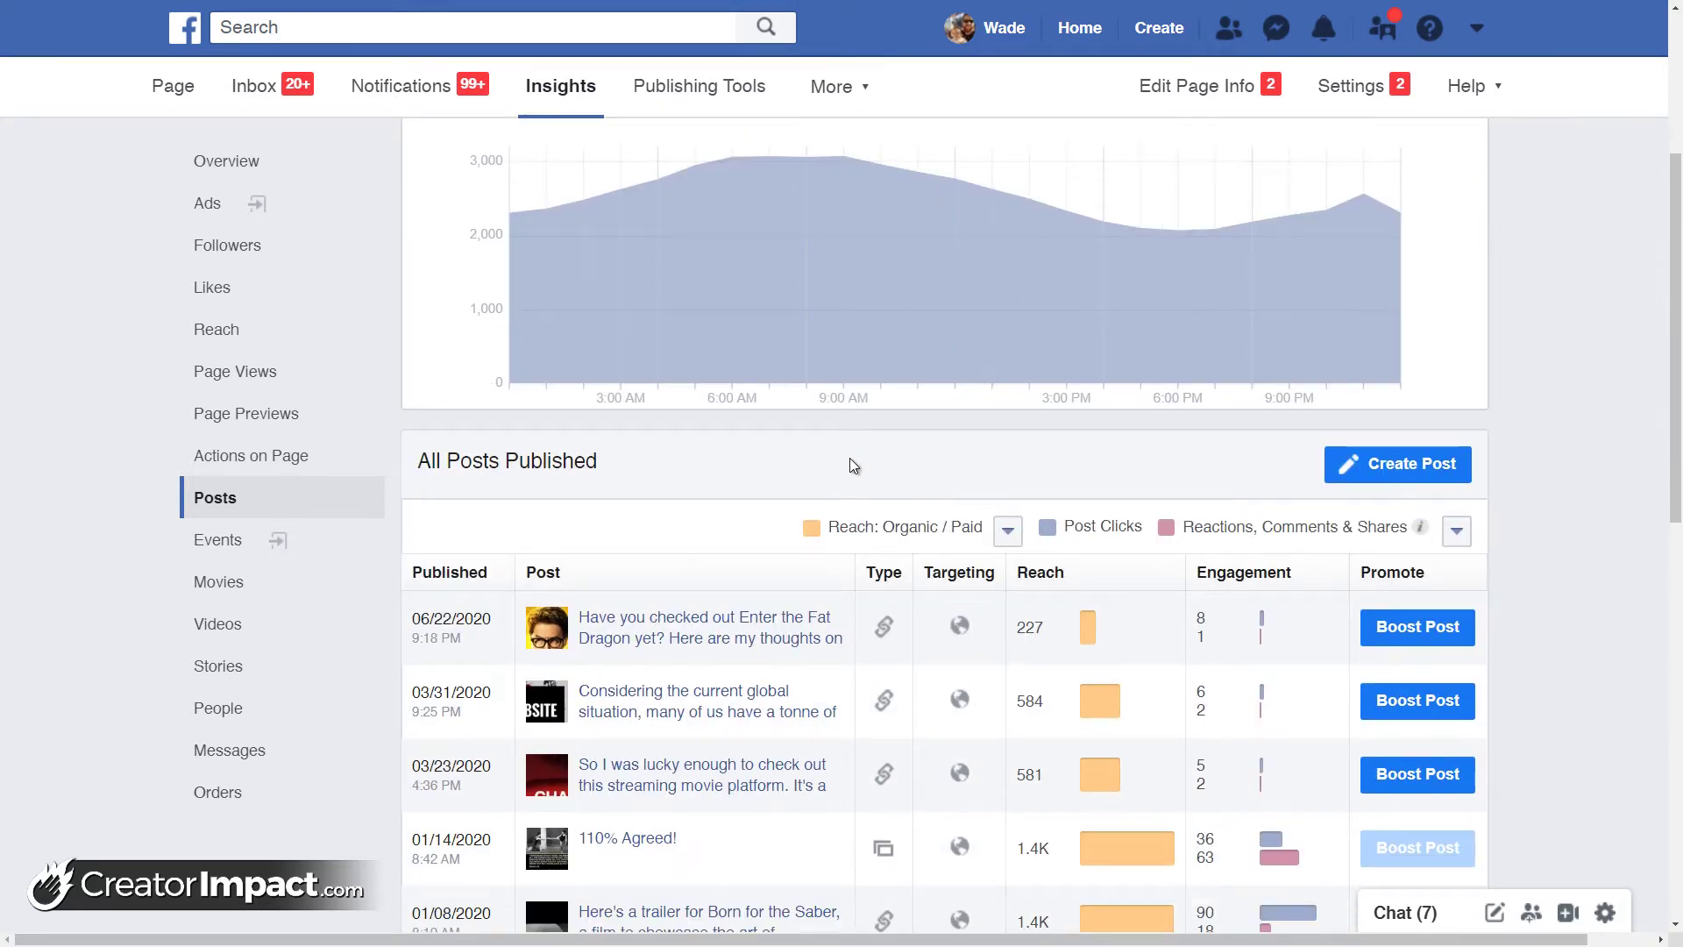
{"action": "left_click_drag", "start_coordinate": [1678, 257], "coordinate": [1604, 452]}
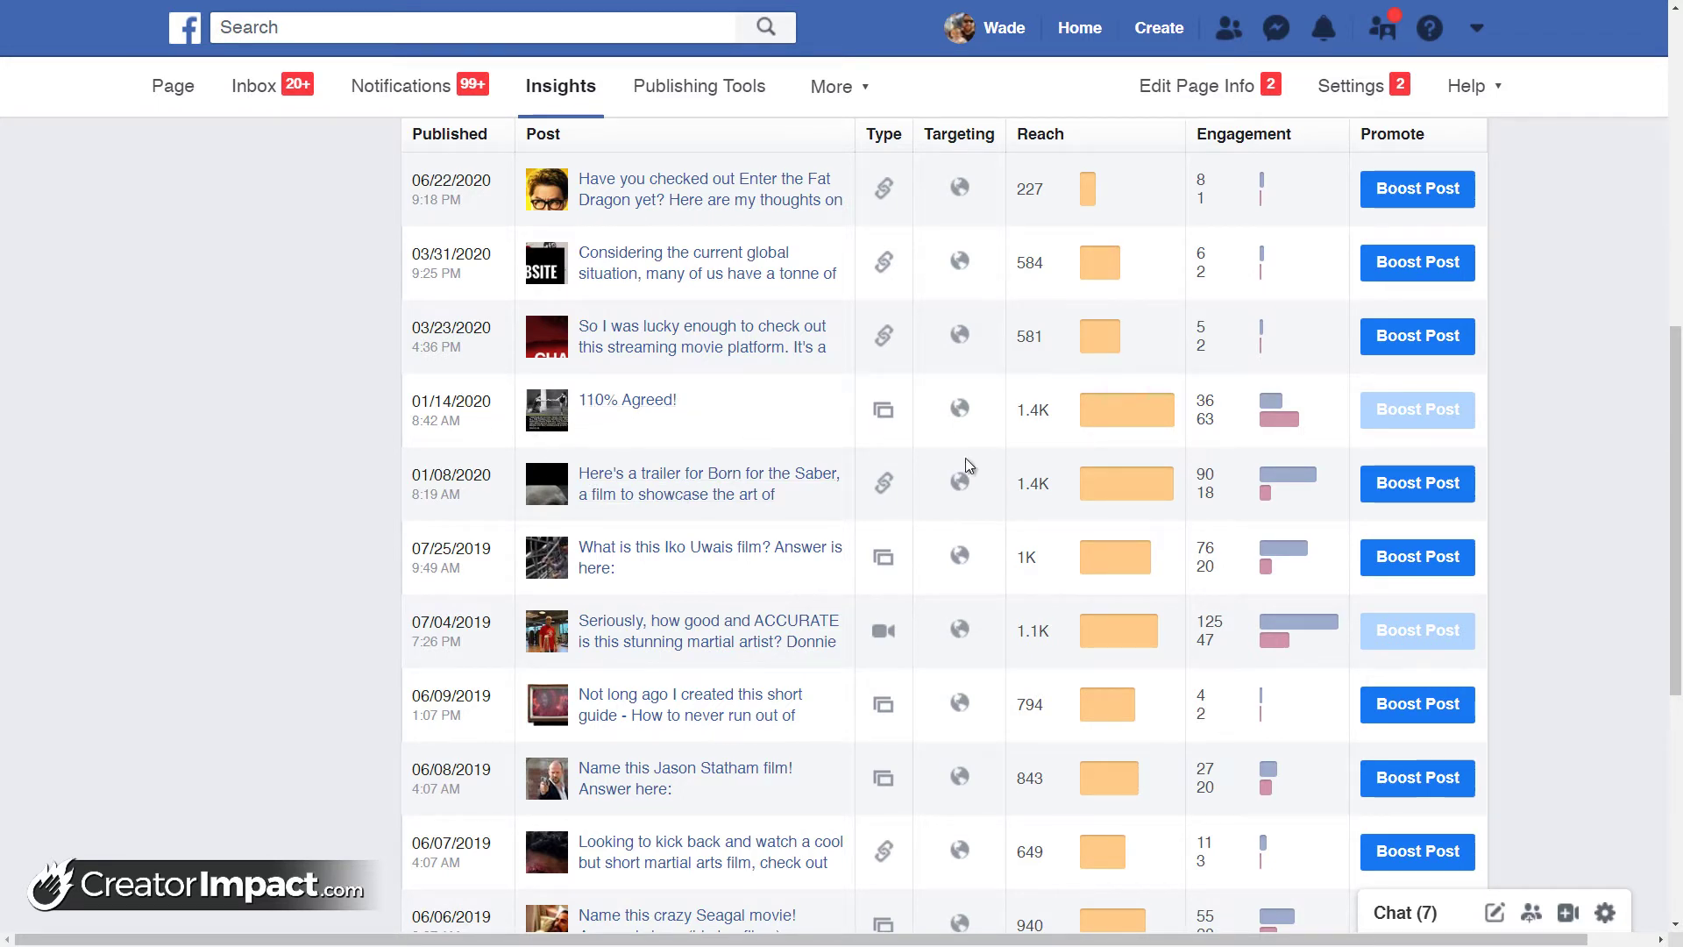
{"action": "scroll", "coordinate": [1159, 450], "scroll_direction": "down", "scroll_amount": 1}
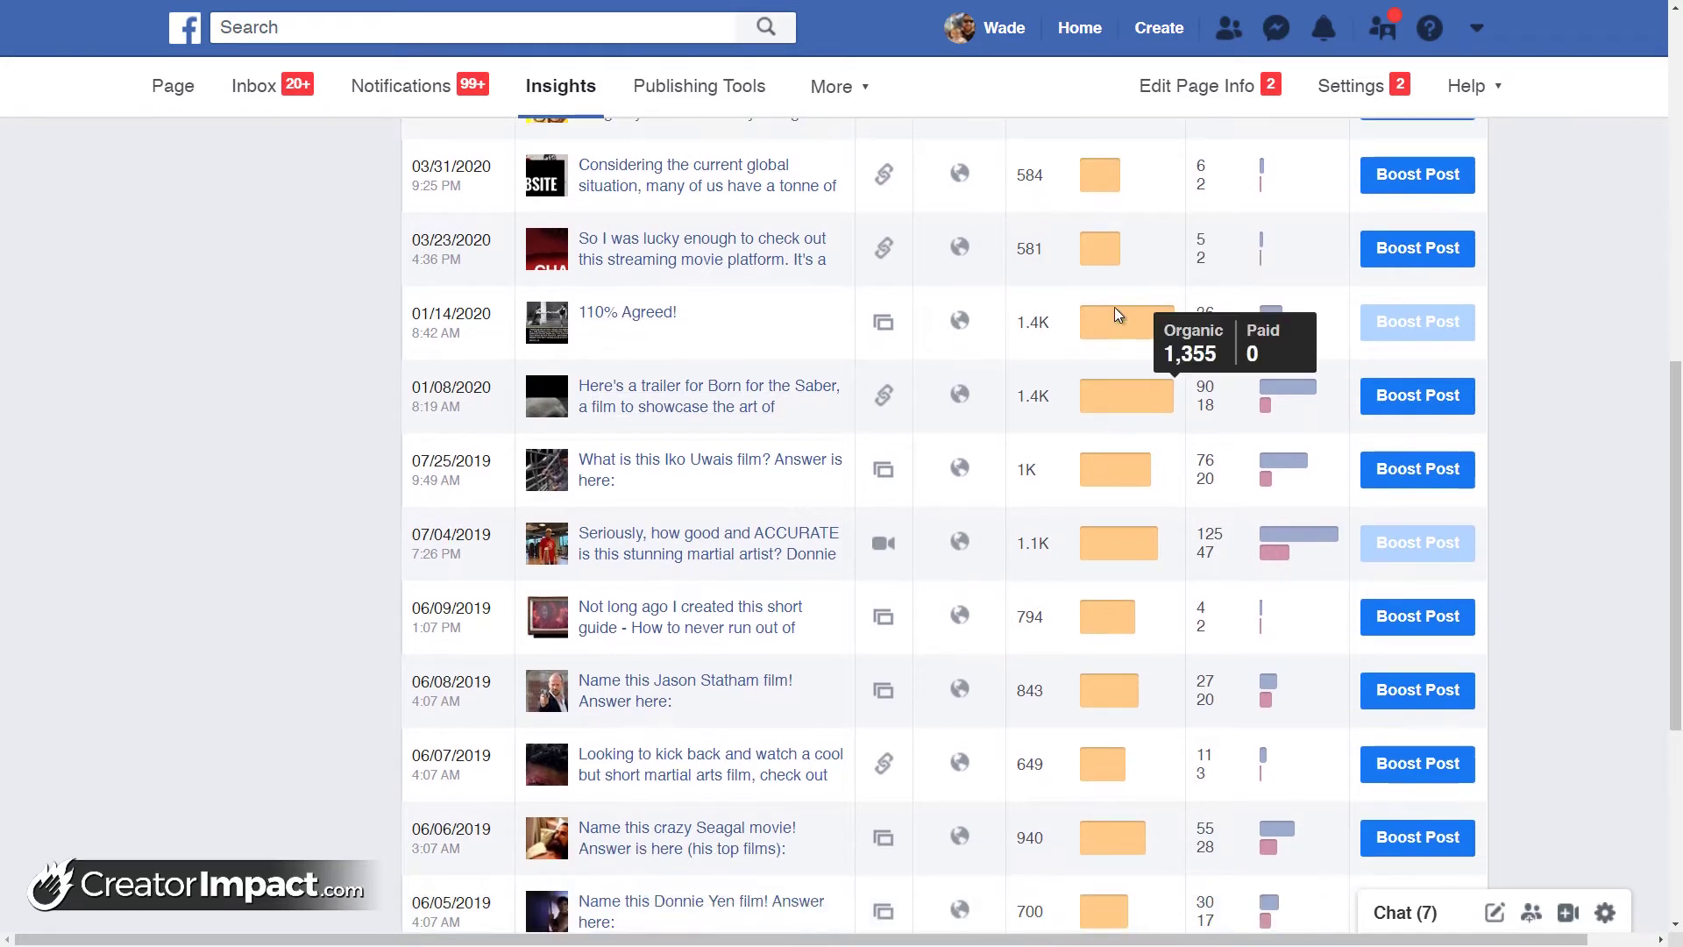
{"action": "mouse_move", "coordinate": [1127, 412]}
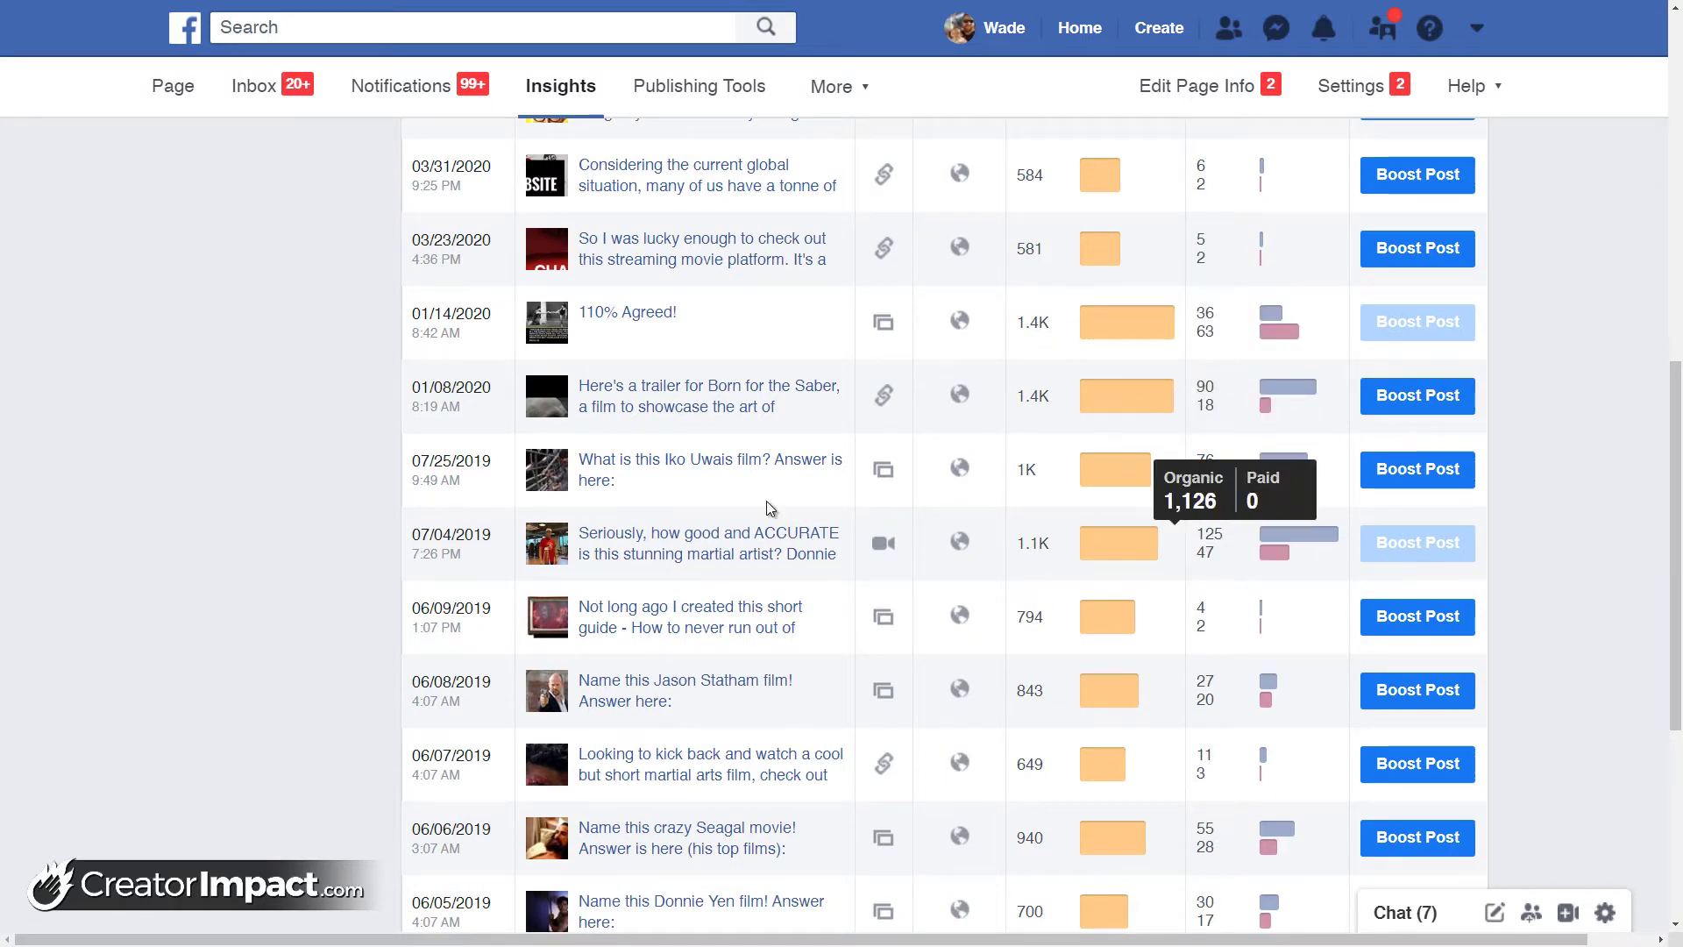
{"action": "scroll", "coordinate": [618, 550], "scroll_direction": "down", "scroll_amount": 1}
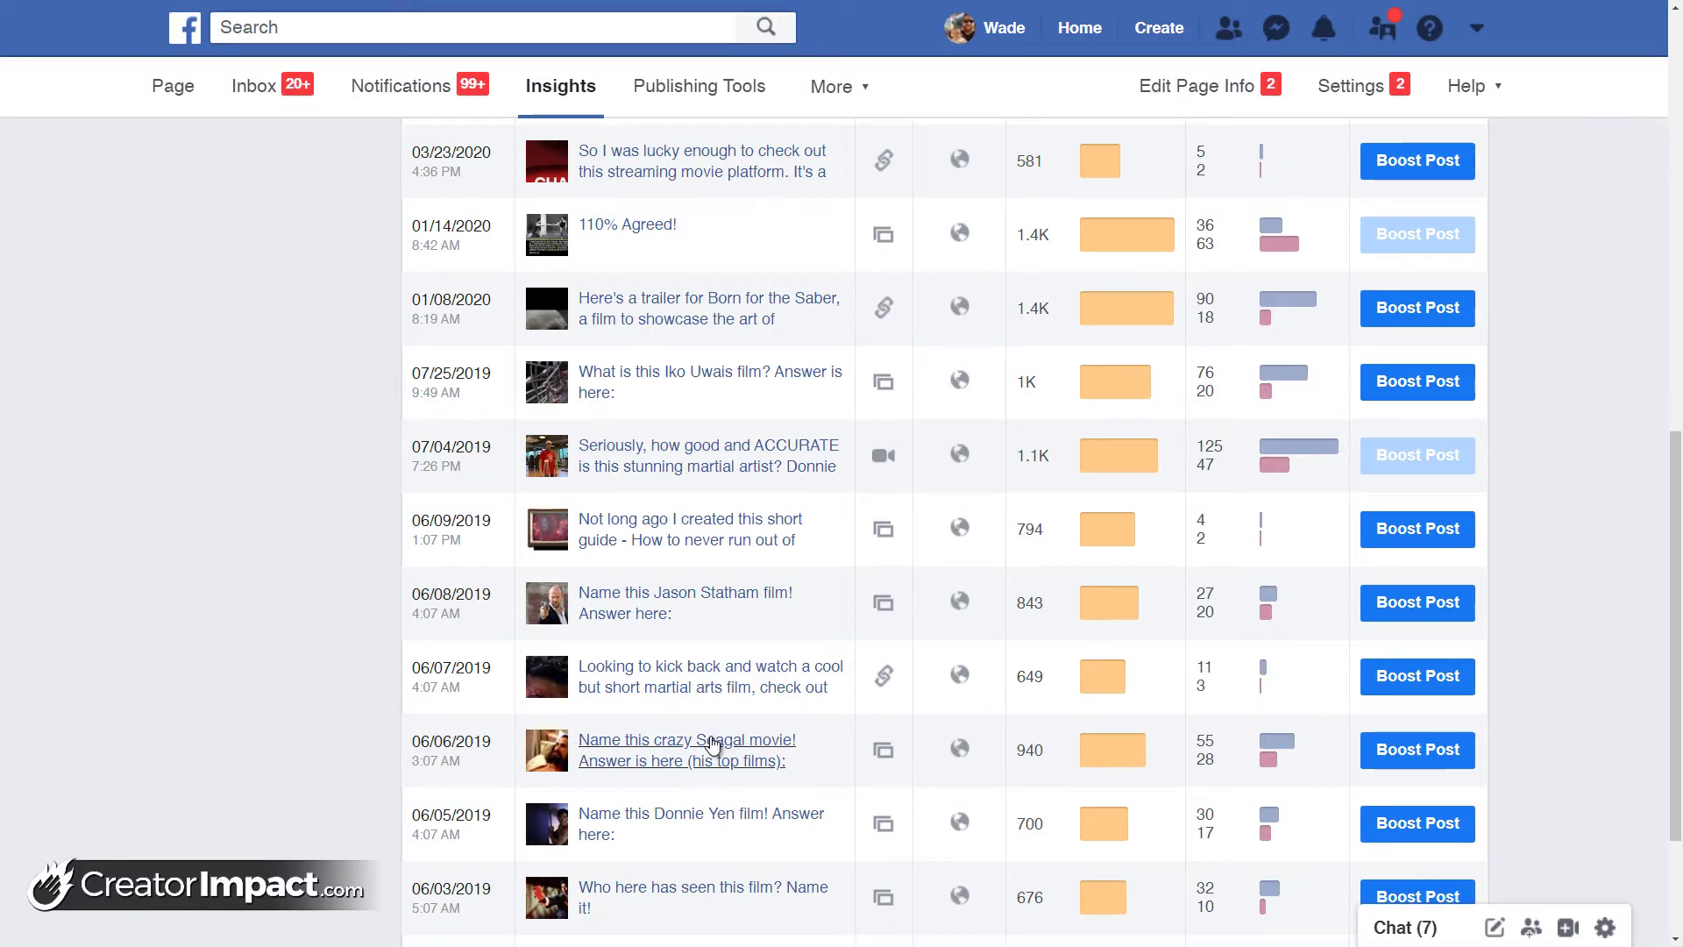
{"action": "scroll", "coordinate": [655, 736], "scroll_direction": "down", "scroll_amount": 2}
{"action": "scroll", "coordinate": [656, 762], "scroll_direction": "up", "scroll_amount": 5}
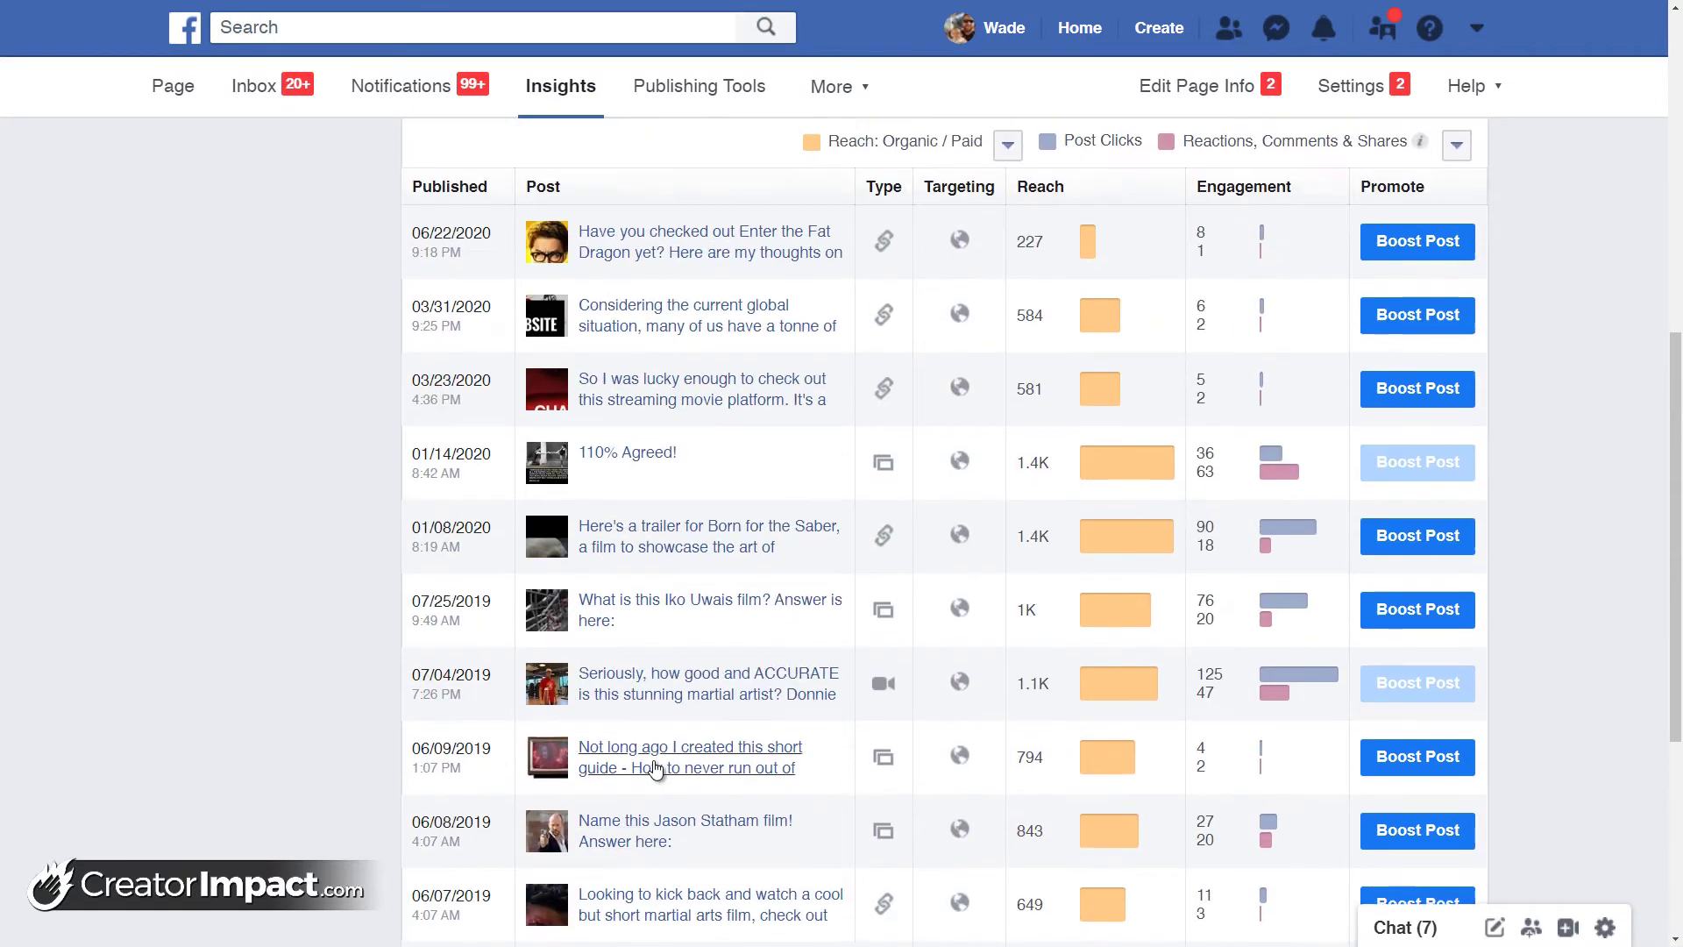
{"action": "scroll", "coordinate": [654, 768], "scroll_direction": "up", "scroll_amount": 5}
{"action": "scroll", "coordinate": [665, 698], "scroll_direction": "down", "scroll_amount": 2}
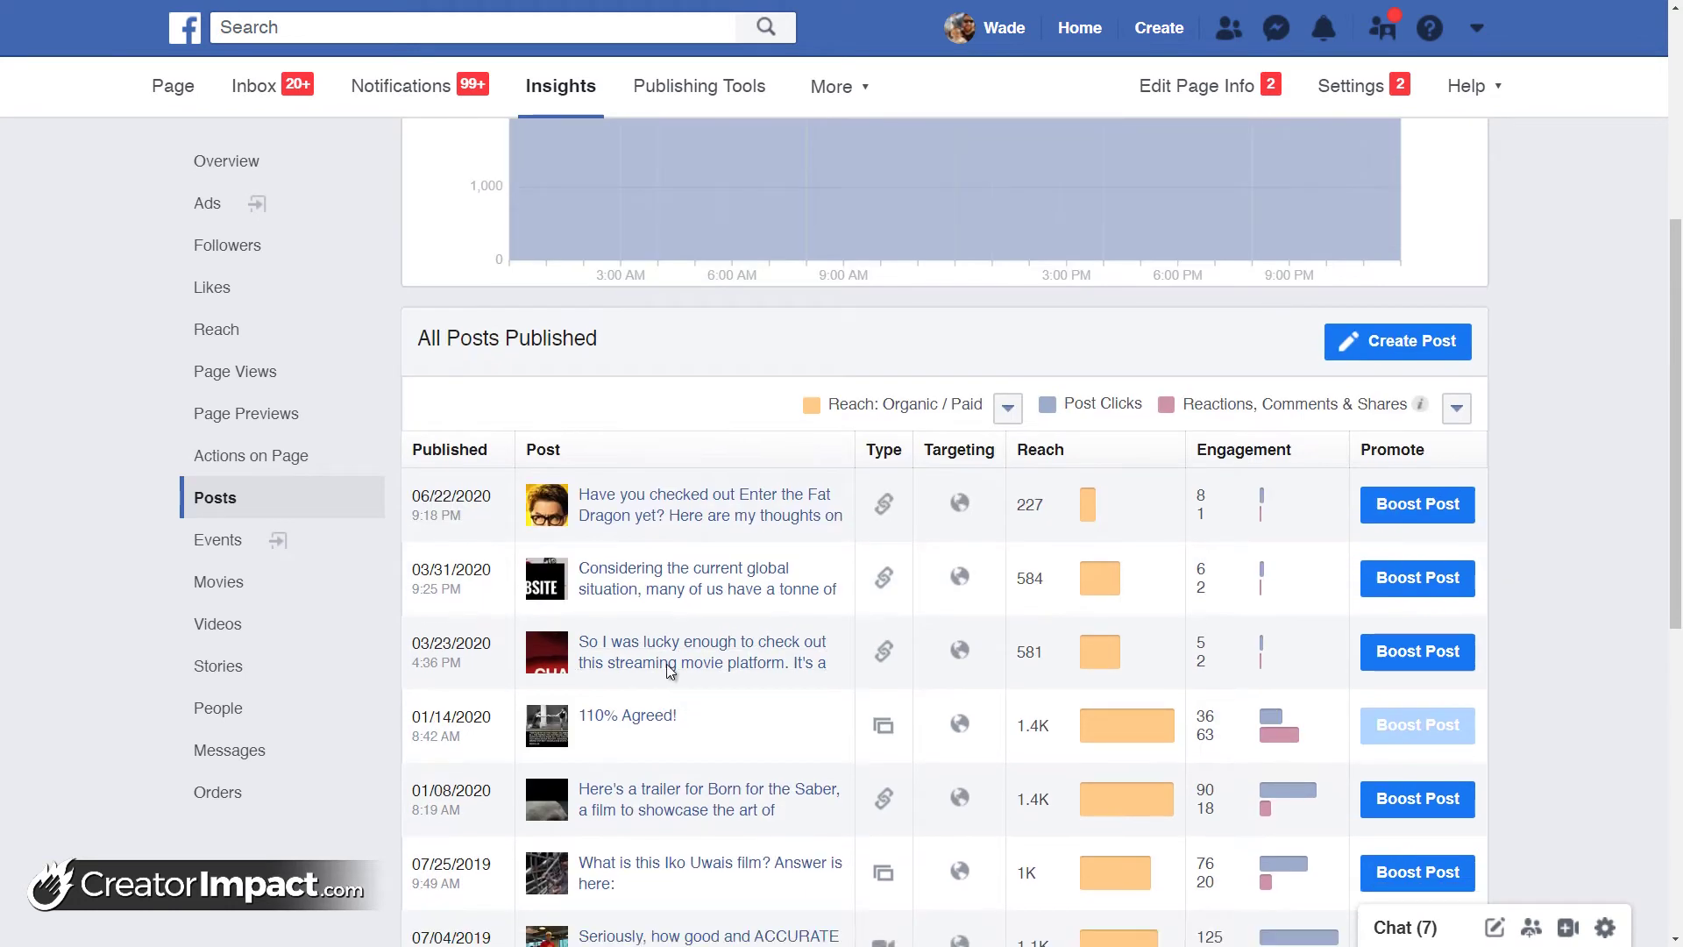
{"action": "scroll", "coordinate": [684, 648], "scroll_direction": "down", "scroll_amount": 1}
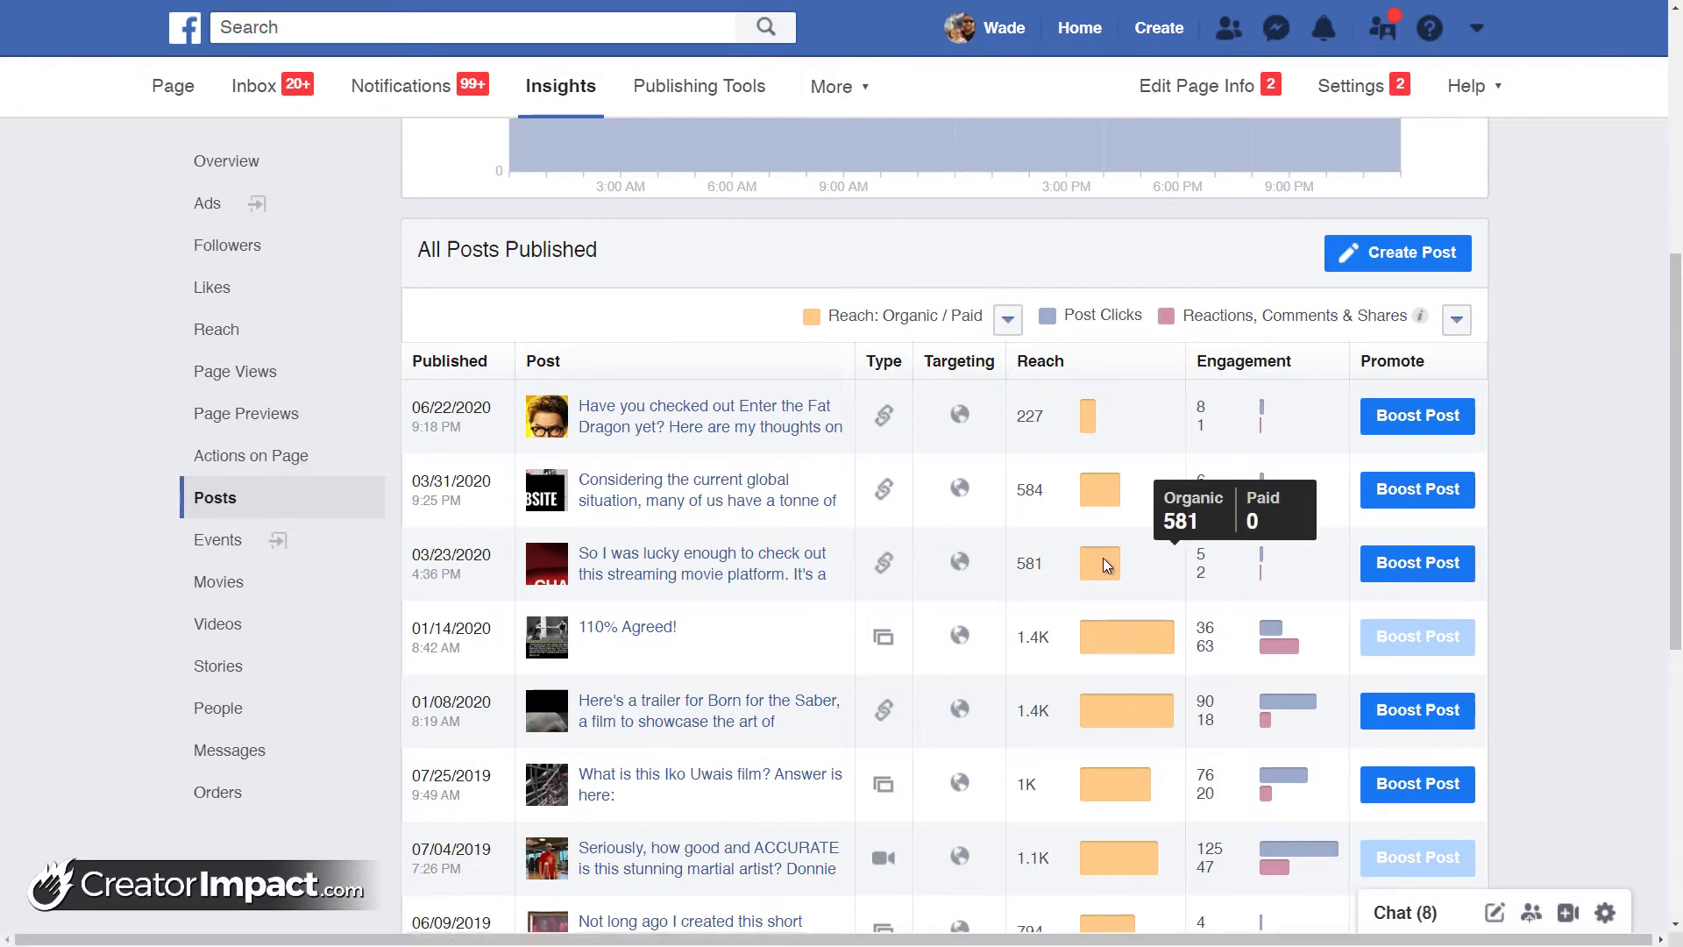
Compare the post types in the published posts list, such as shared video, photo and link, with their reach and engagement
{"action": "scroll", "coordinate": [964, 508], "scroll_direction": "down", "scroll_amount": 2}
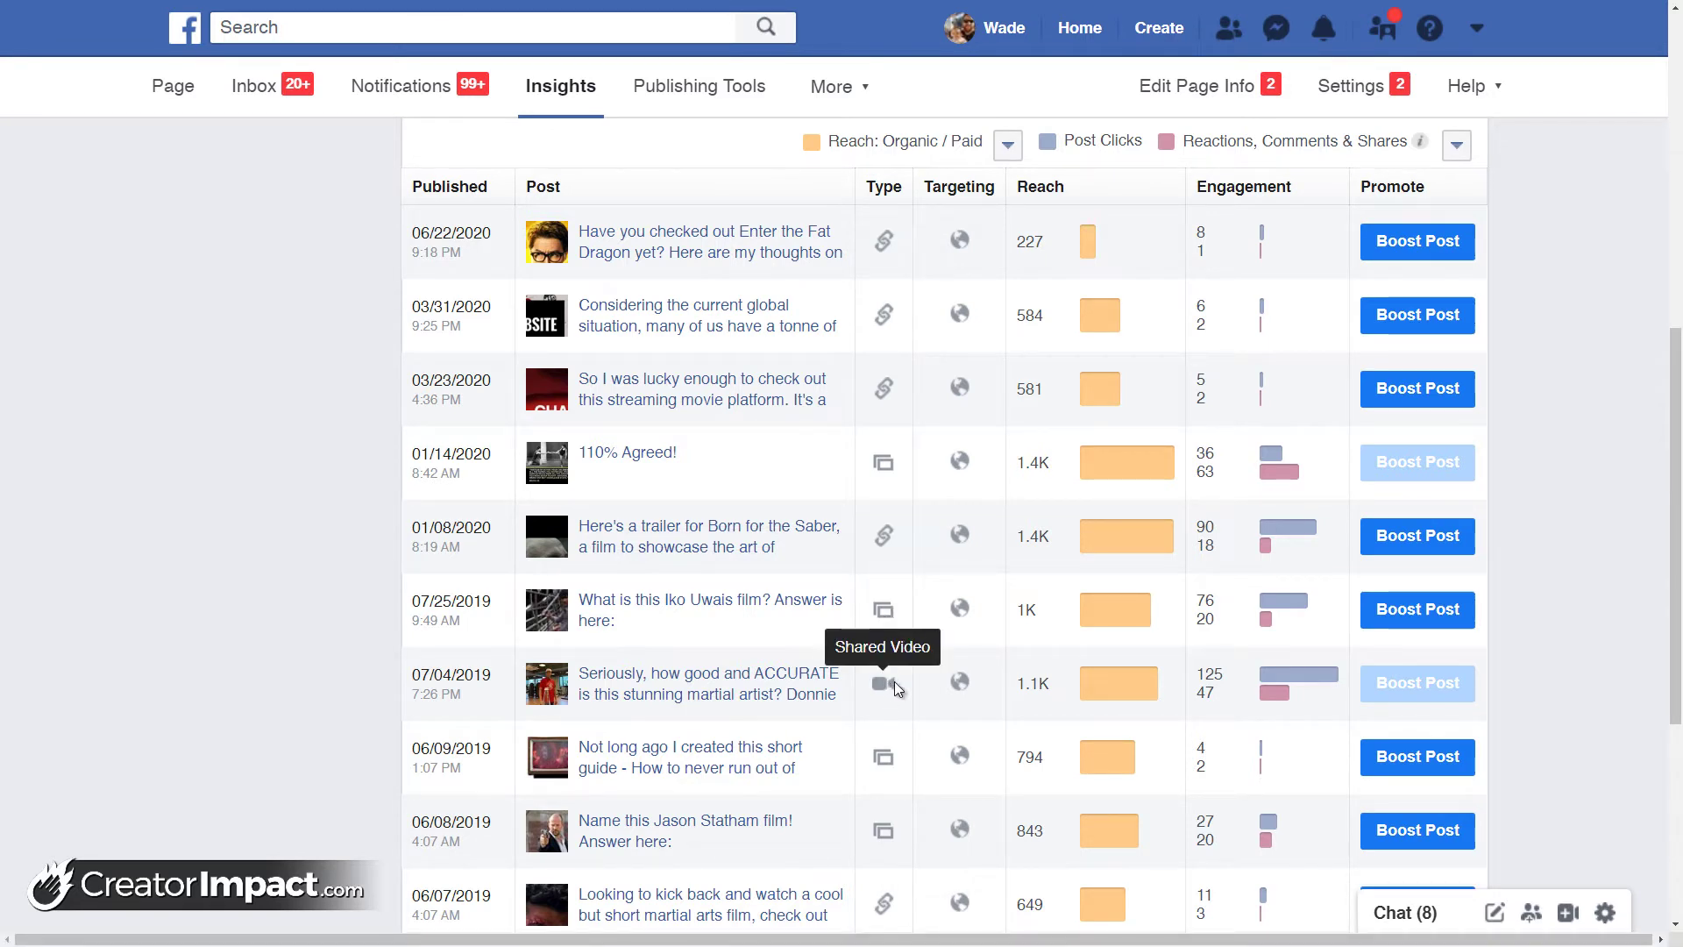
{"action": "scroll", "coordinate": [880, 685], "scroll_direction": "down", "scroll_amount": 2}
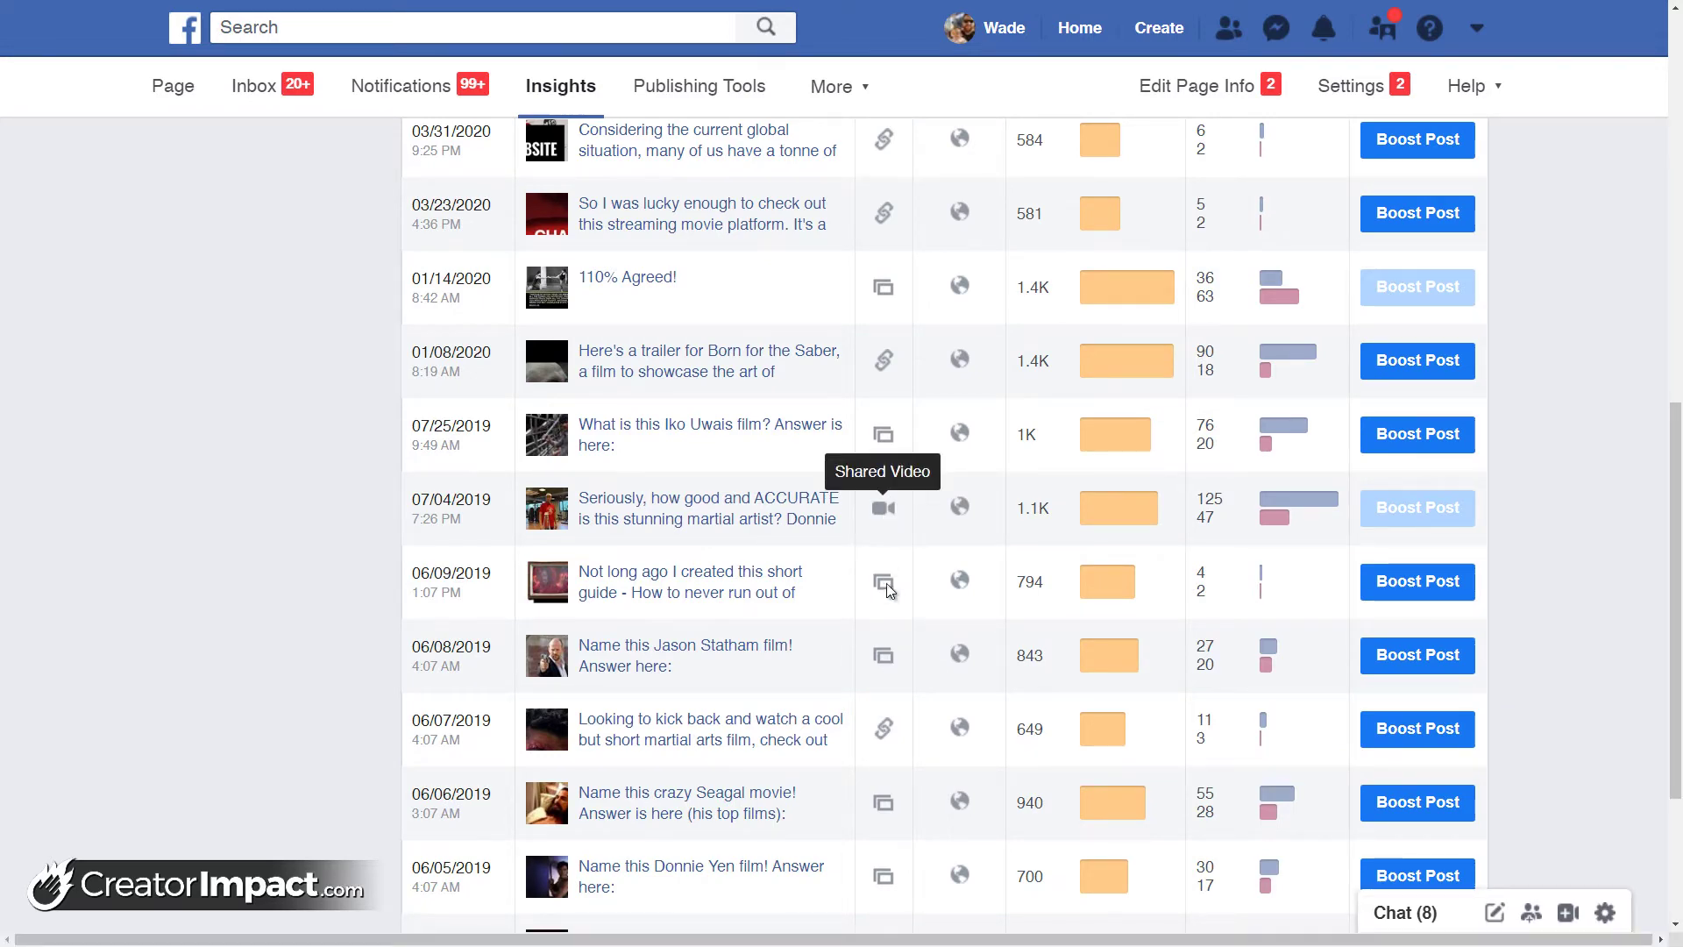
{"action": "scroll", "coordinate": [895, 671], "scroll_direction": "down", "scroll_amount": 3}
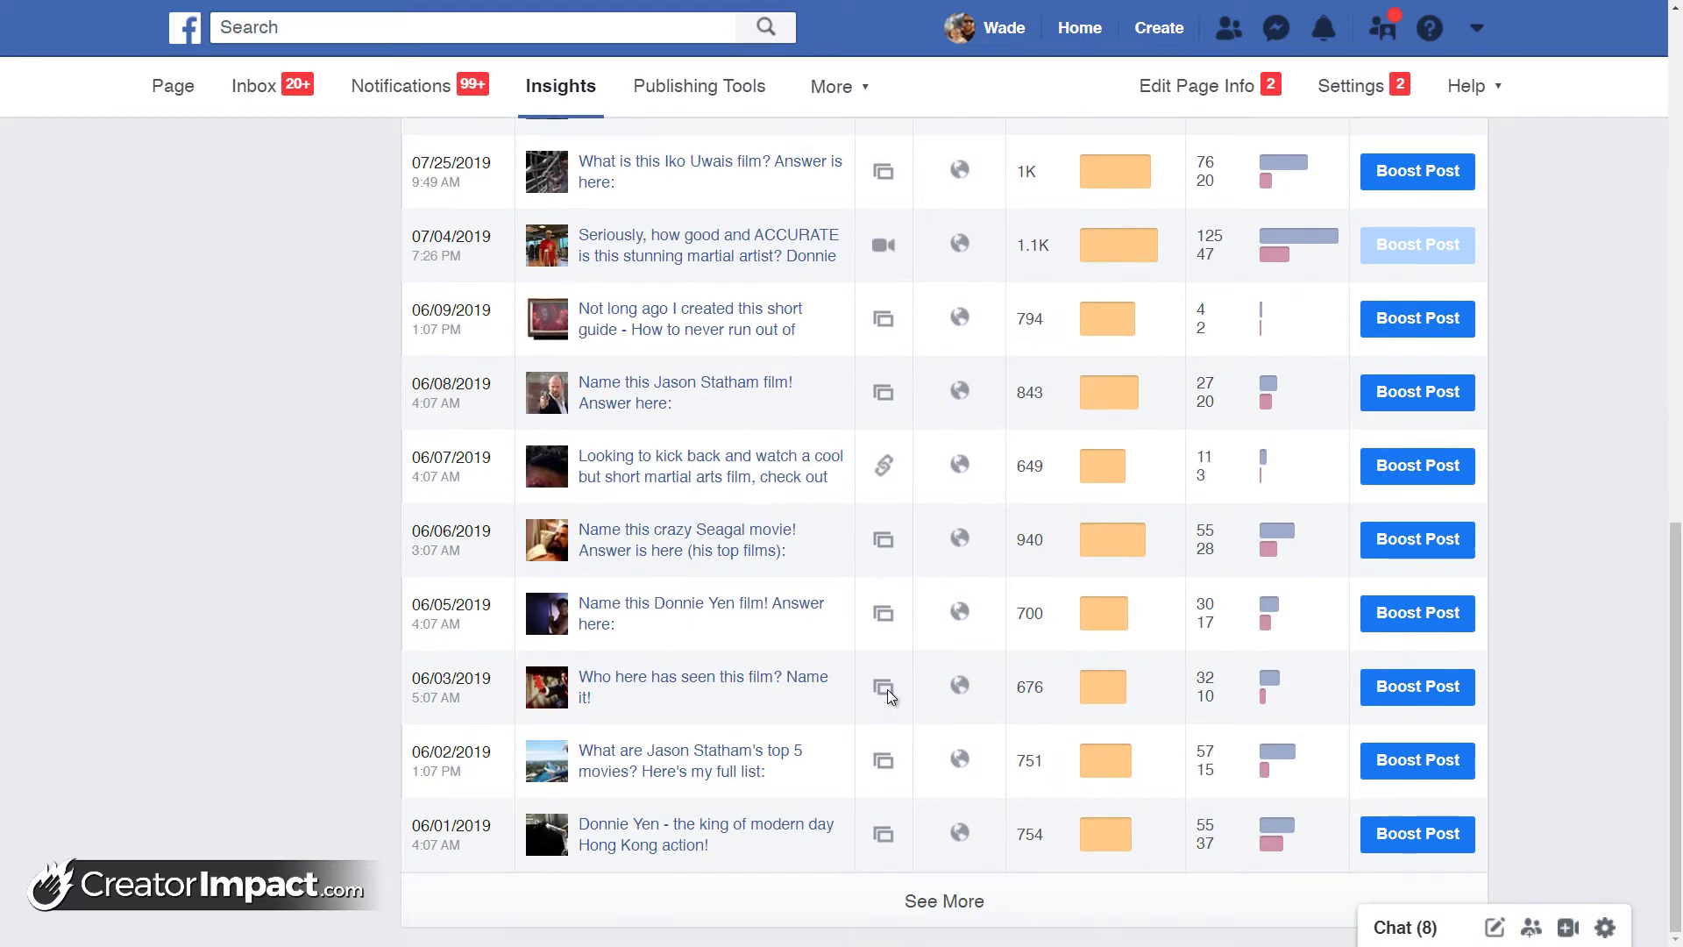
{"action": "scroll", "coordinate": [886, 819], "scroll_direction": "up", "scroll_amount": 7}
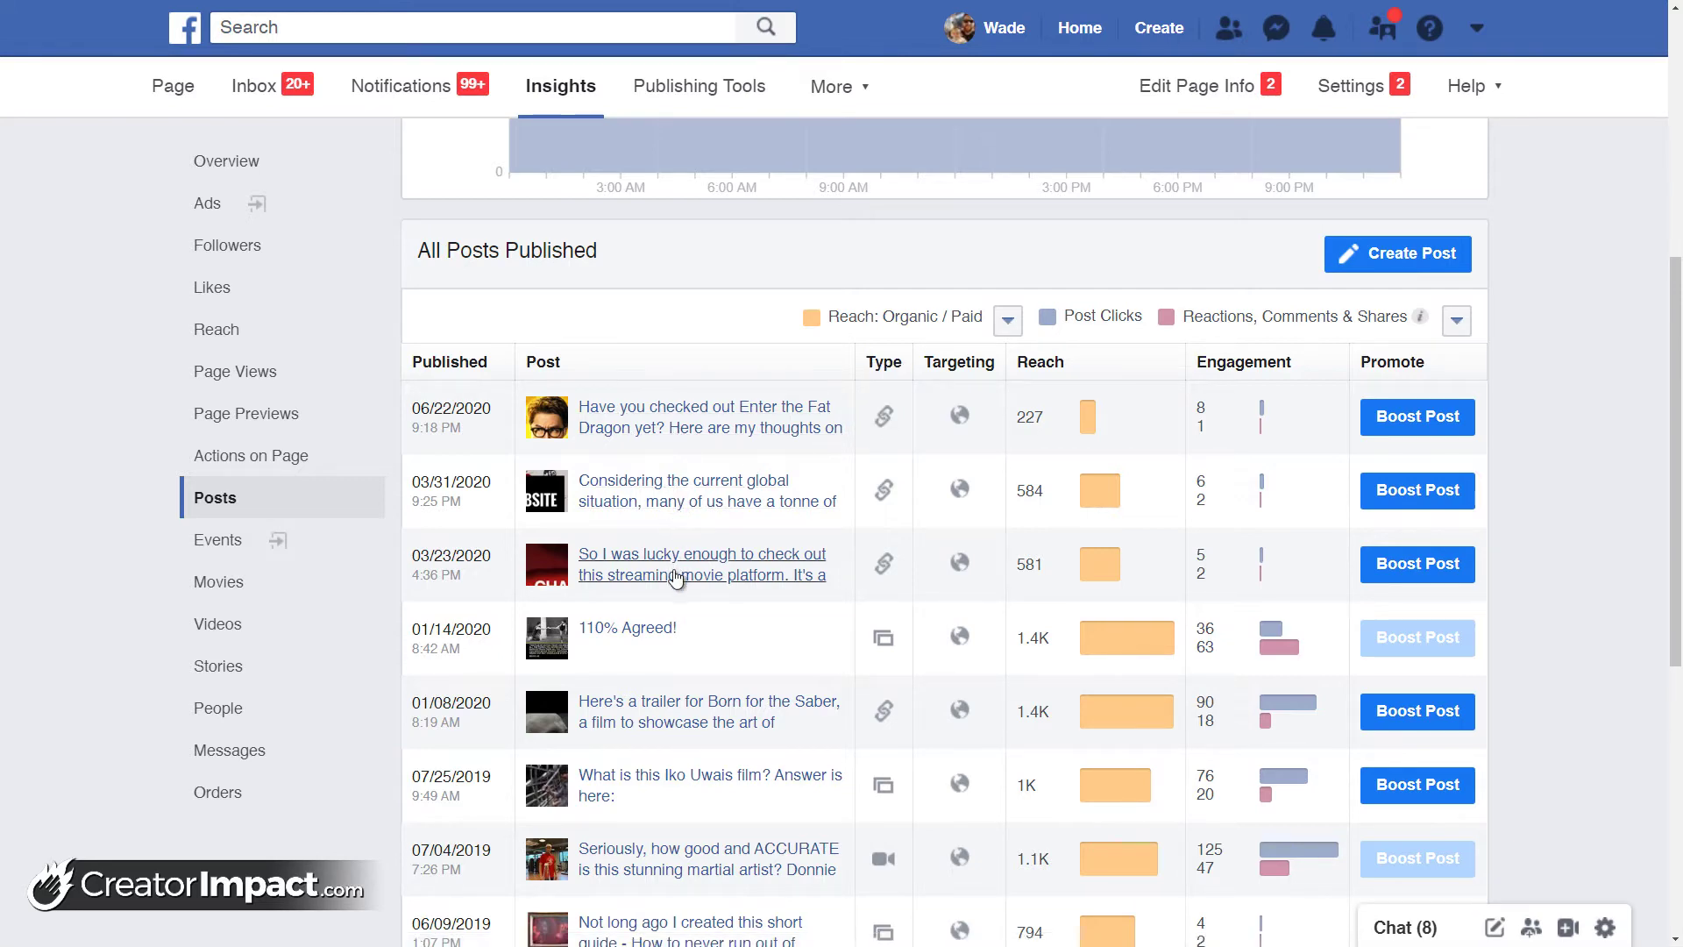
{"action": "scroll", "coordinate": [661, 800], "scroll_direction": "down", "scroll_amount": 2}
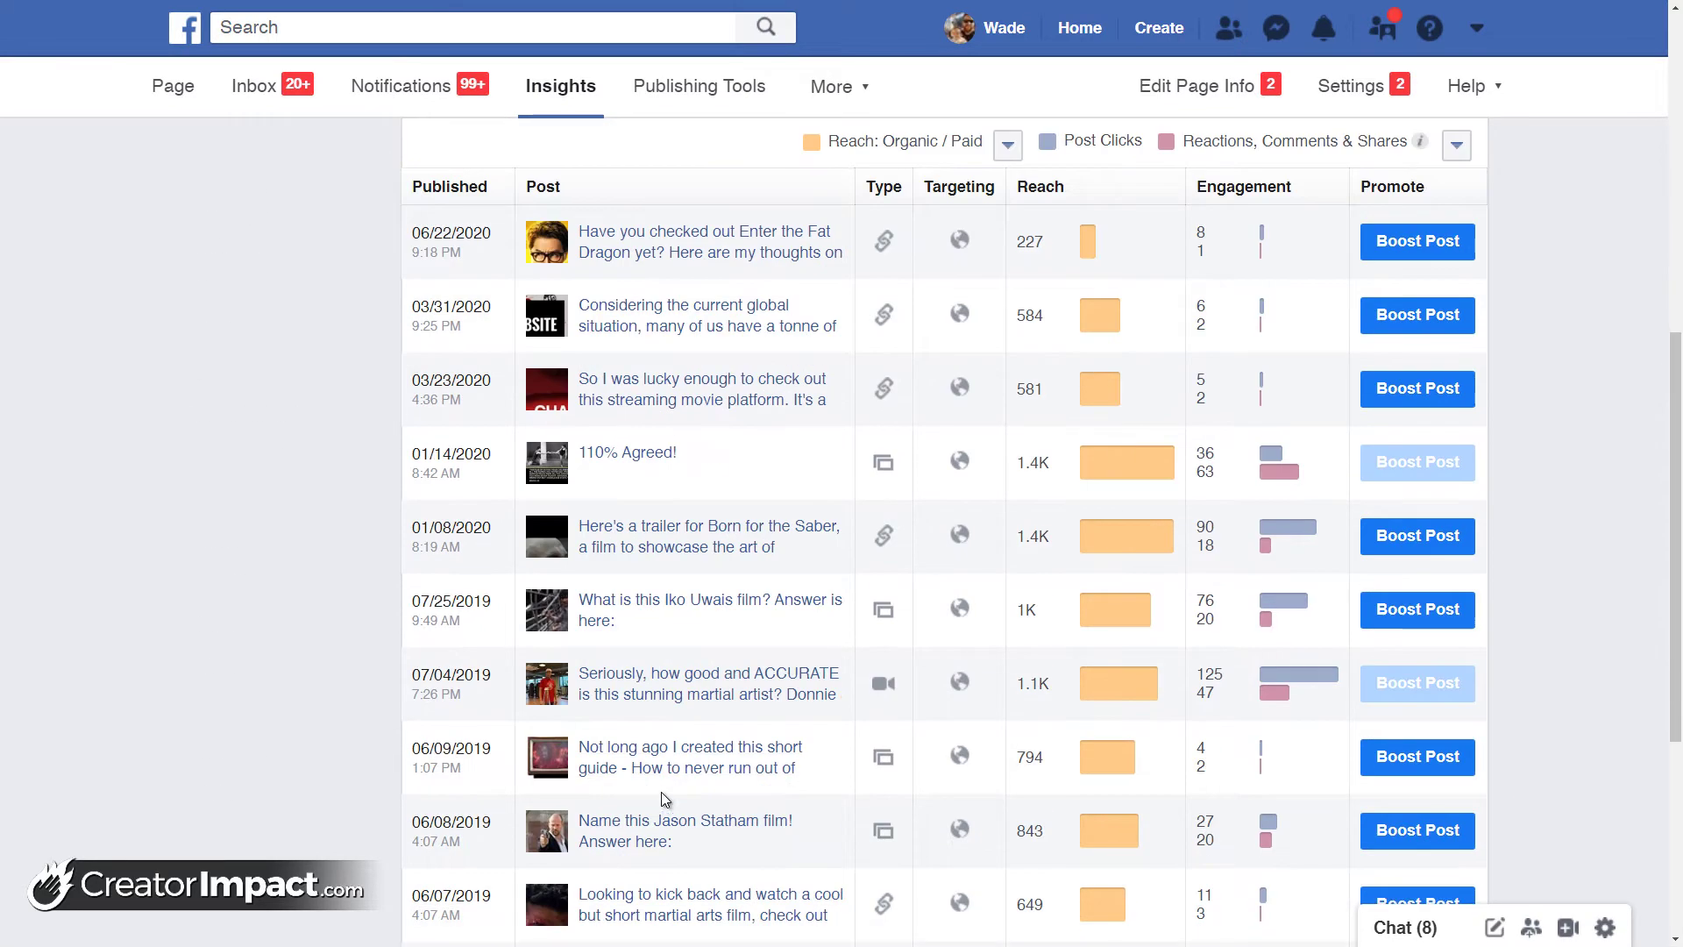
{"action": "scroll", "coordinate": [661, 794], "scroll_direction": "down", "scroll_amount": 3}
{"action": "scroll", "coordinate": [658, 772], "scroll_direction": "up", "scroll_amount": 5}
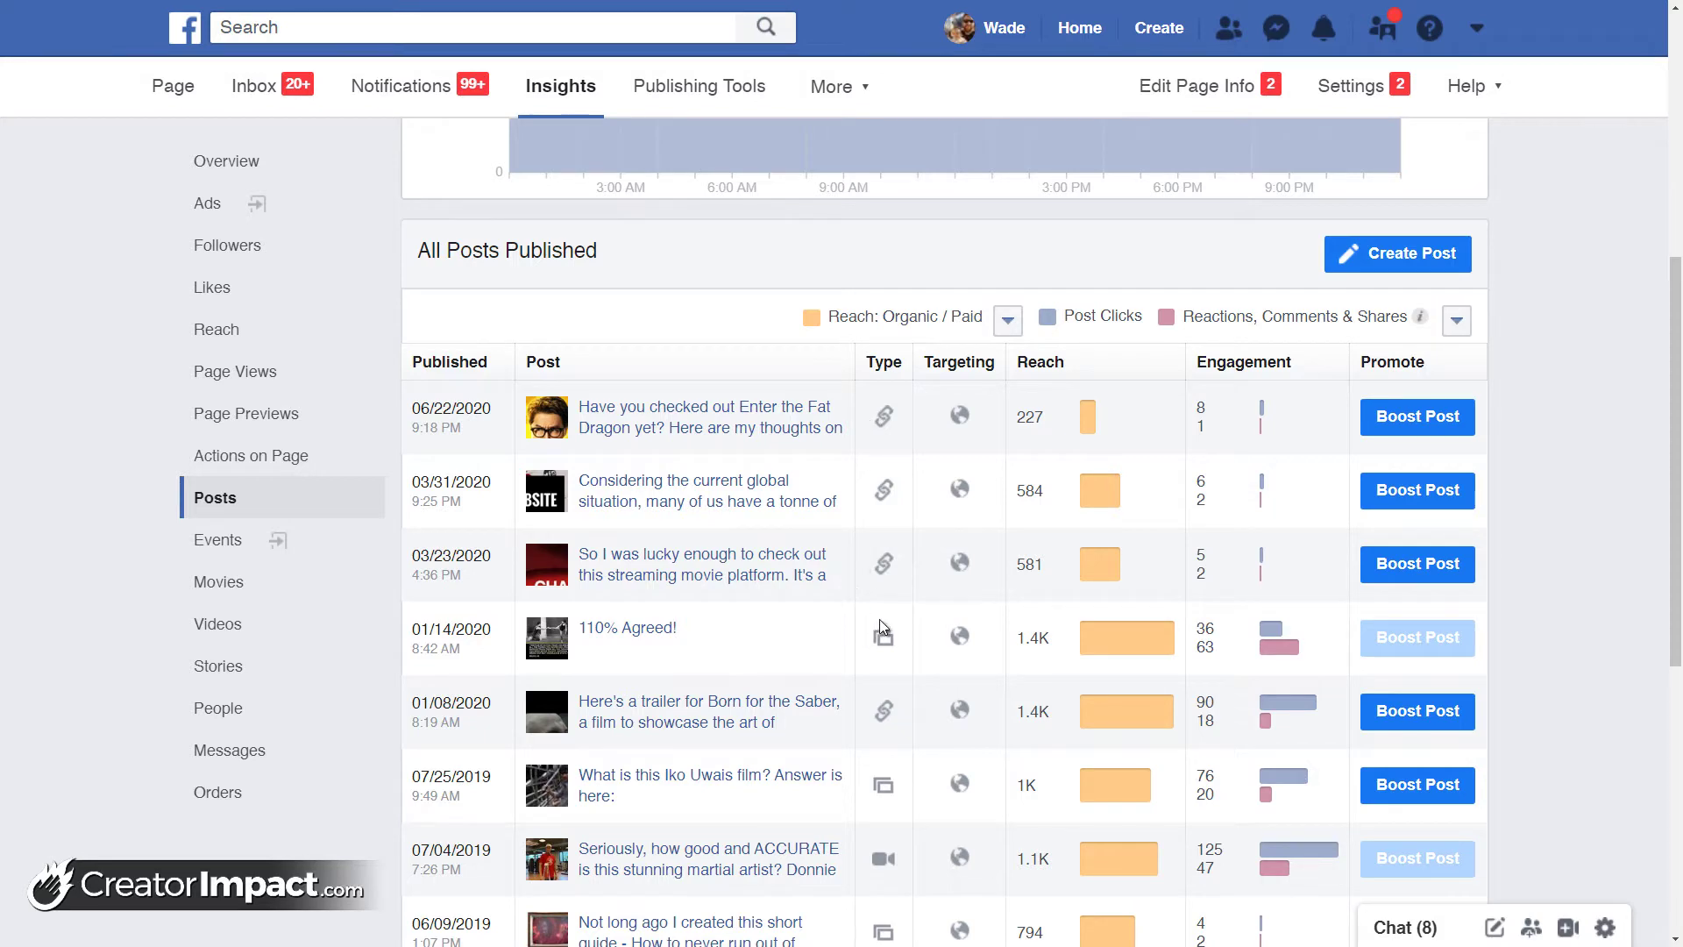
{"action": "scroll", "coordinate": [834, 590], "scroll_direction": "down", "scroll_amount": 3}
{"action": "scroll", "coordinate": [793, 536], "scroll_direction": "down", "scroll_amount": 3}
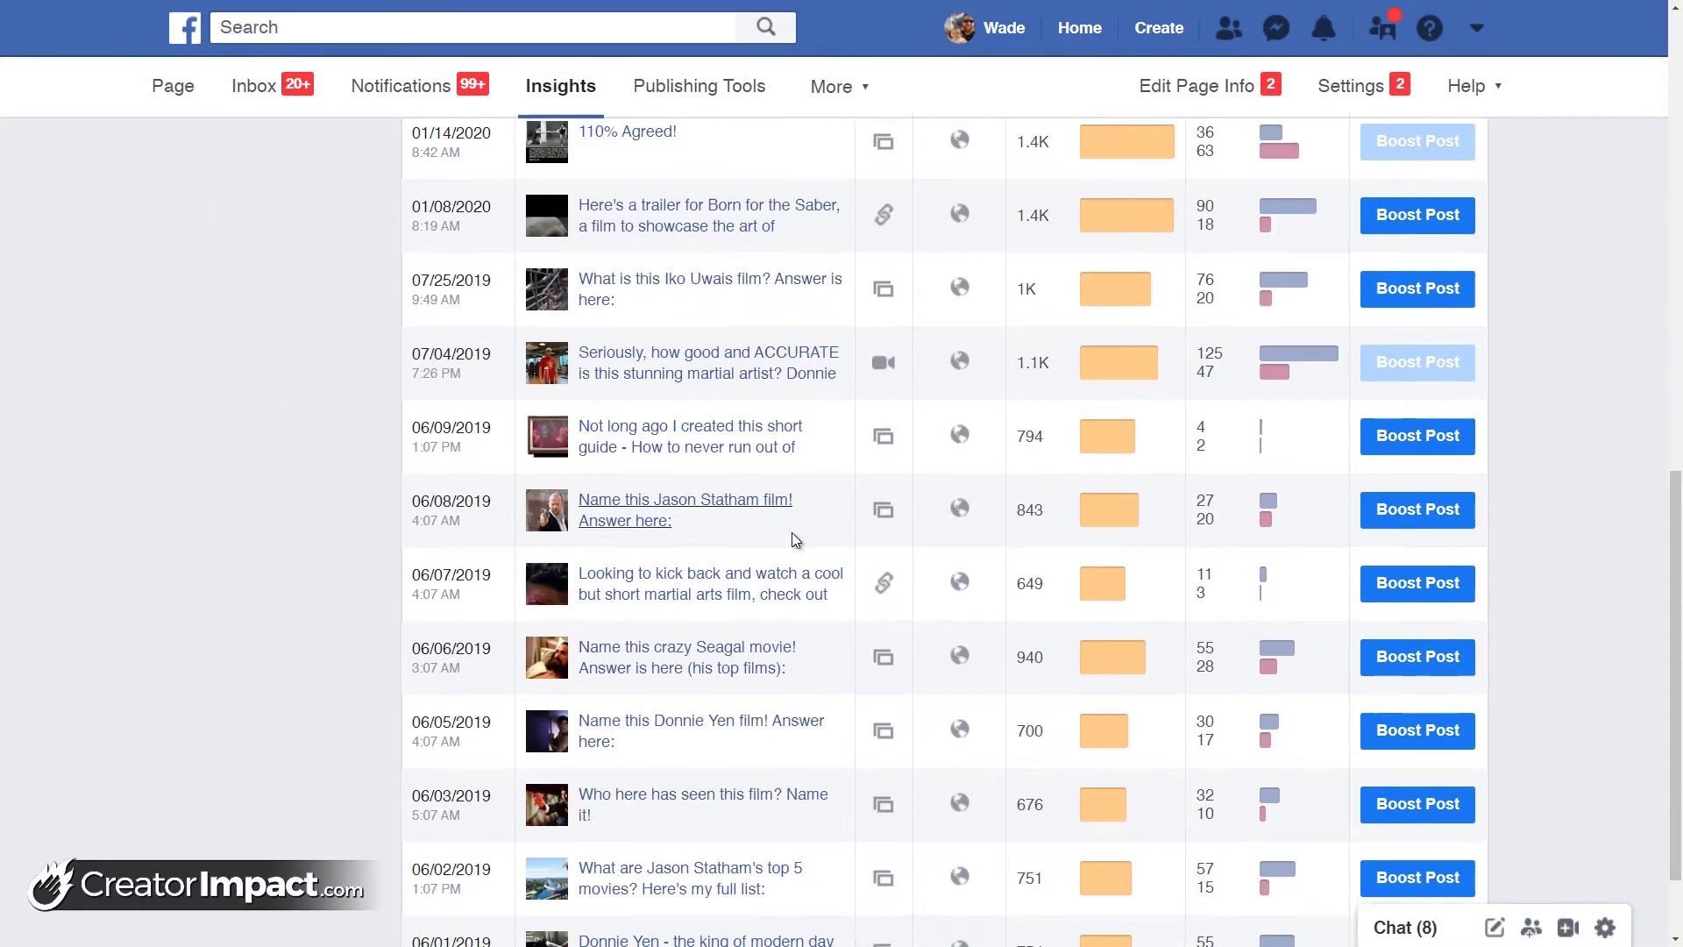
{"action": "scroll", "coordinate": [565, 578], "scroll_direction": "down", "scroll_amount": 2}
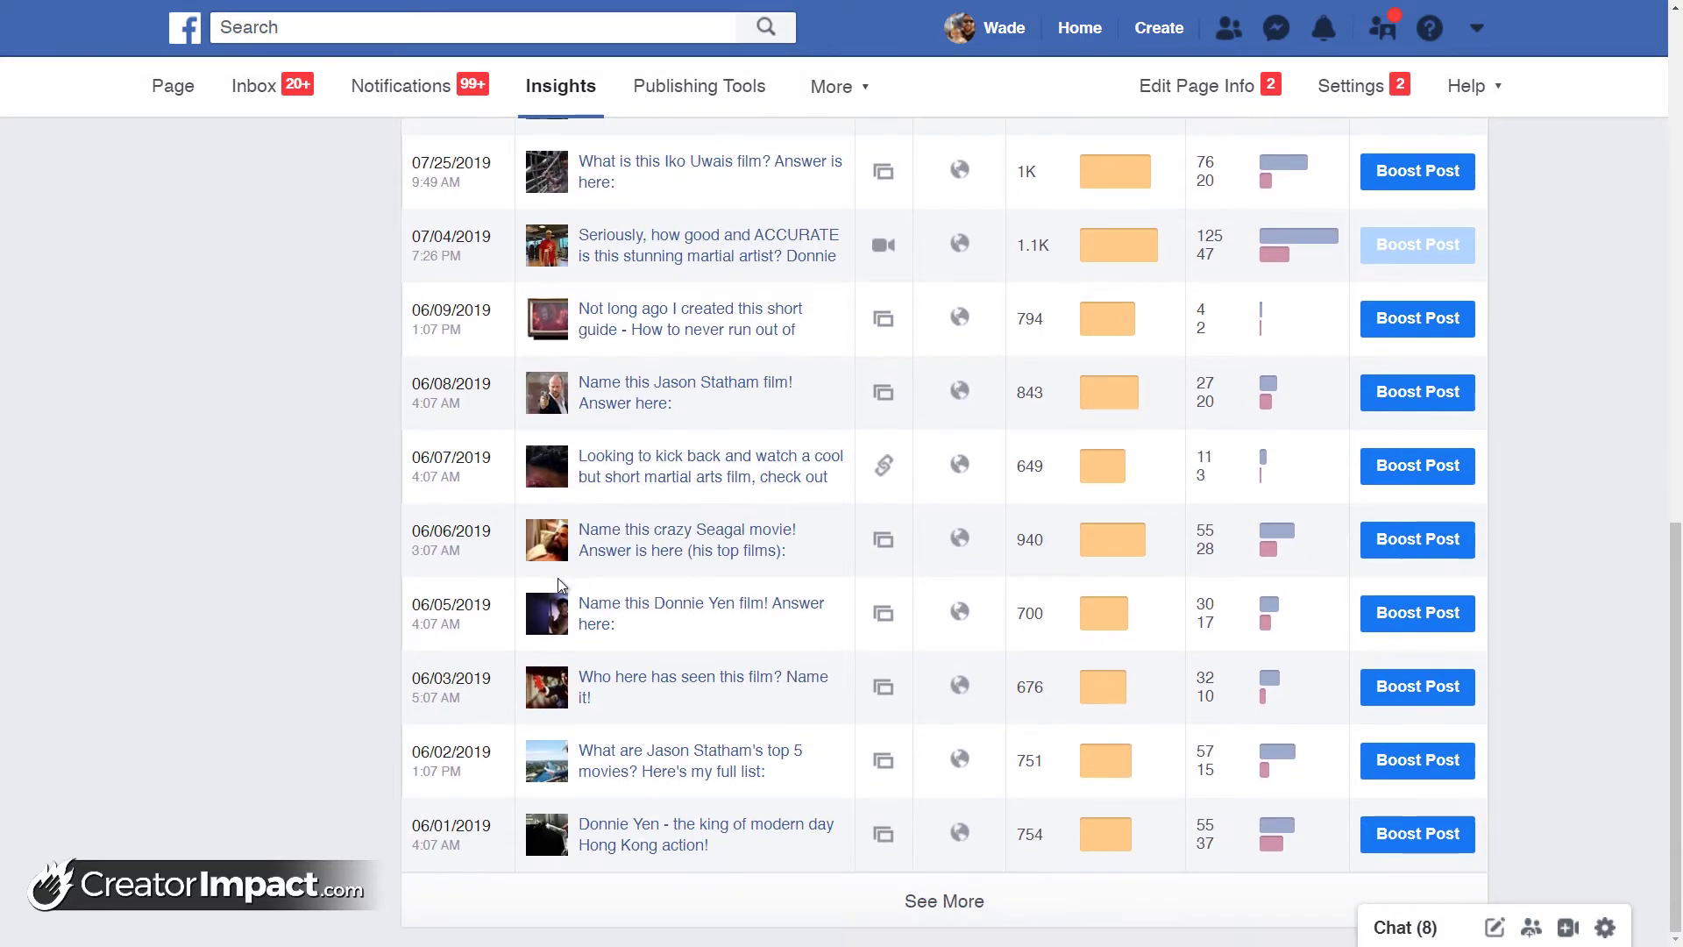
Open the Post Types comparison and load more entries under All Posts Published to review the older posts' reach and engagement
{"action": "scroll", "coordinate": [704, 755], "scroll_direction": "up", "scroll_amount": 4}
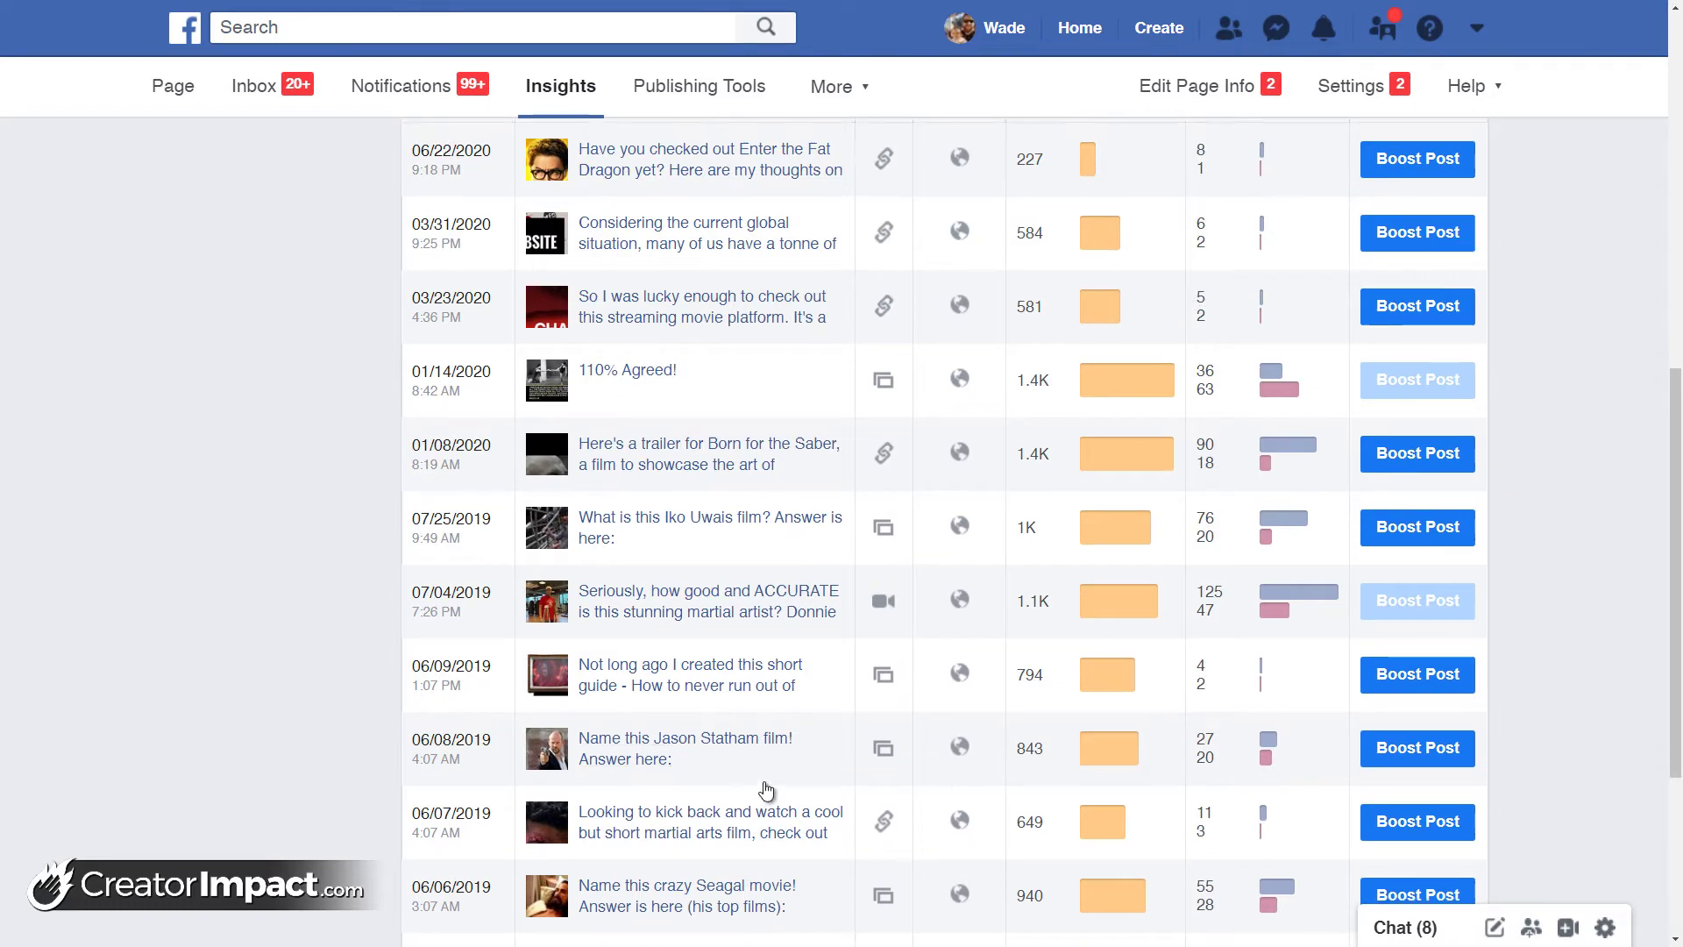
{"action": "scroll", "coordinate": [764, 781], "scroll_direction": "up", "scroll_amount": 2}
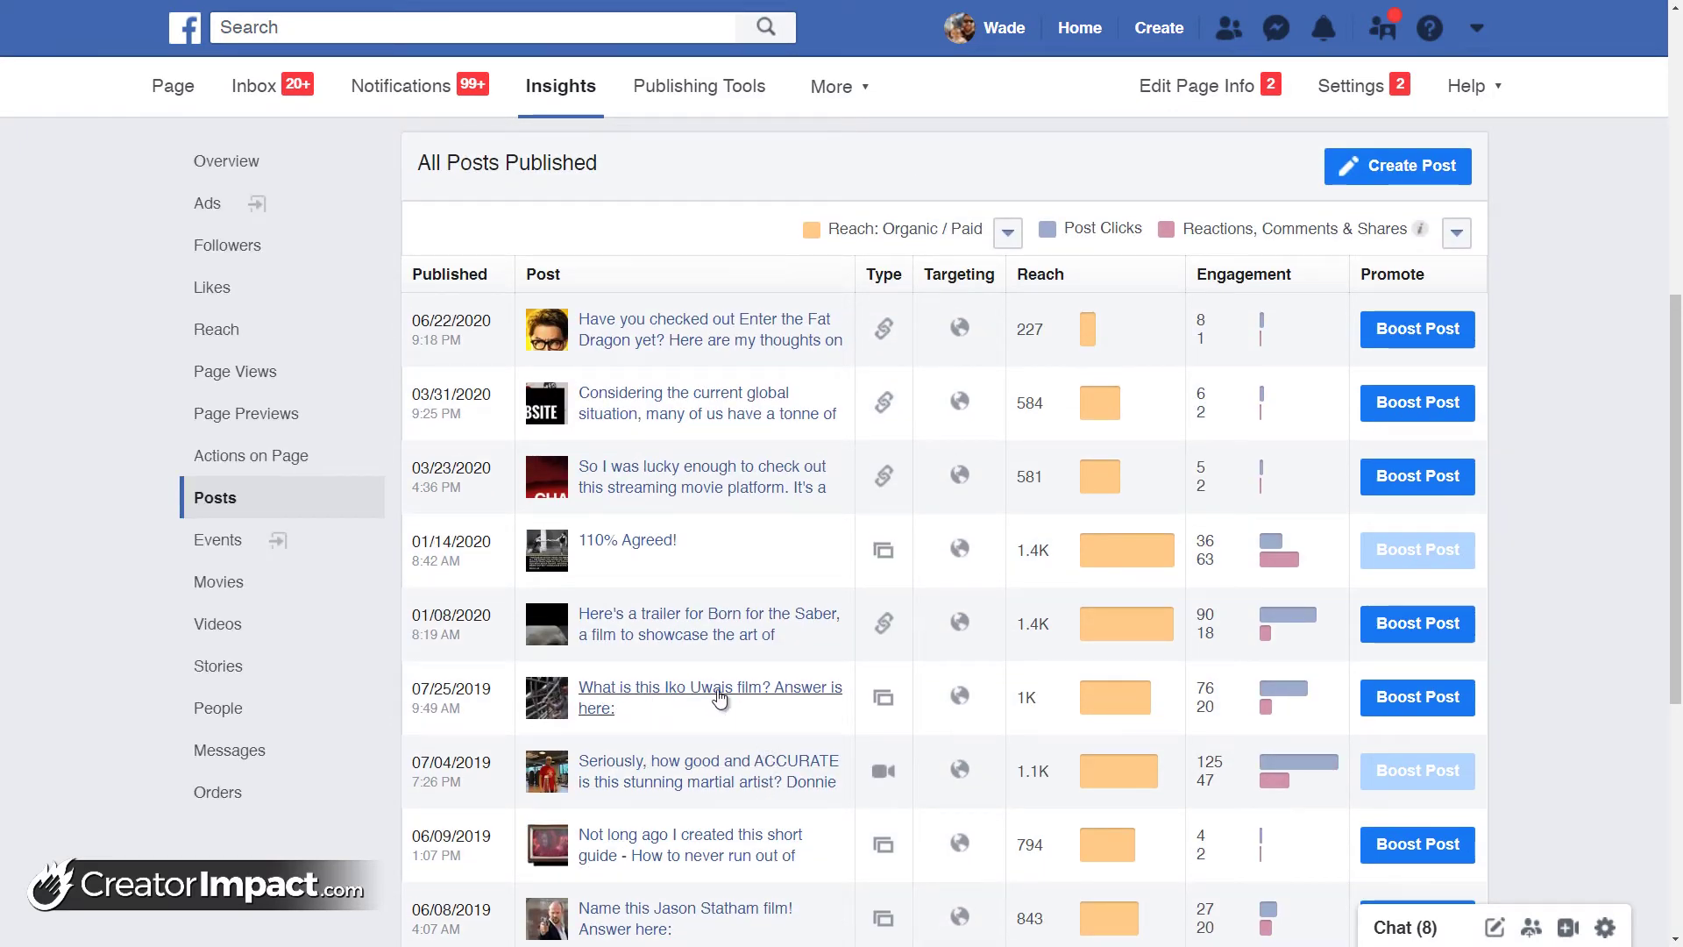
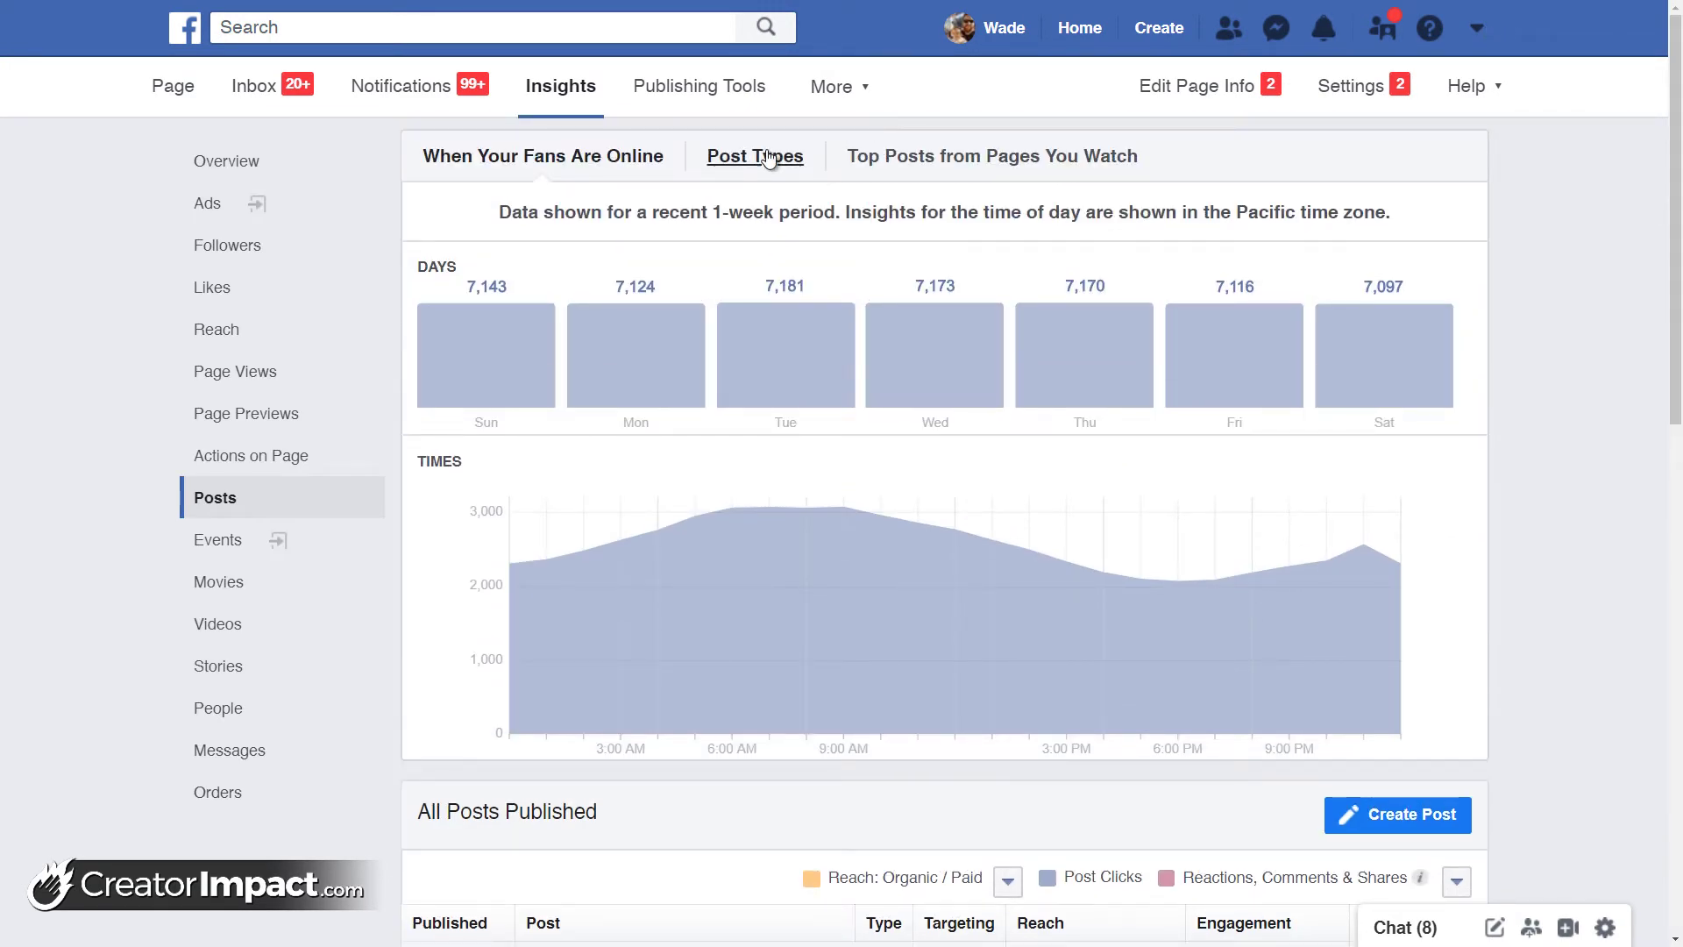
{"action": "left_click", "coordinate": [770, 160]}
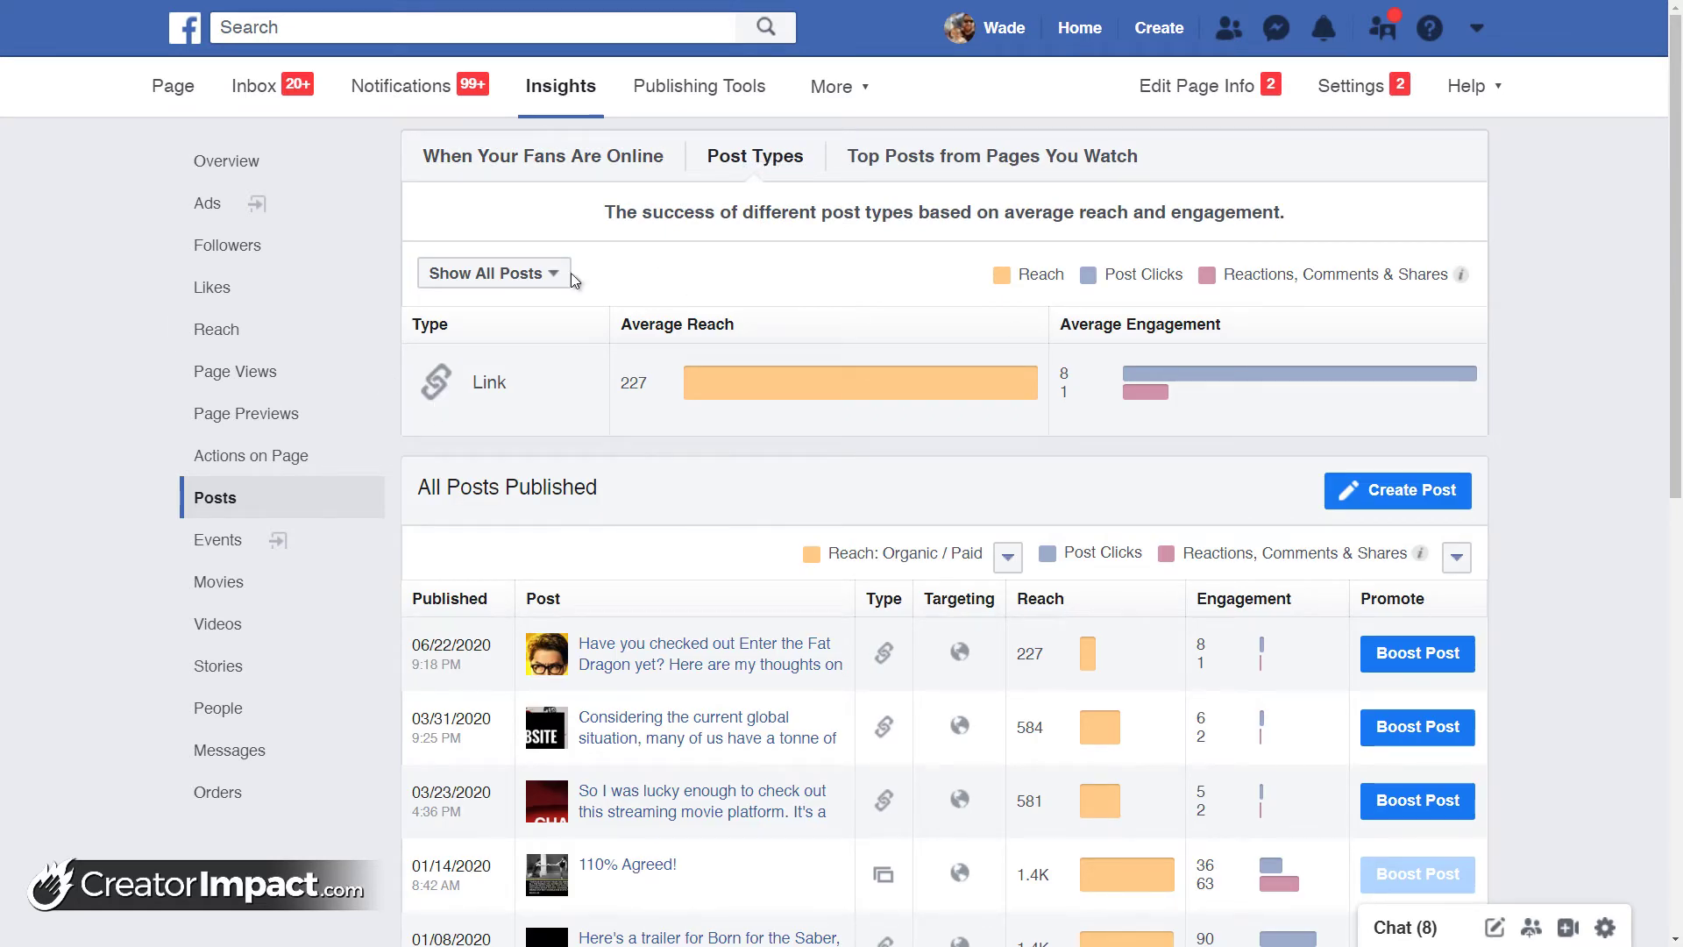
{"action": "scroll", "coordinate": [456, 353], "scroll_direction": "down", "scroll_amount": 2}
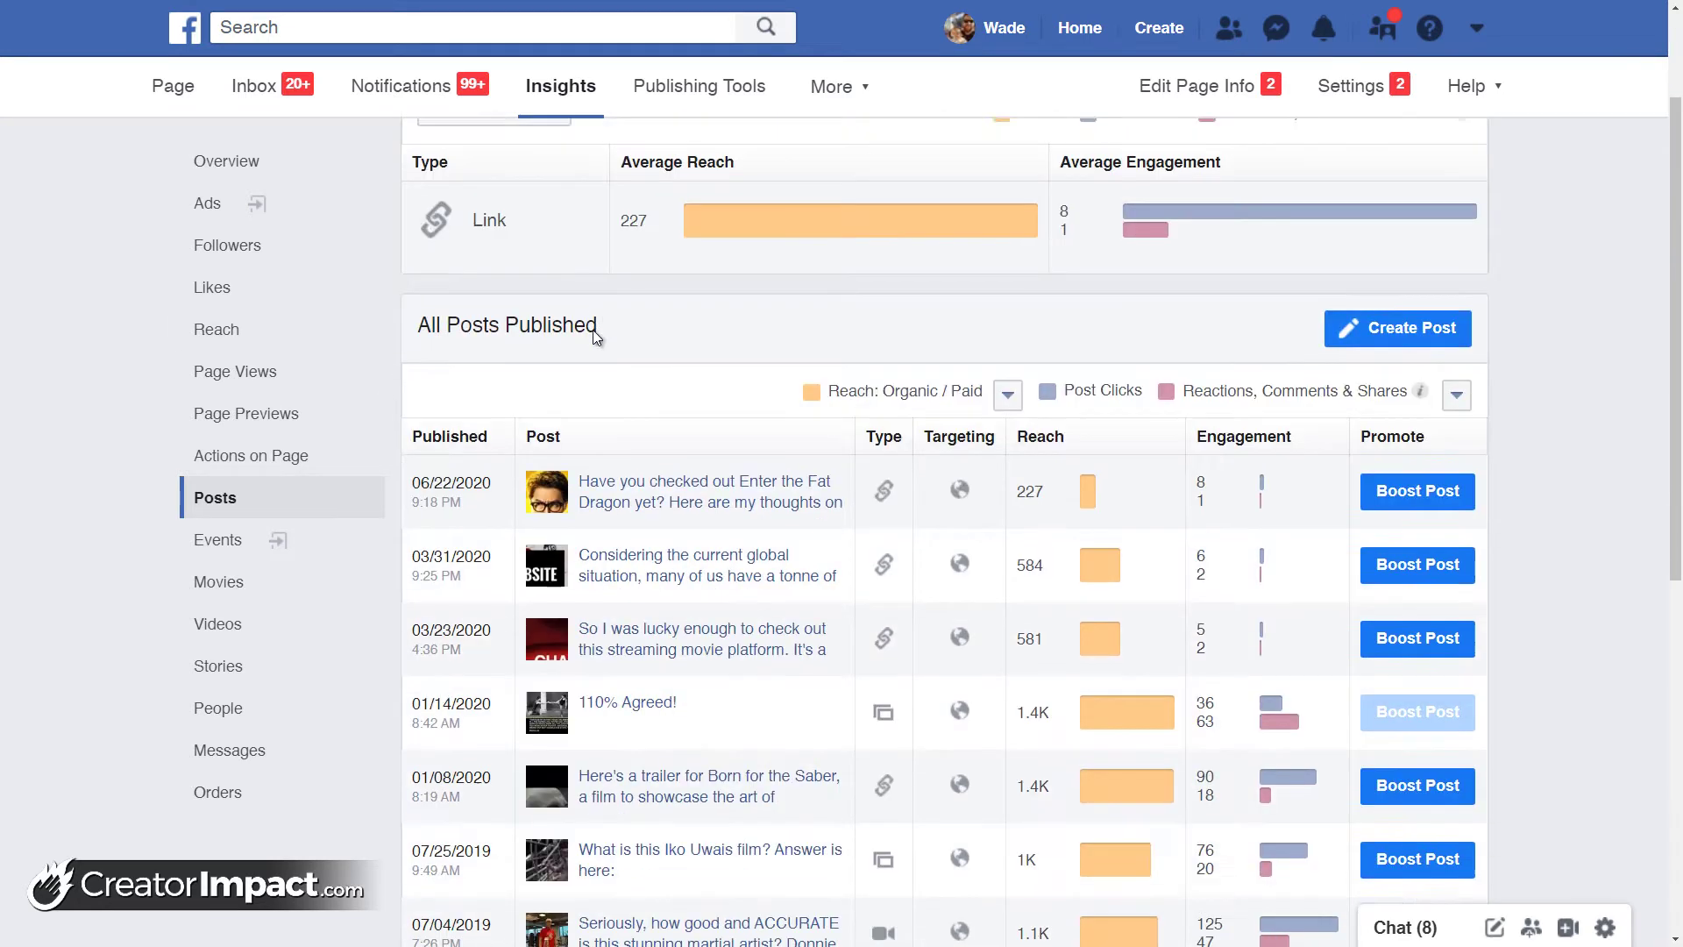
{"action": "scroll", "coordinate": [1008, 263], "scroll_direction": "down", "scroll_amount": 8}
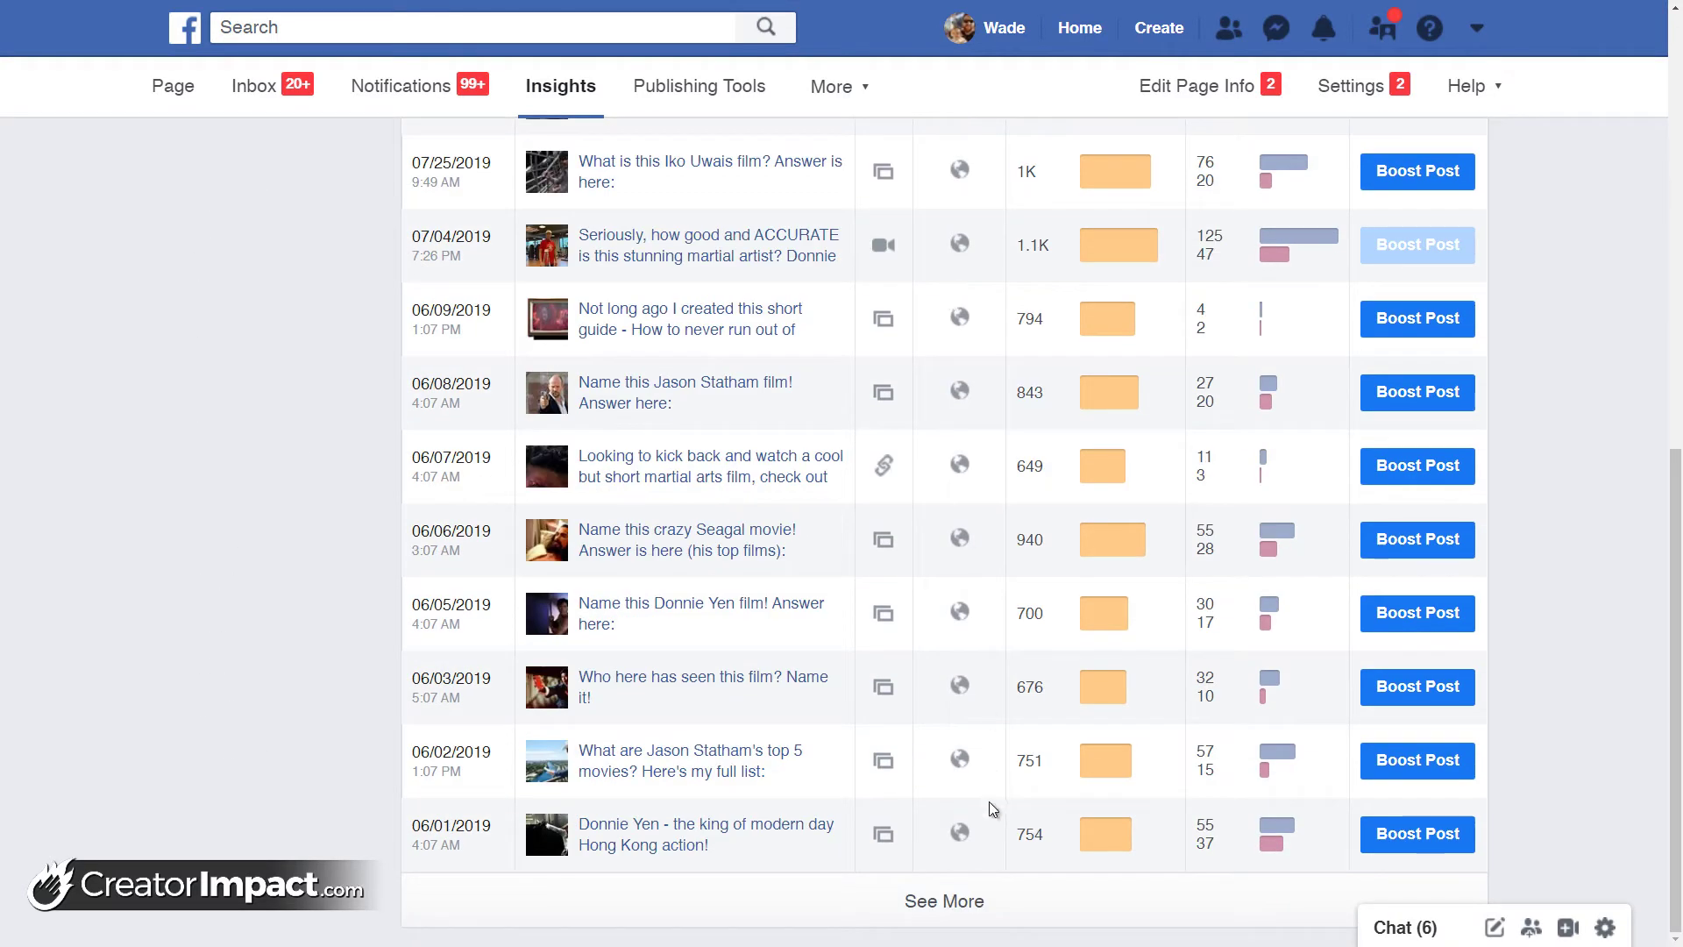
{"action": "left_click", "coordinate": [969, 901]}
{"action": "scroll", "coordinate": [976, 305], "scroll_direction": "down", "scroll_amount": 13}
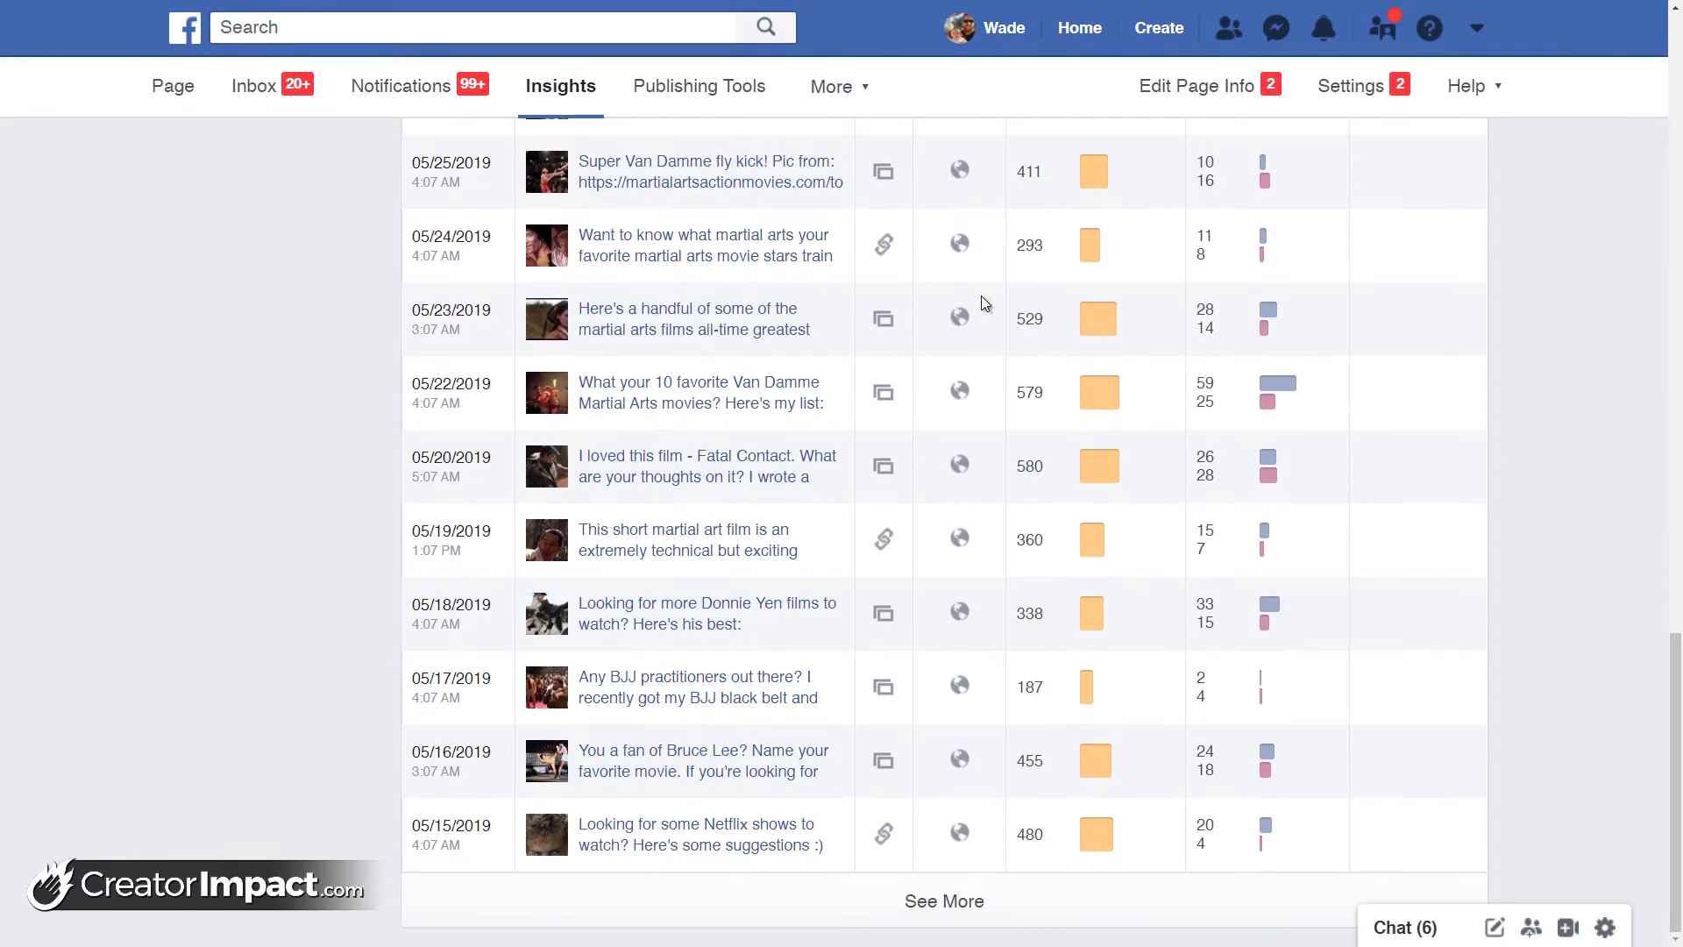
{"action": "scroll", "coordinate": [1008, 439], "scroll_direction": "up", "scroll_amount": 20}
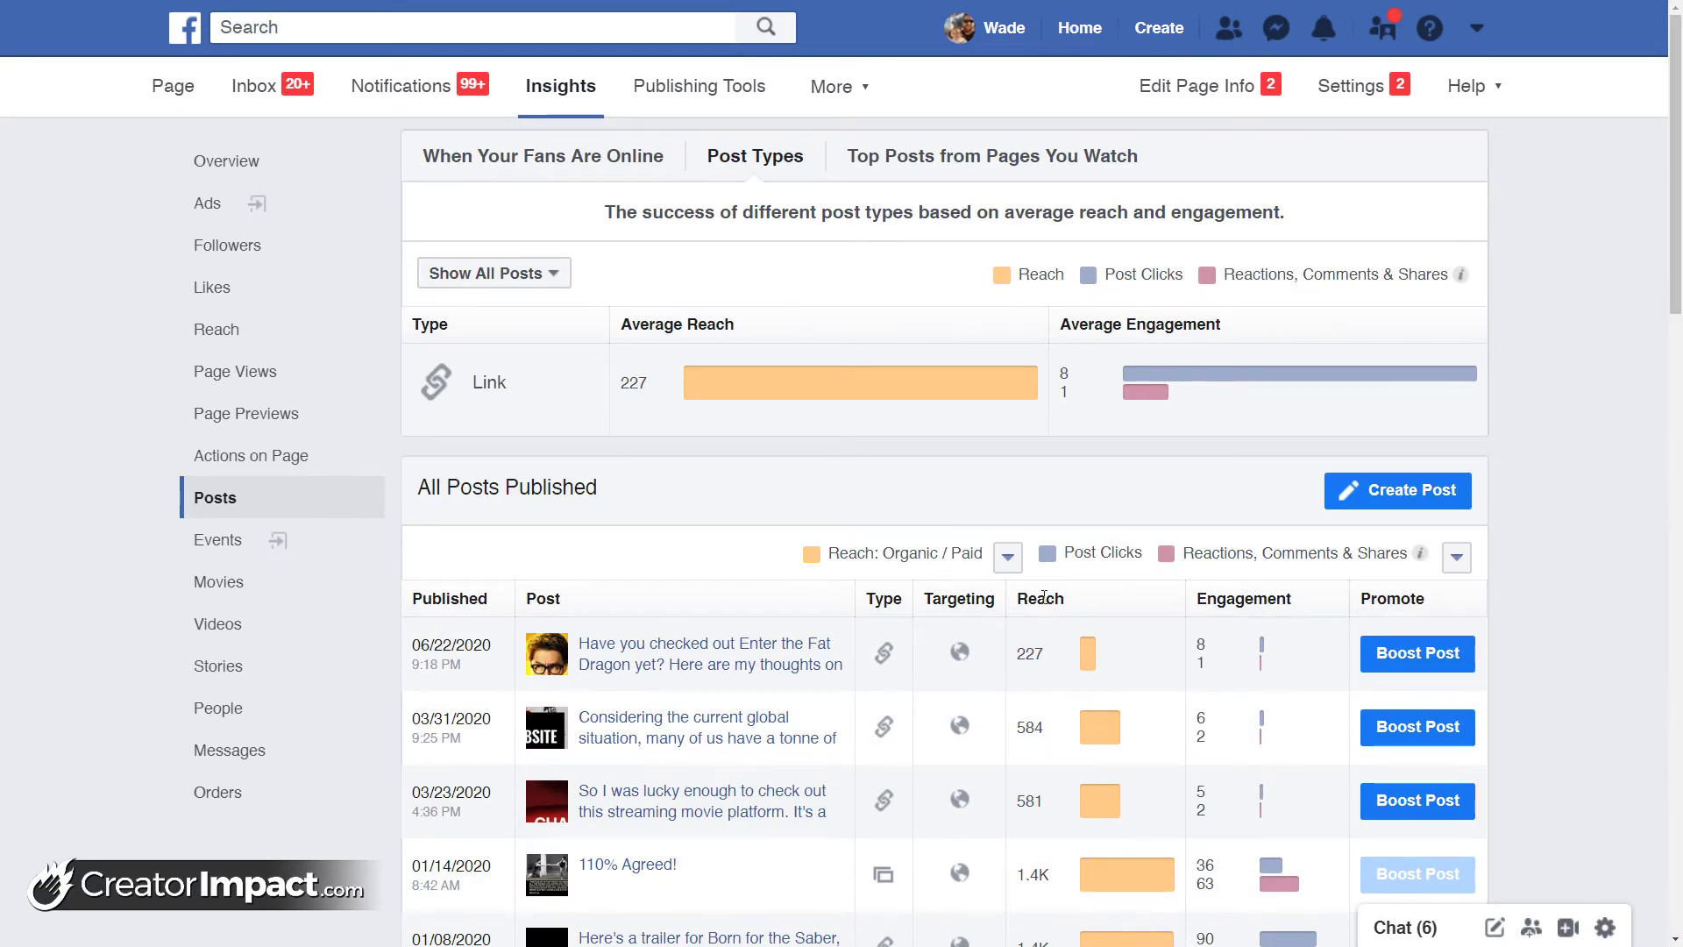
Show Post Hides, Hides of All Posts, Reports of Spam, Unlikes of Page as the published posts' engagement metric and examine the entries
{"action": "left_click", "coordinate": [1008, 556]}
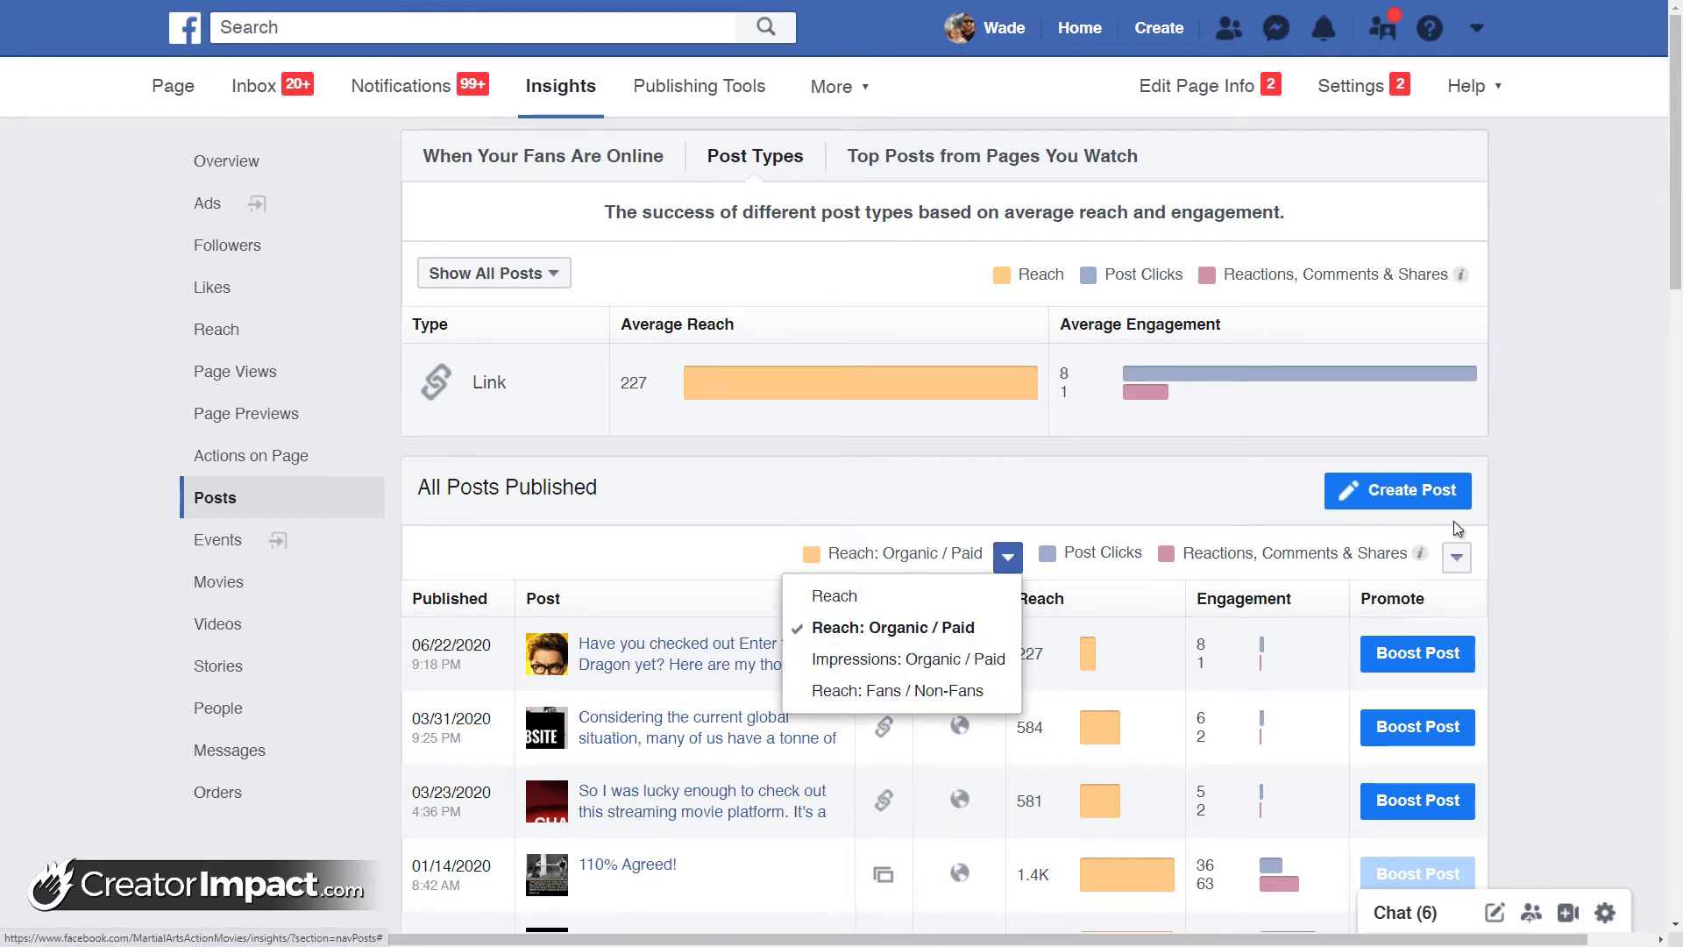
{"action": "left_click", "coordinate": [1456, 567]}
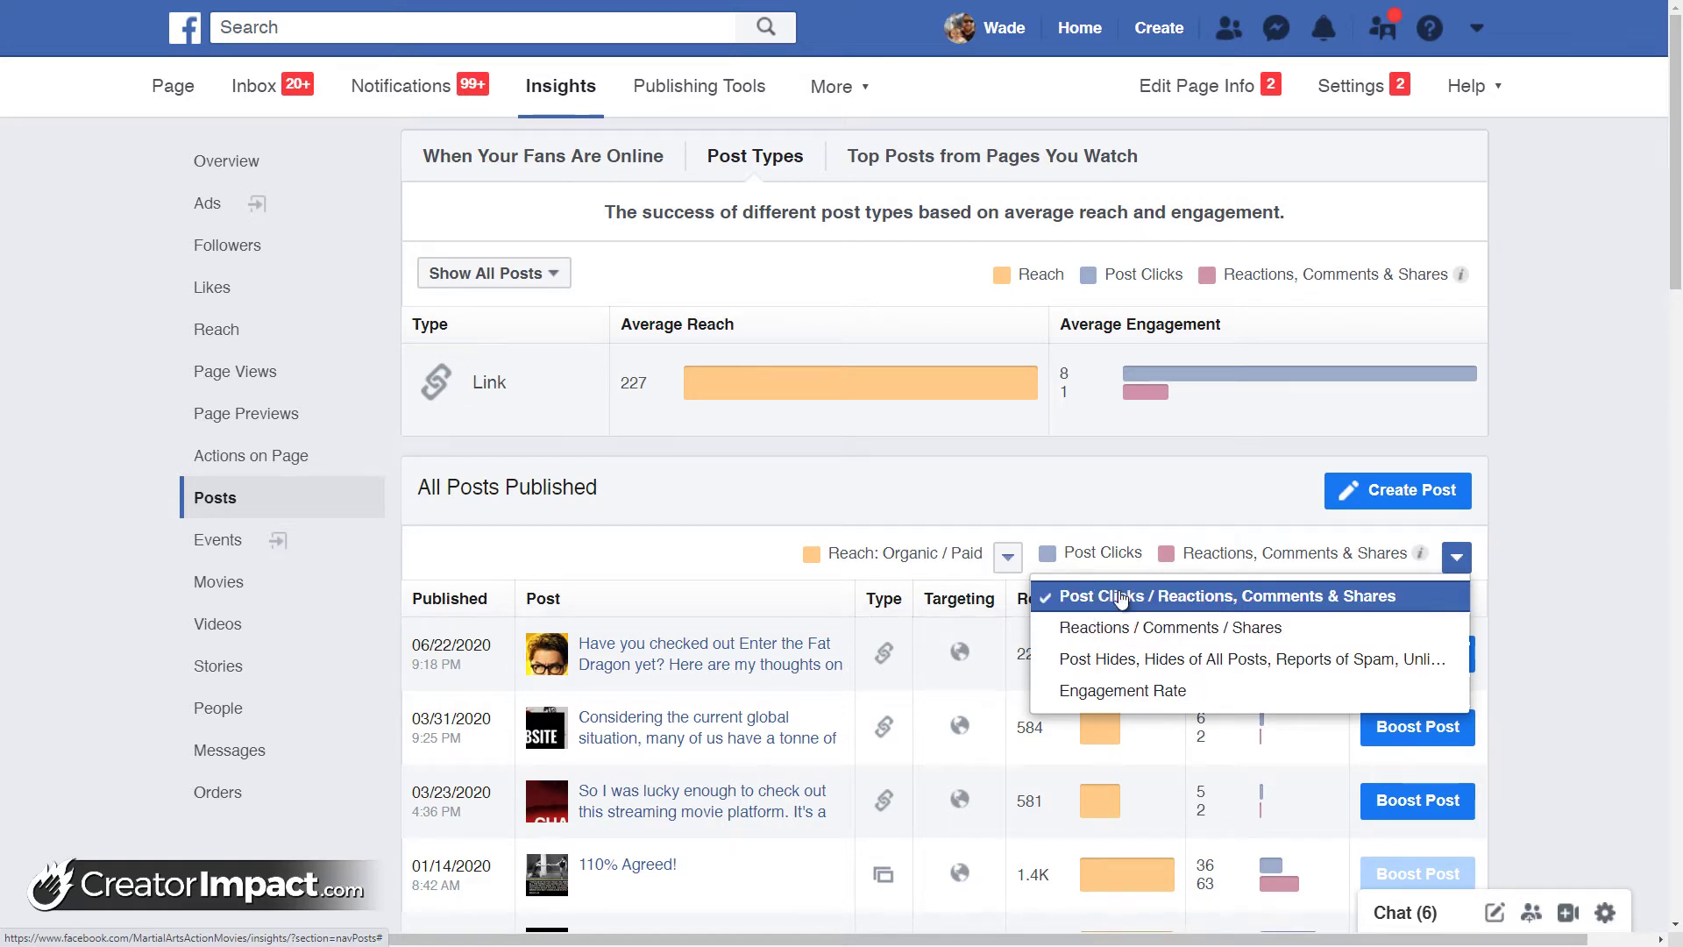
{"action": "left_click", "coordinate": [1565, 585]}
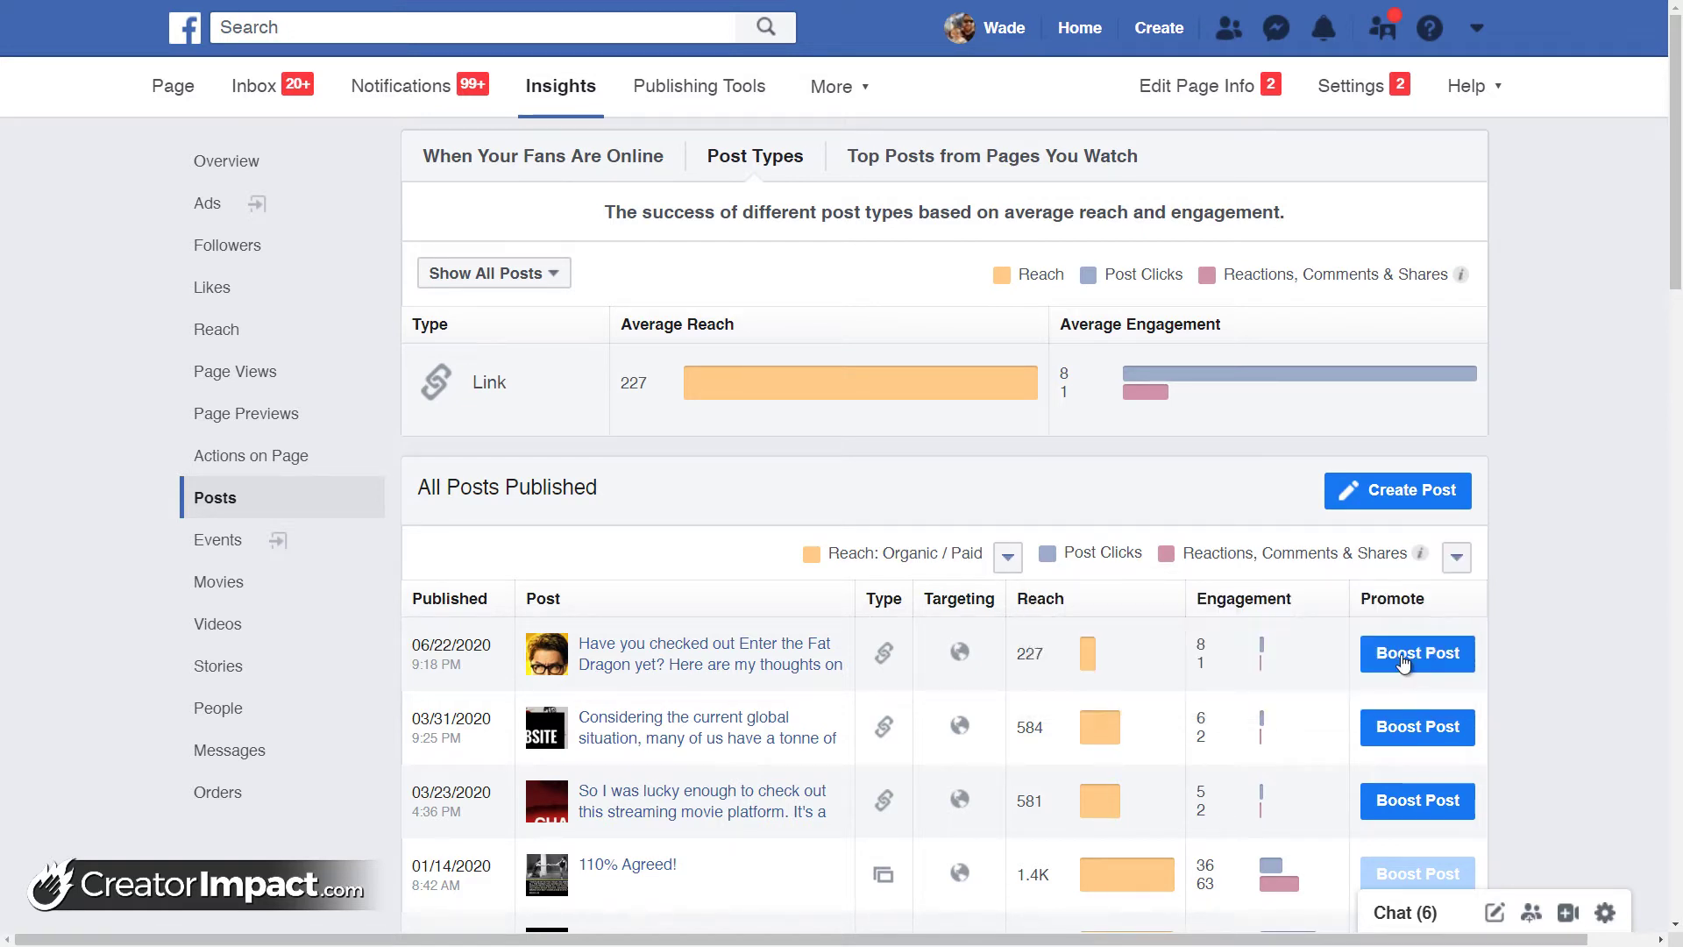
{"action": "left_click", "coordinate": [1453, 561]}
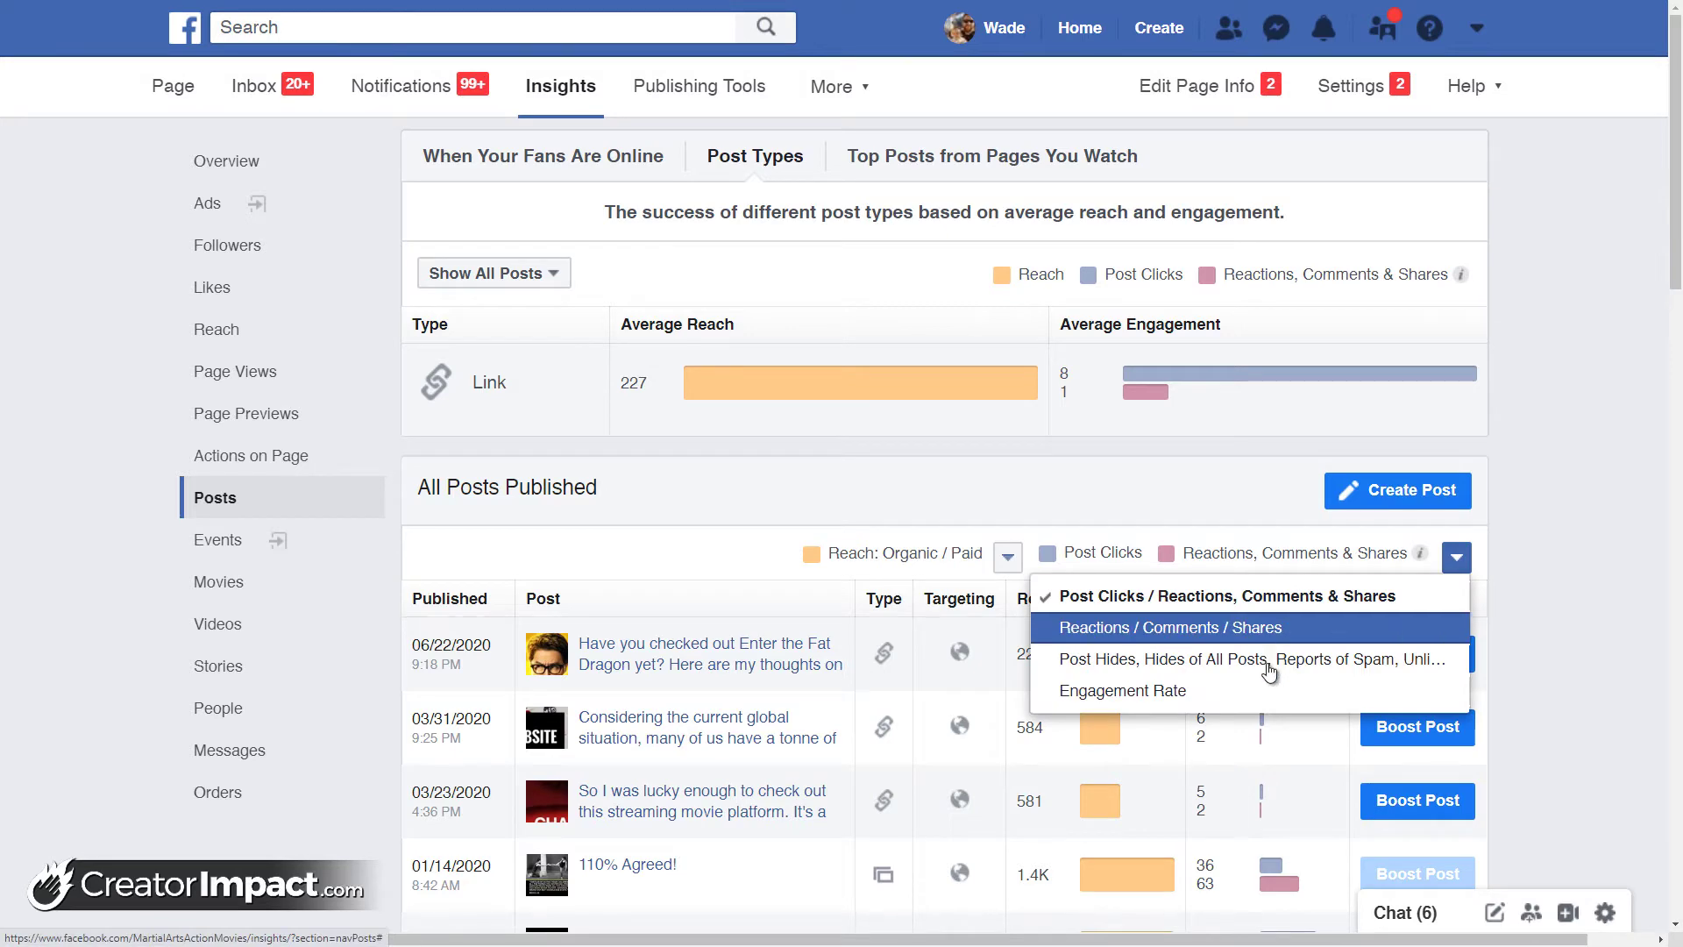
{"action": "left_click", "coordinate": [1265, 662]}
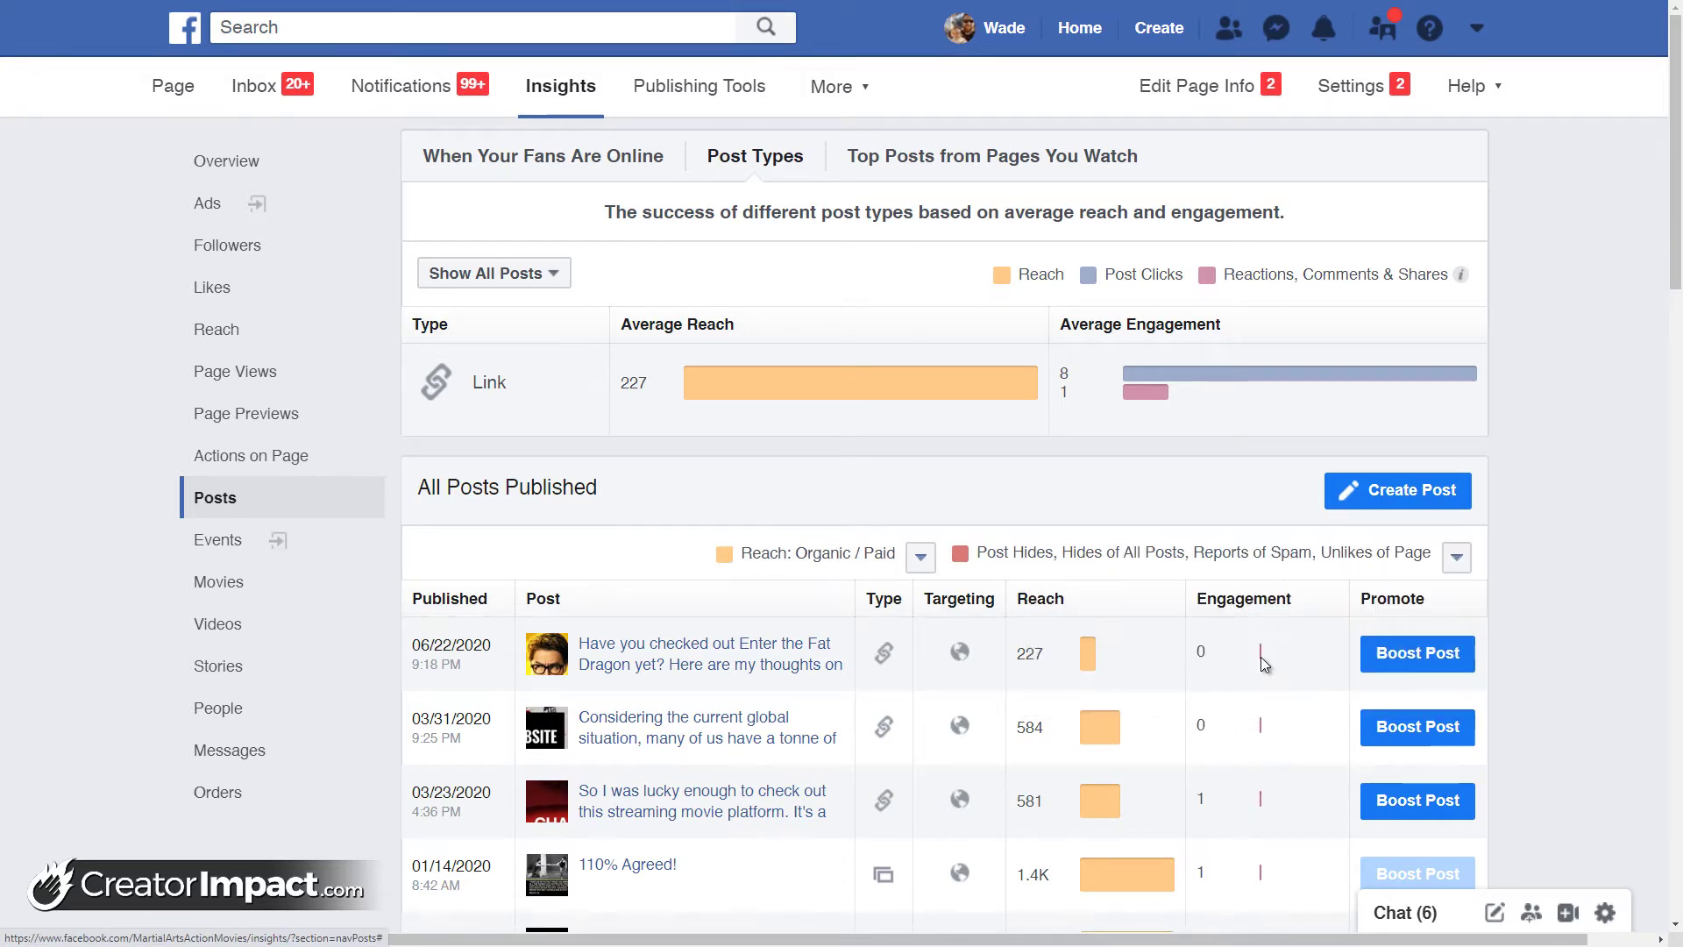
{"action": "scroll", "coordinate": [1195, 676], "scroll_direction": "down", "scroll_amount": 3}
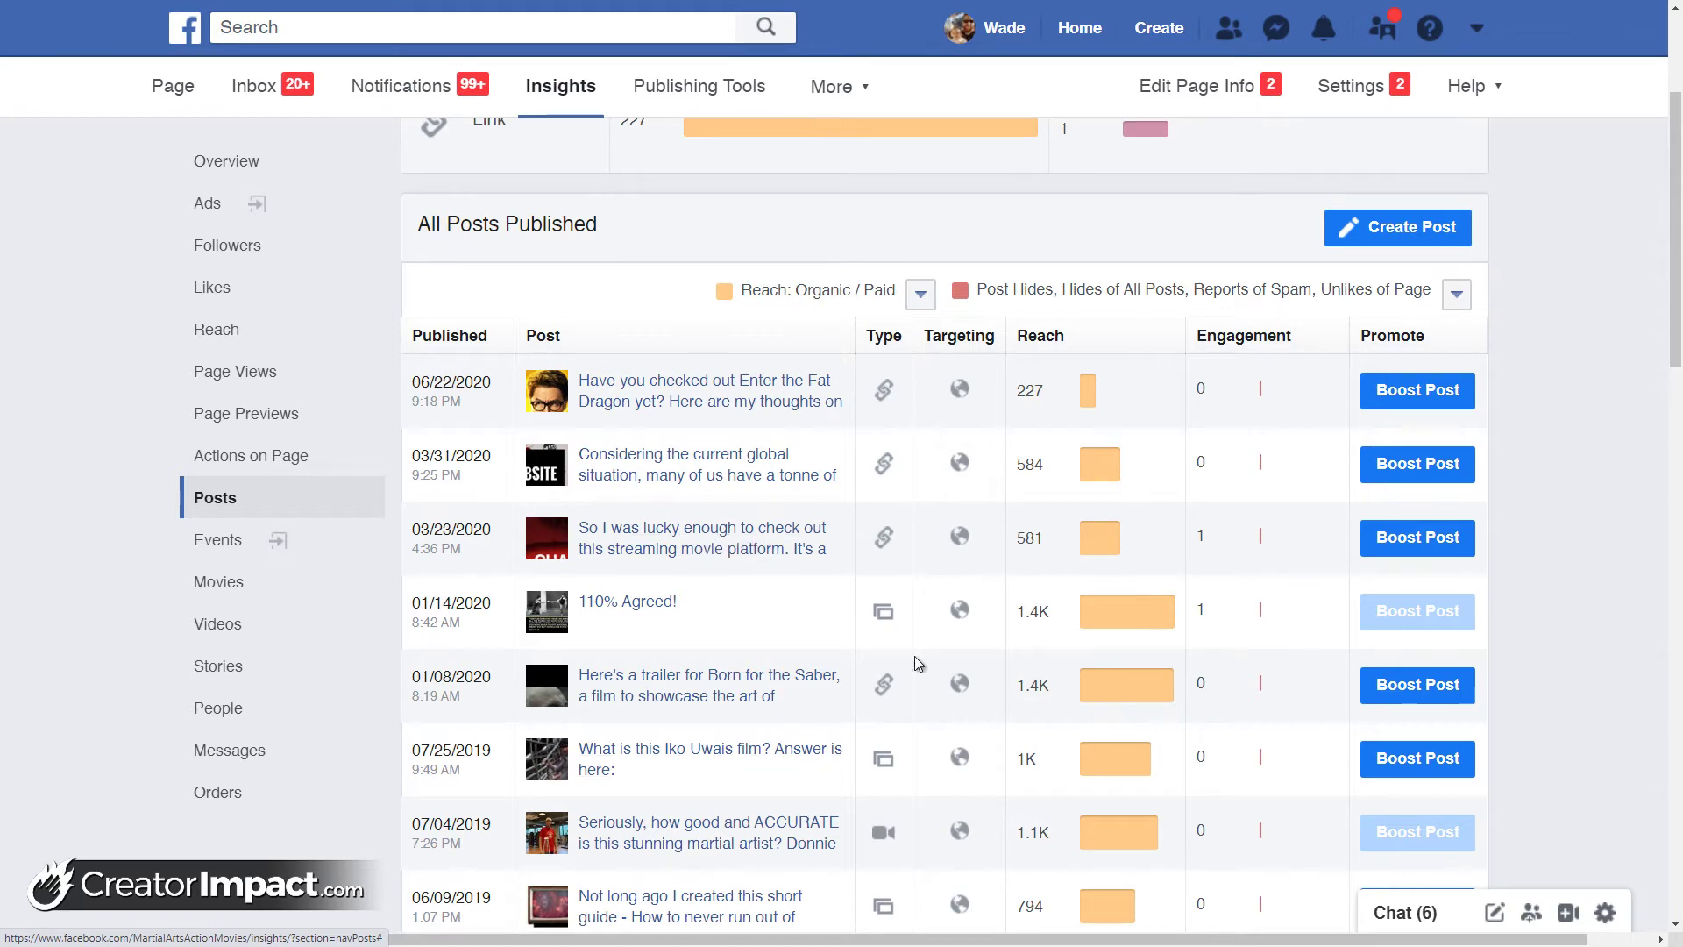
{"action": "scroll", "coordinate": [564, 596], "scroll_direction": "down", "scroll_amount": 7}
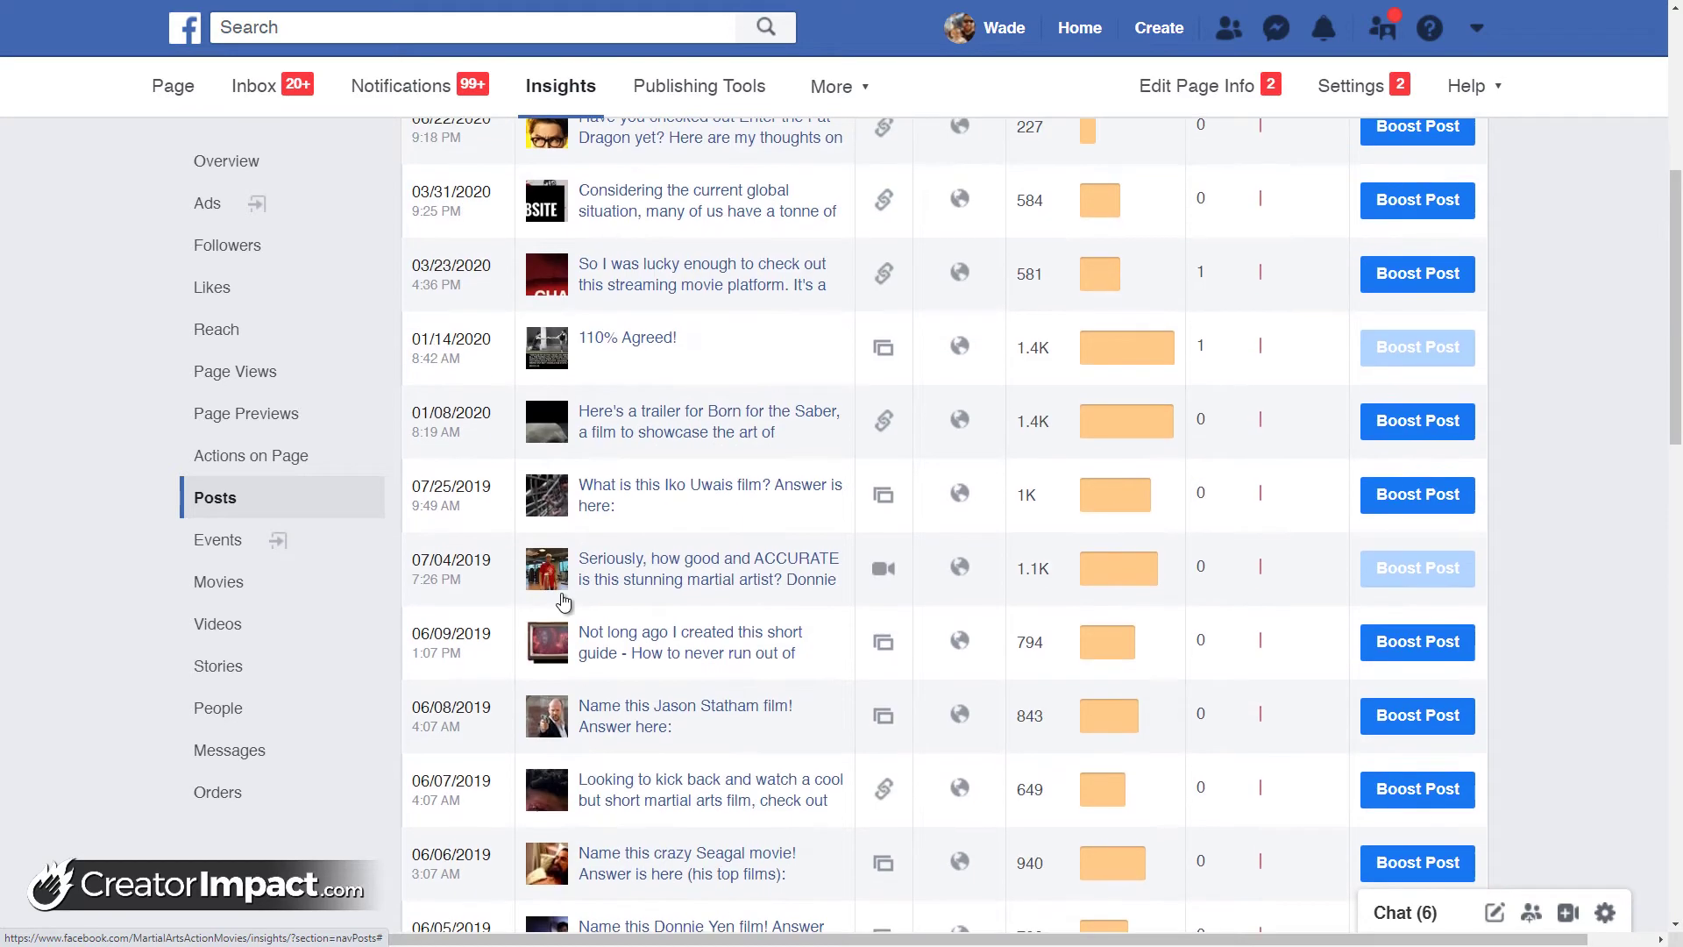
{"action": "scroll", "coordinate": [554, 613], "scroll_direction": "down", "scroll_amount": 5}
{"action": "left_click_drag", "start_coordinate": [1676, 534], "coordinate": [1678, 262]}
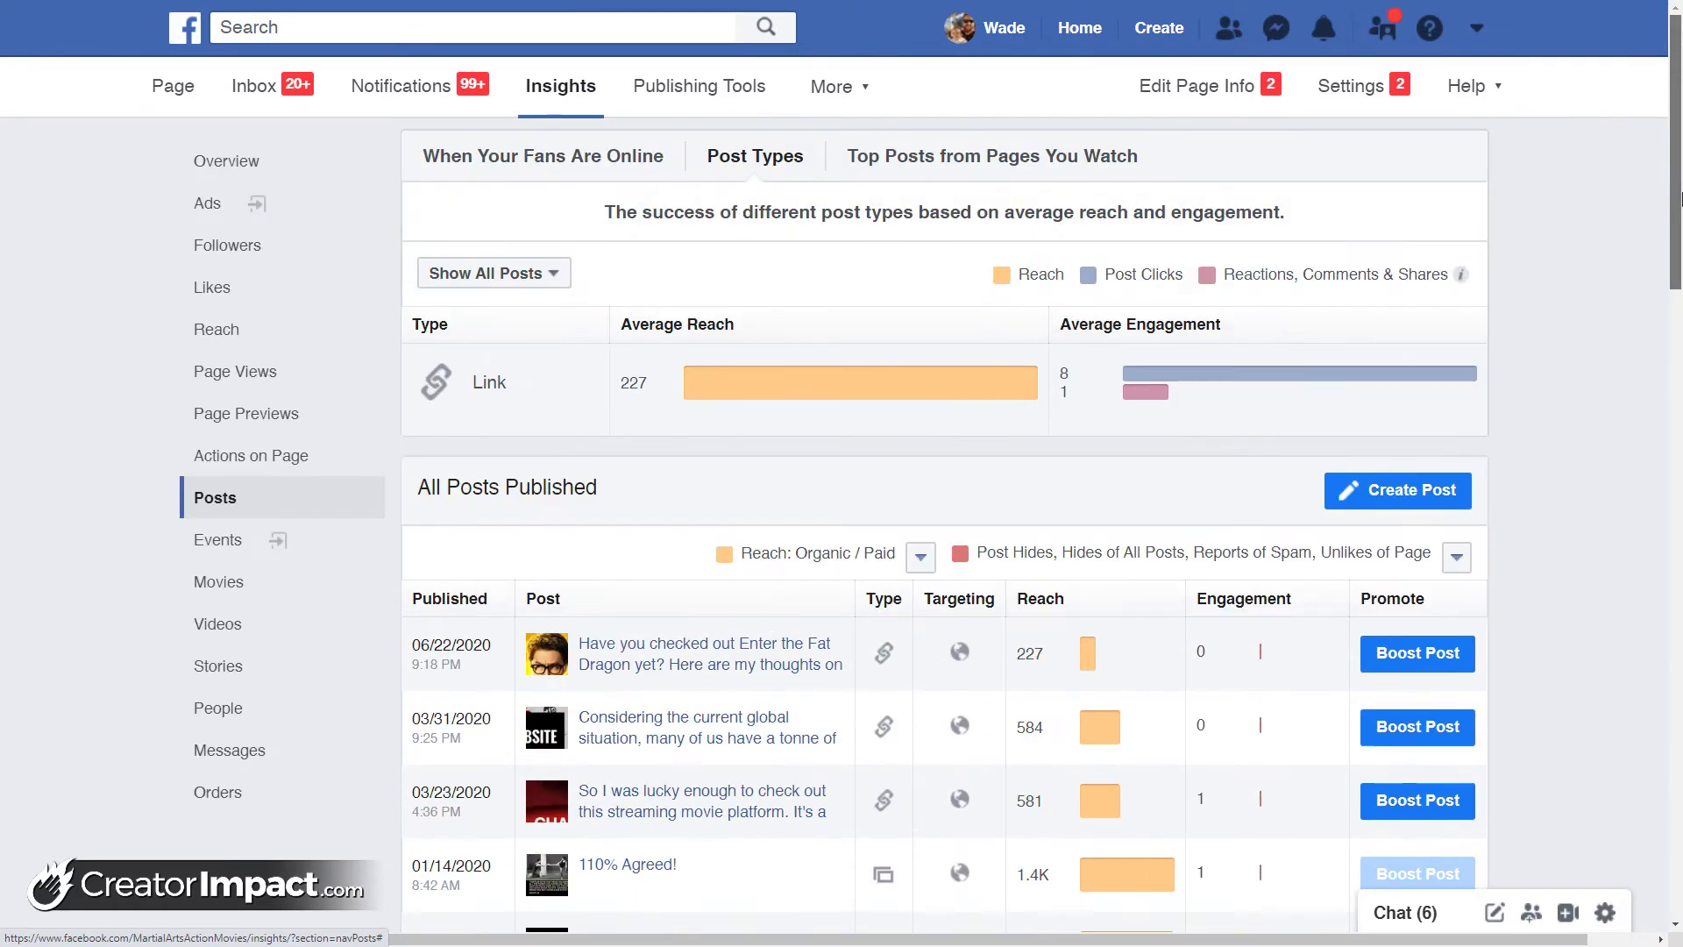
Set the published posts' engagement metric to Reactions / Comments / Shares and compare the individual posts
{"action": "left_click", "coordinate": [1456, 557]}
{"action": "left_click", "coordinate": [1125, 628]}
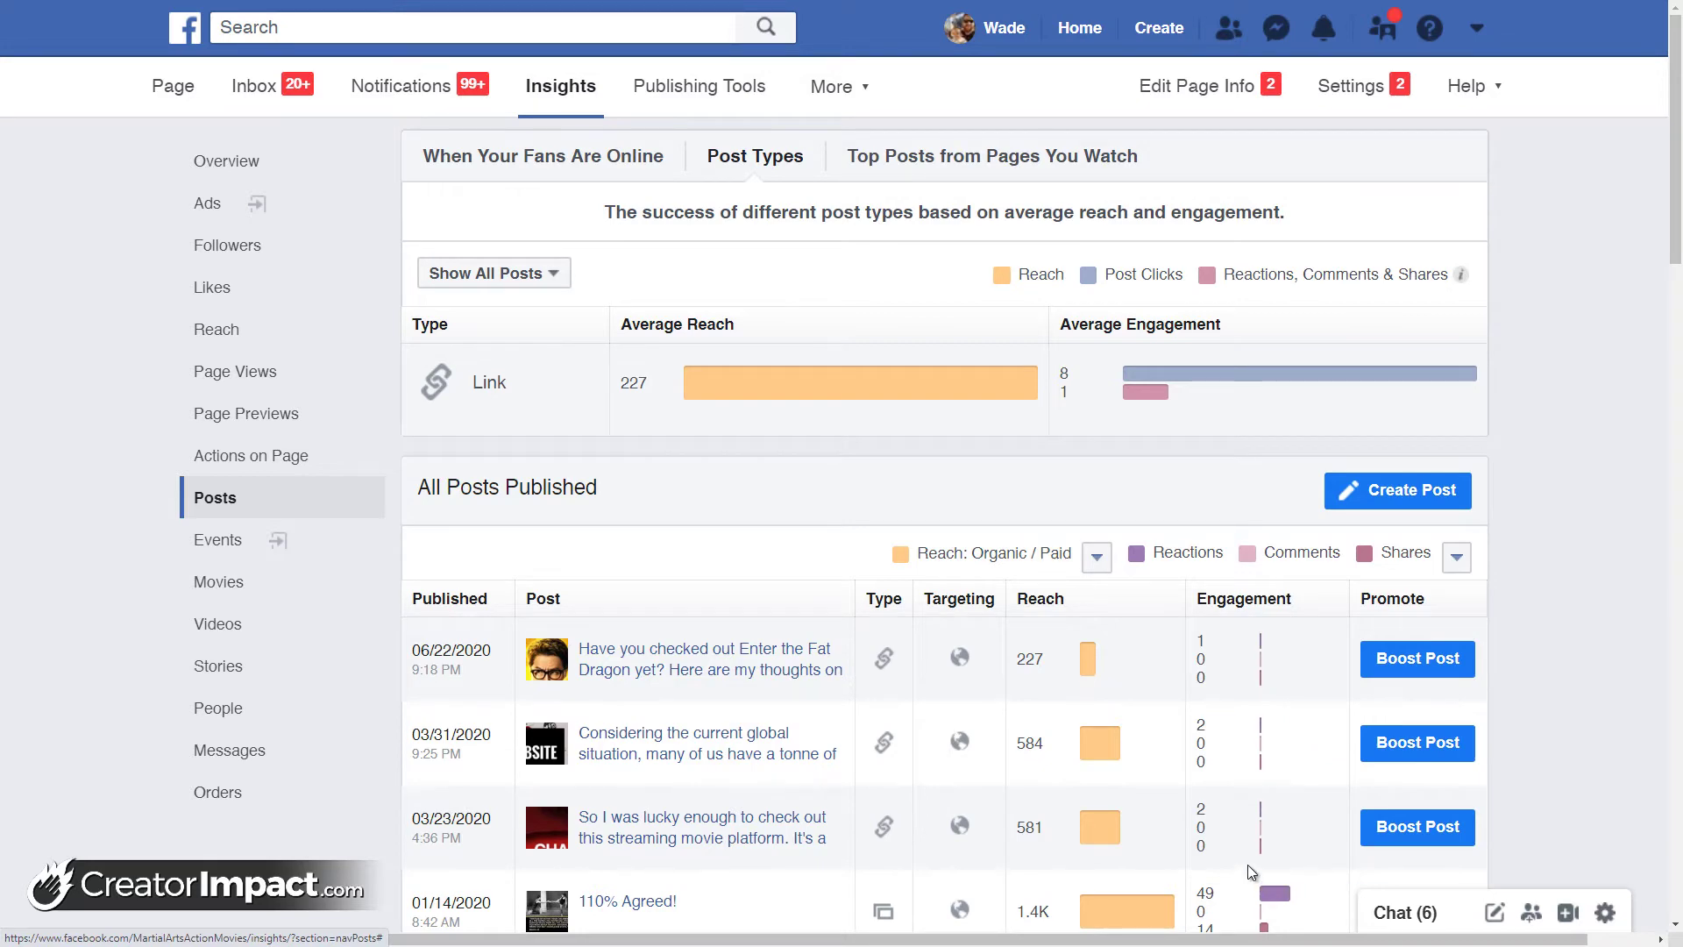
{"action": "scroll", "coordinate": [1248, 865], "scroll_direction": "down", "scroll_amount": 2}
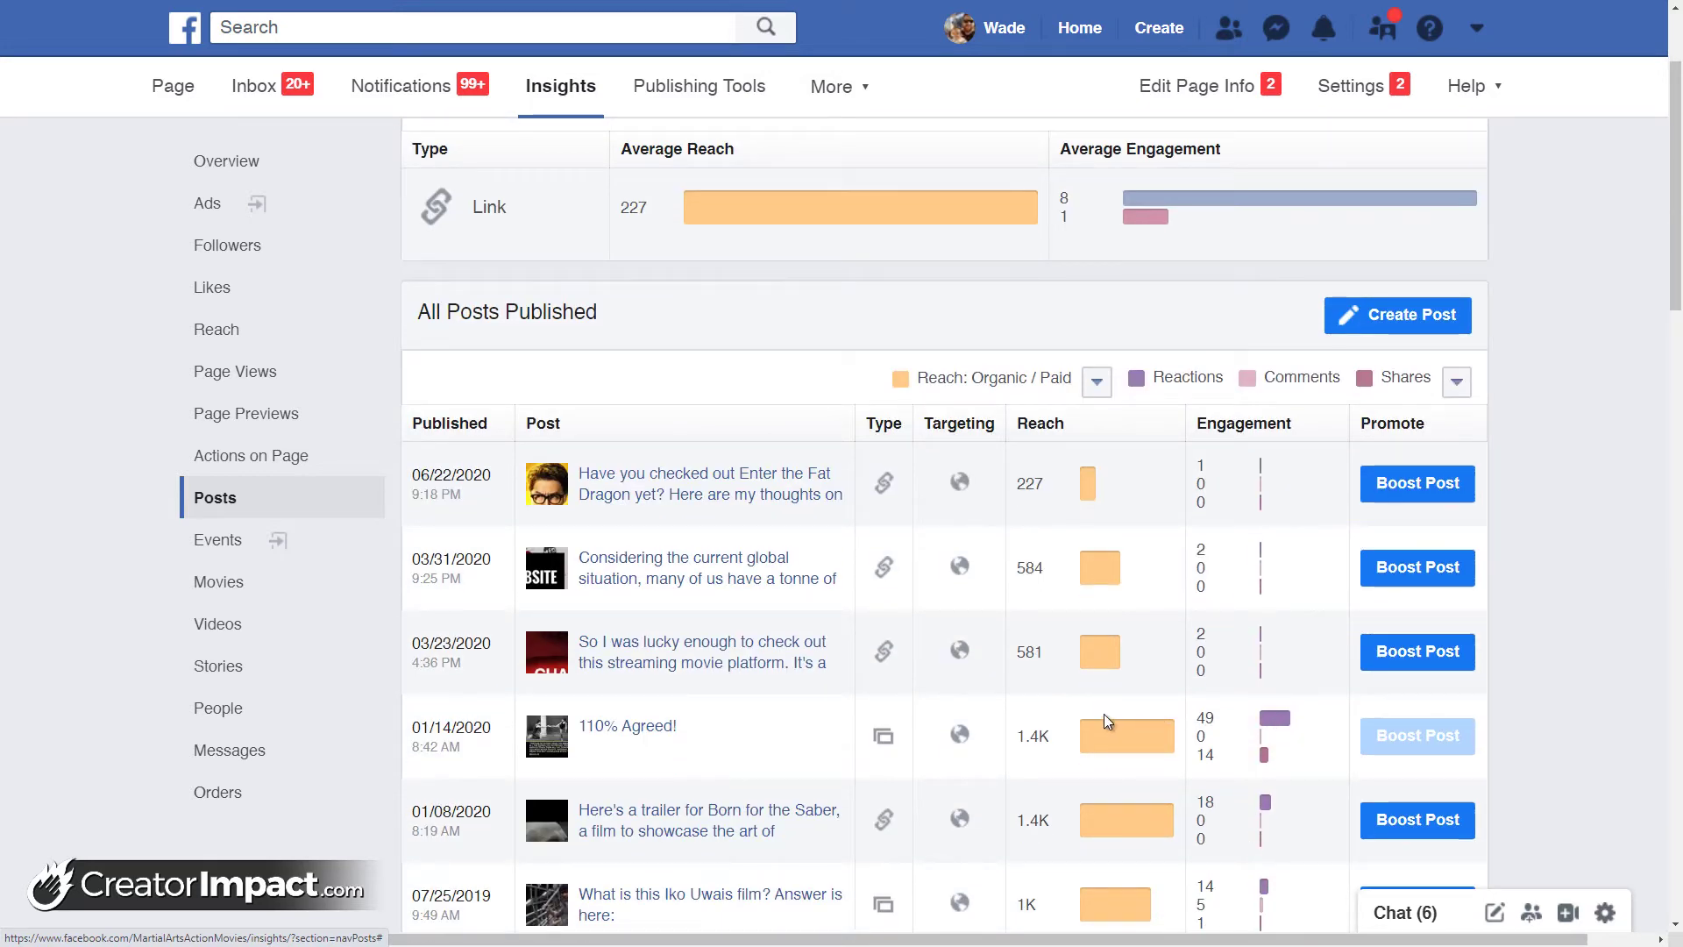
{"action": "scroll", "coordinate": [1118, 744], "scroll_direction": "up", "scroll_amount": 2}
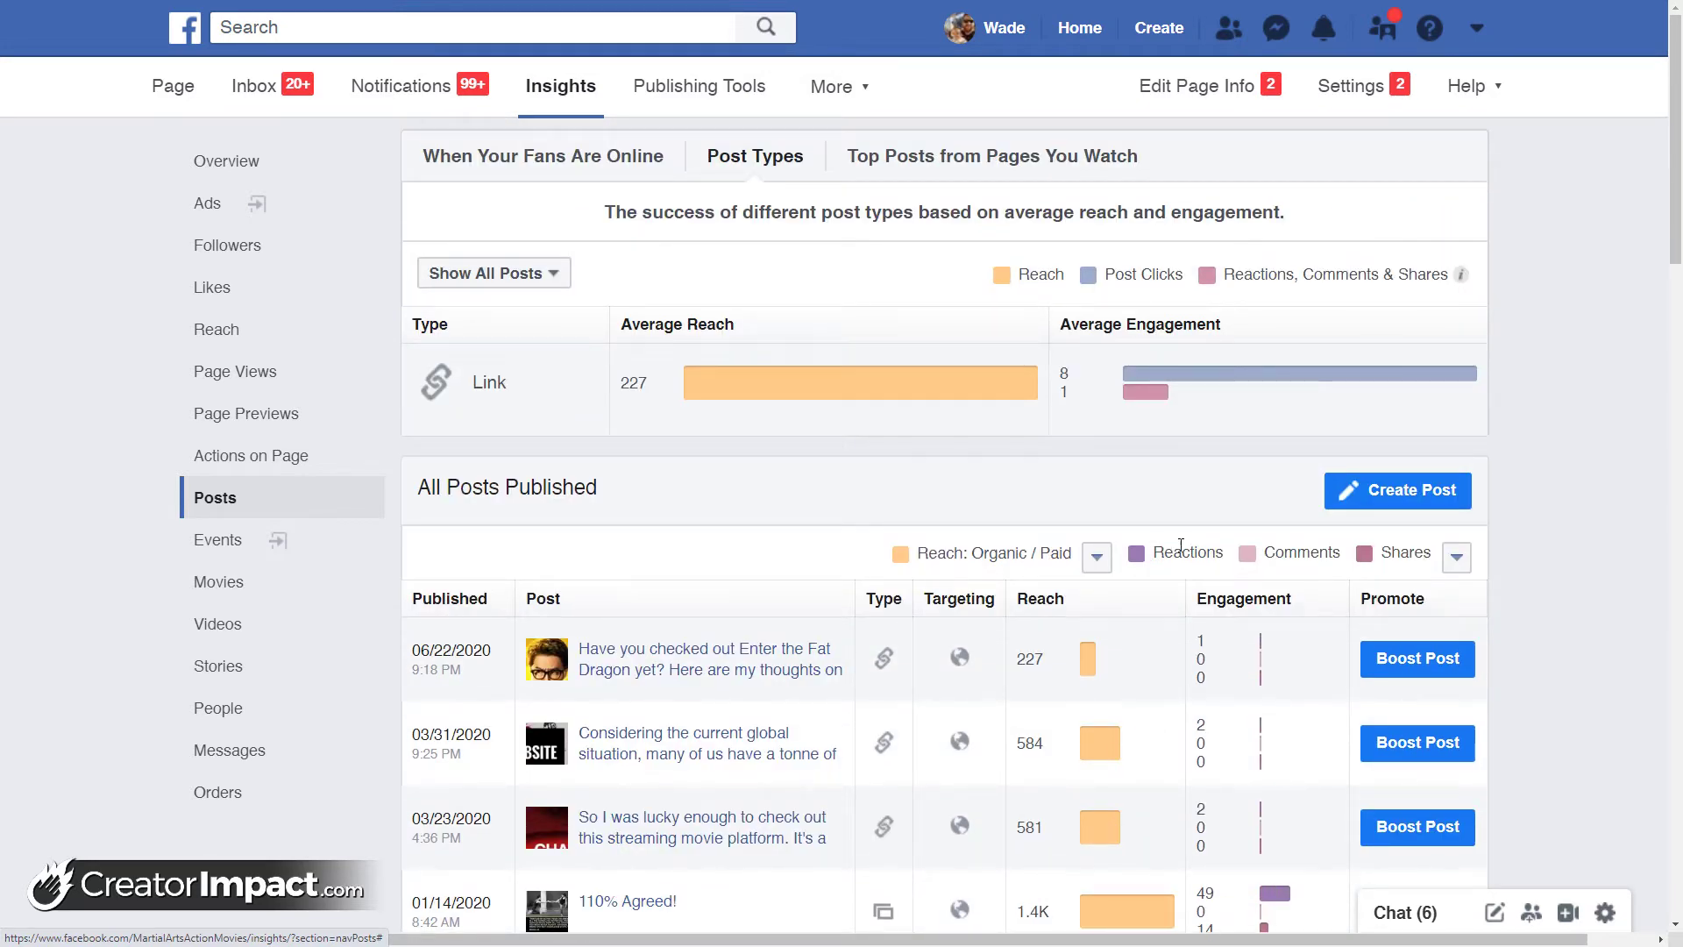
{"action": "scroll", "coordinate": [1148, 659], "scroll_direction": "down", "scroll_amount": 3}
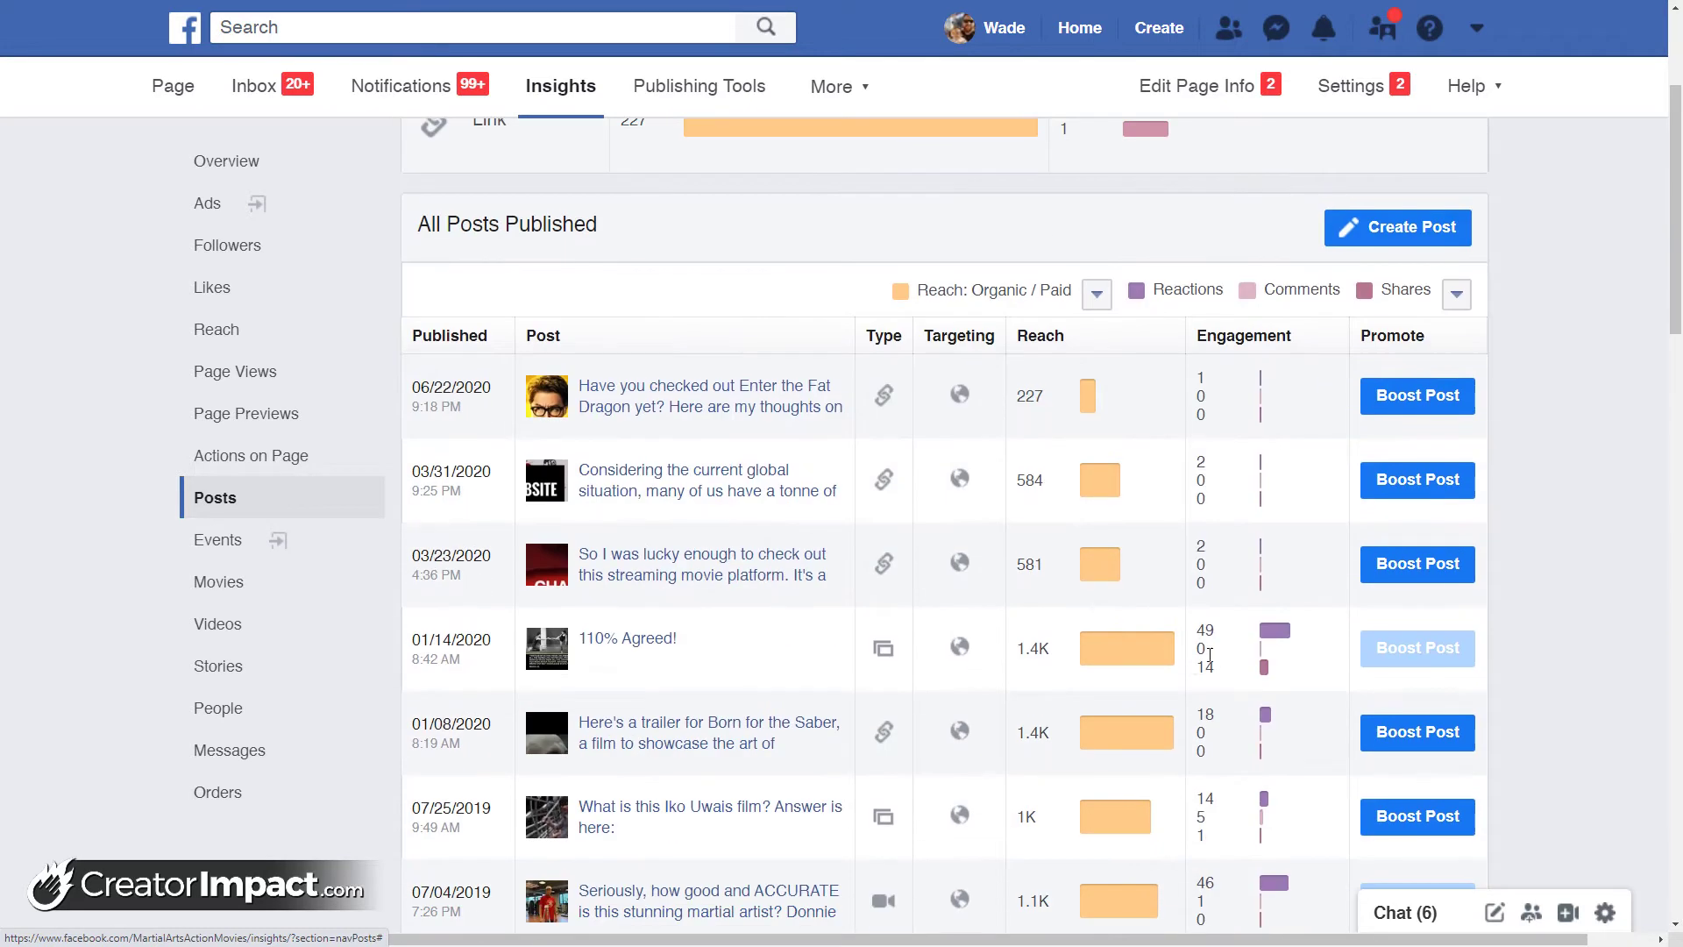
{"action": "left_click_drag", "start_coordinate": [1113, 666], "coordinate": [1040, 653]}
{"action": "scroll", "coordinate": [1039, 648], "scroll_direction": "down", "scroll_amount": 4}
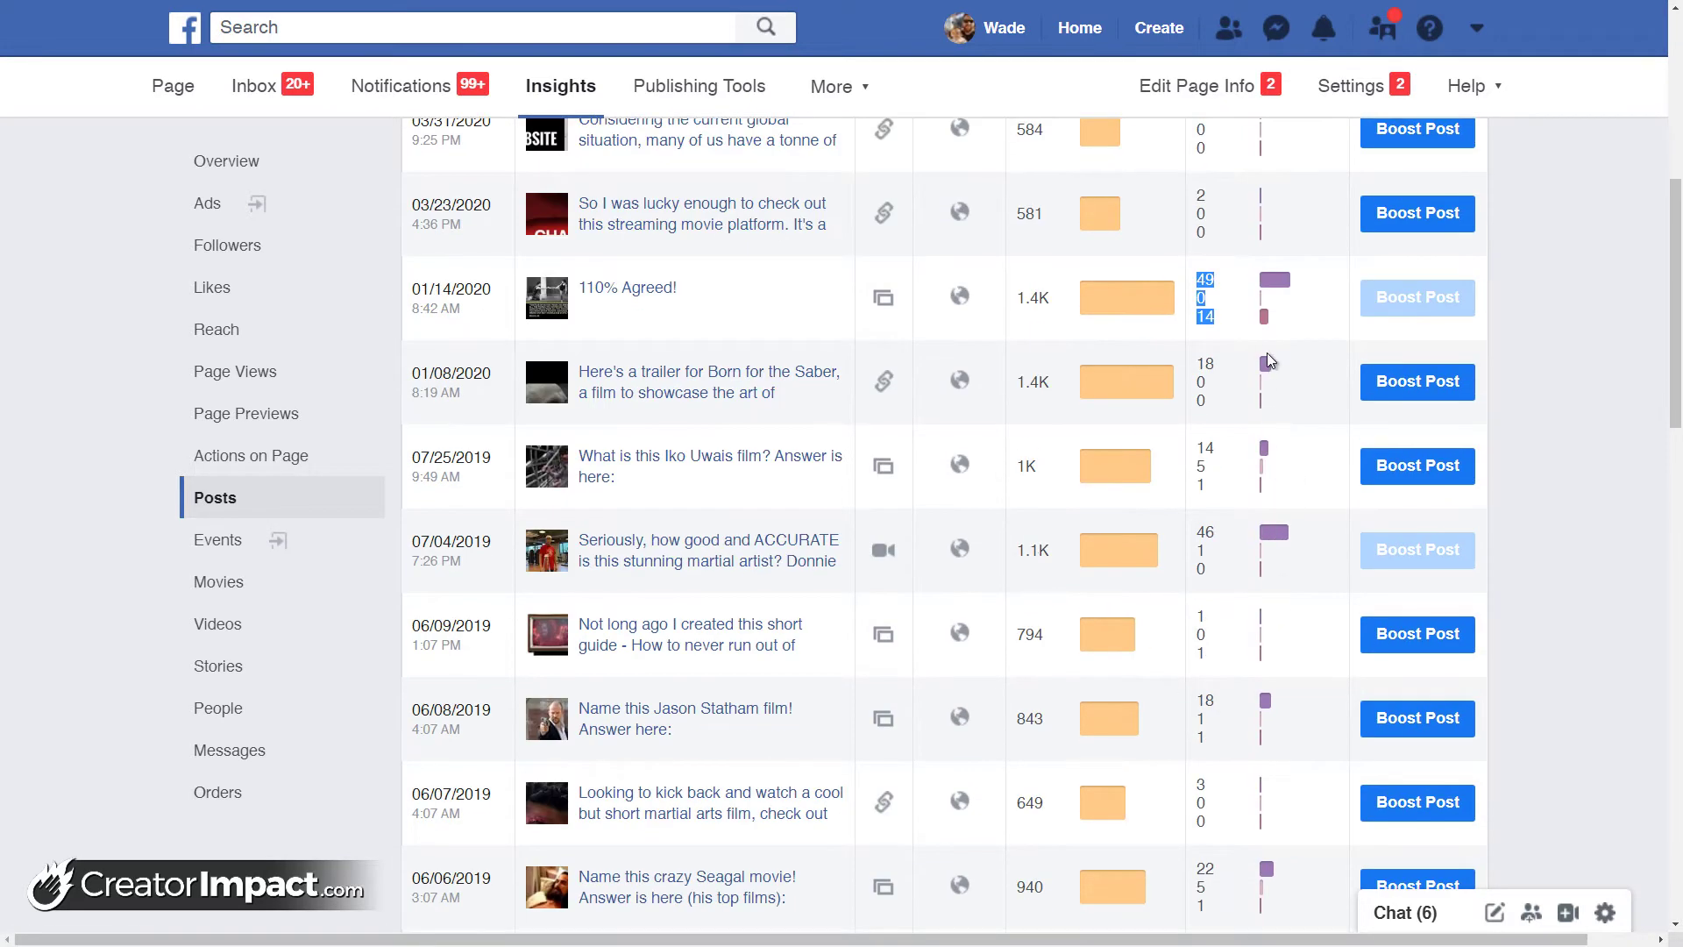
{"action": "mouse_move", "coordinate": [1118, 646]}
{"action": "scroll", "coordinate": [1100, 719], "scroll_direction": "down", "scroll_amount": 4}
{"action": "scroll", "coordinate": [1087, 797], "scroll_direction": "up", "scroll_amount": 11}
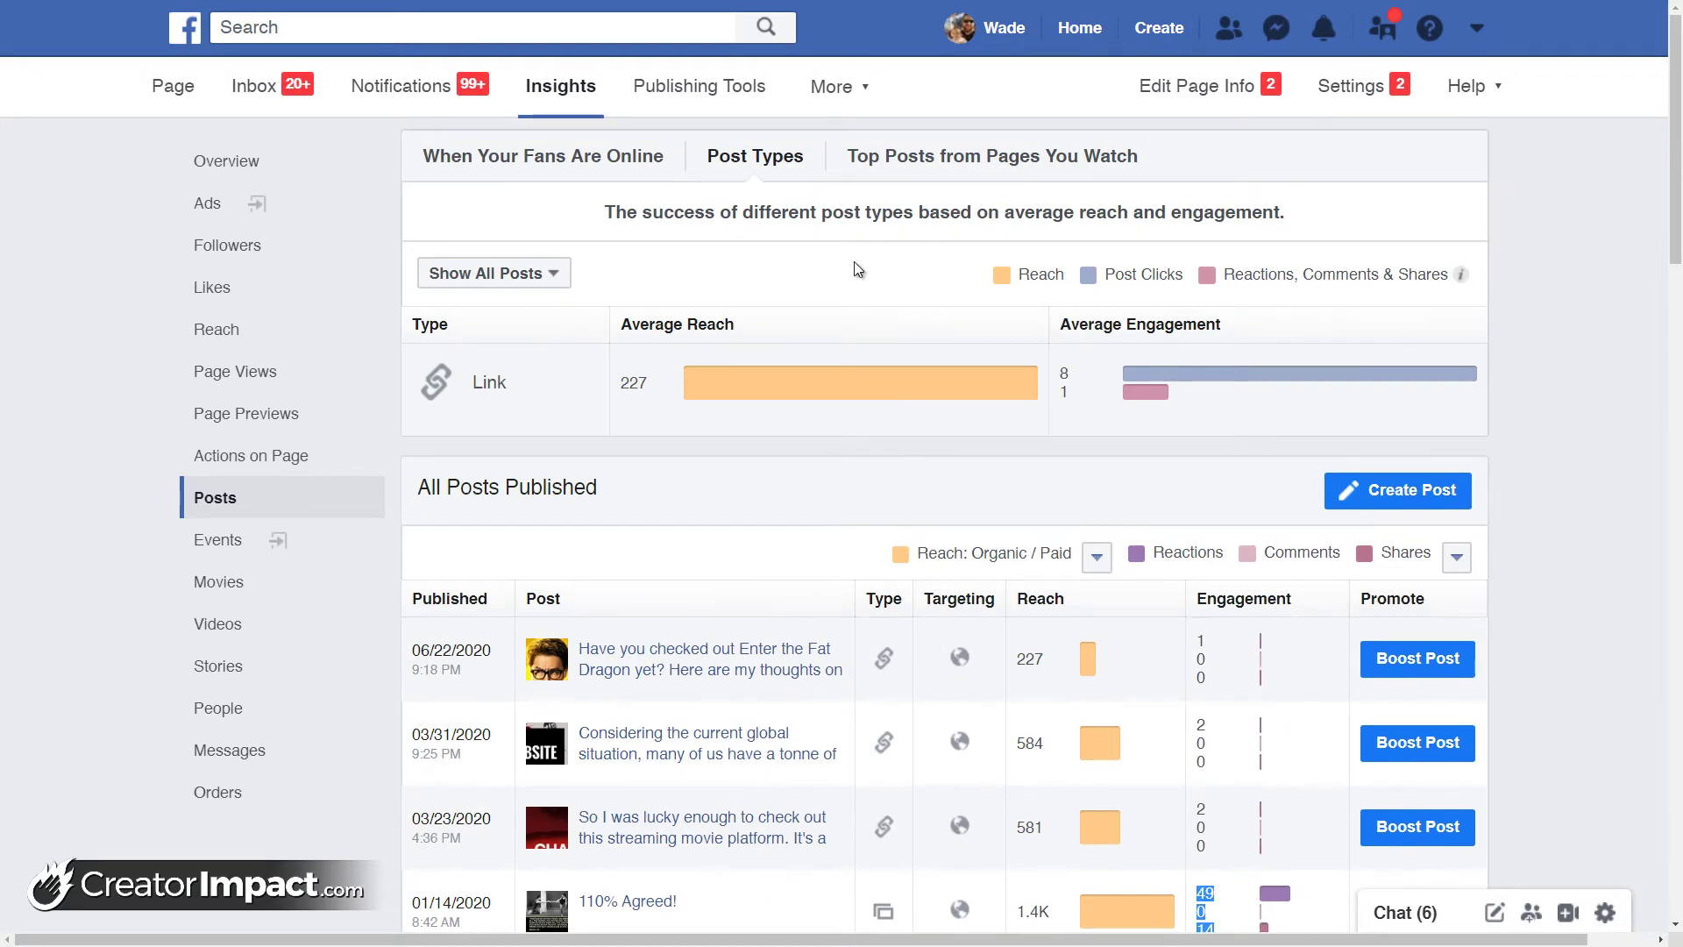
In the Pages to Watch for the top posts comparison, add the suggested page Martial Arts Action Cinema and remove it again
{"action": "left_click", "coordinate": [936, 162]}
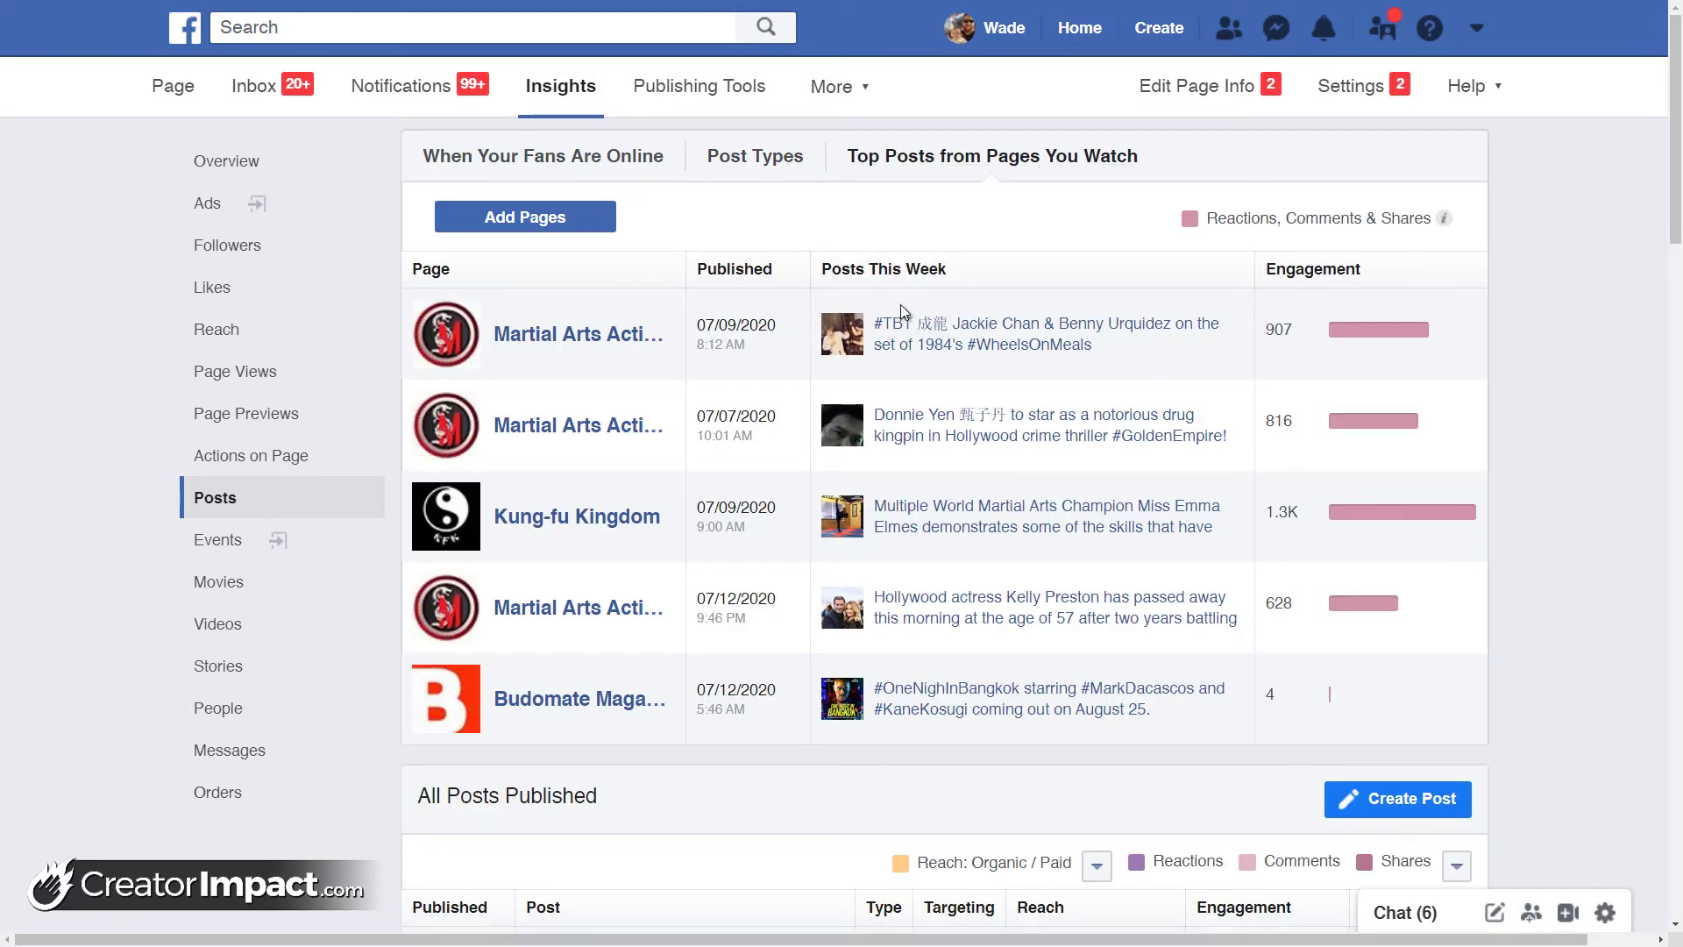
{"action": "left_click", "coordinate": [575, 222]}
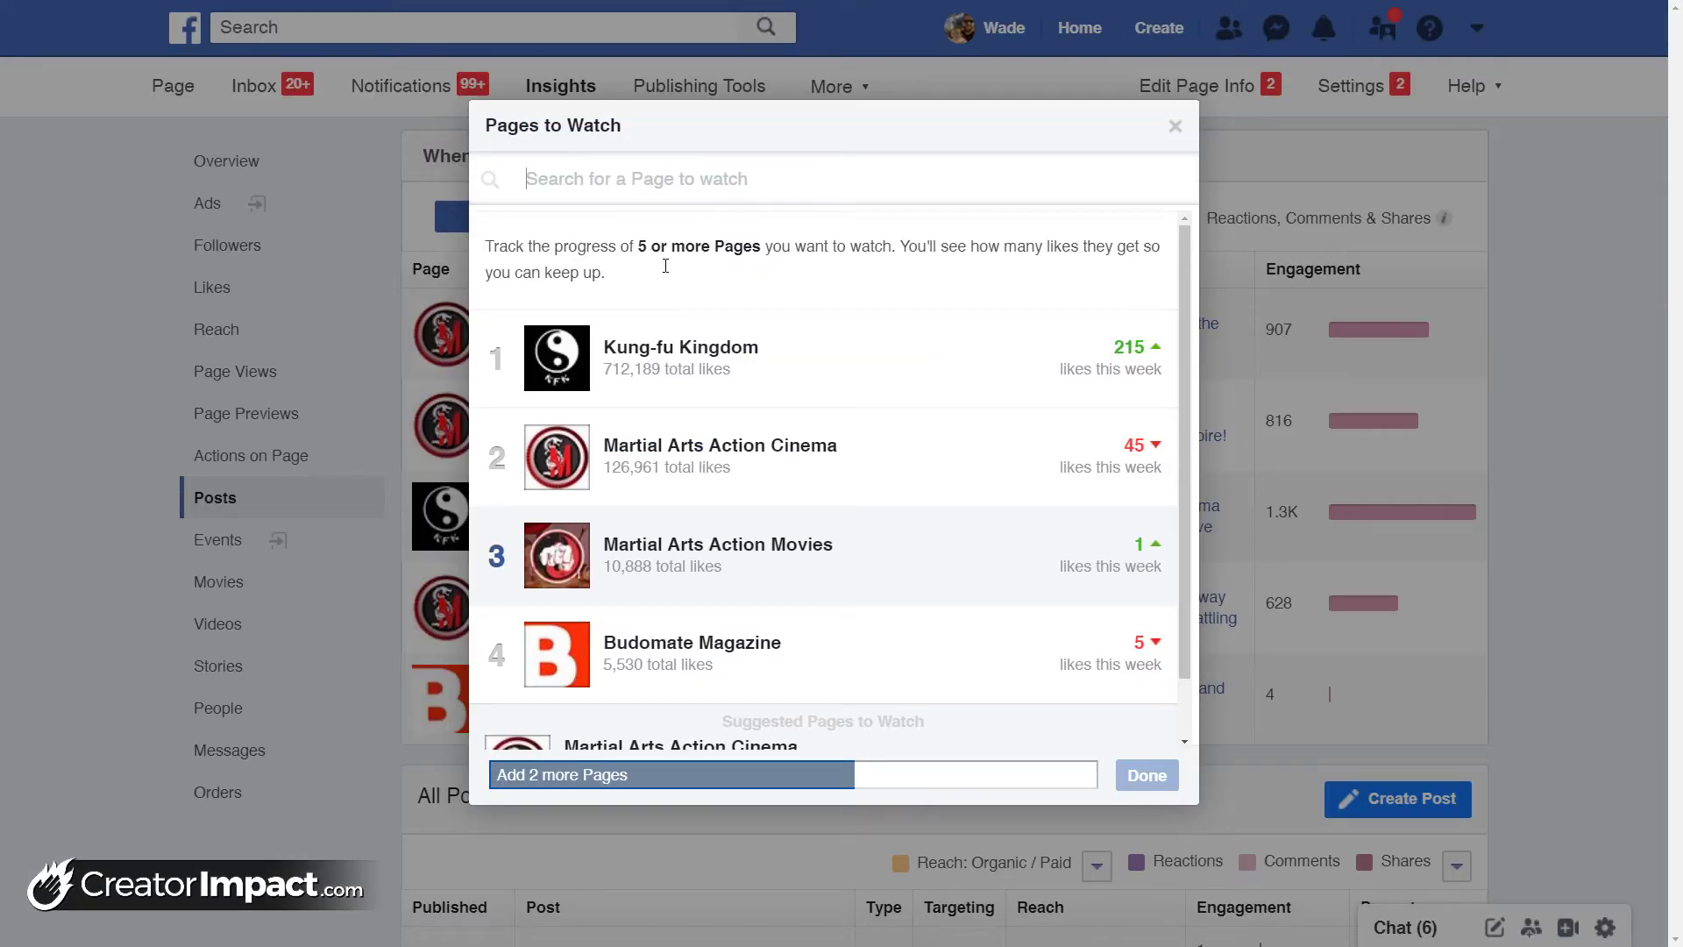
{"action": "scroll", "coordinate": [900, 466], "scroll_direction": "down", "scroll_amount": 1}
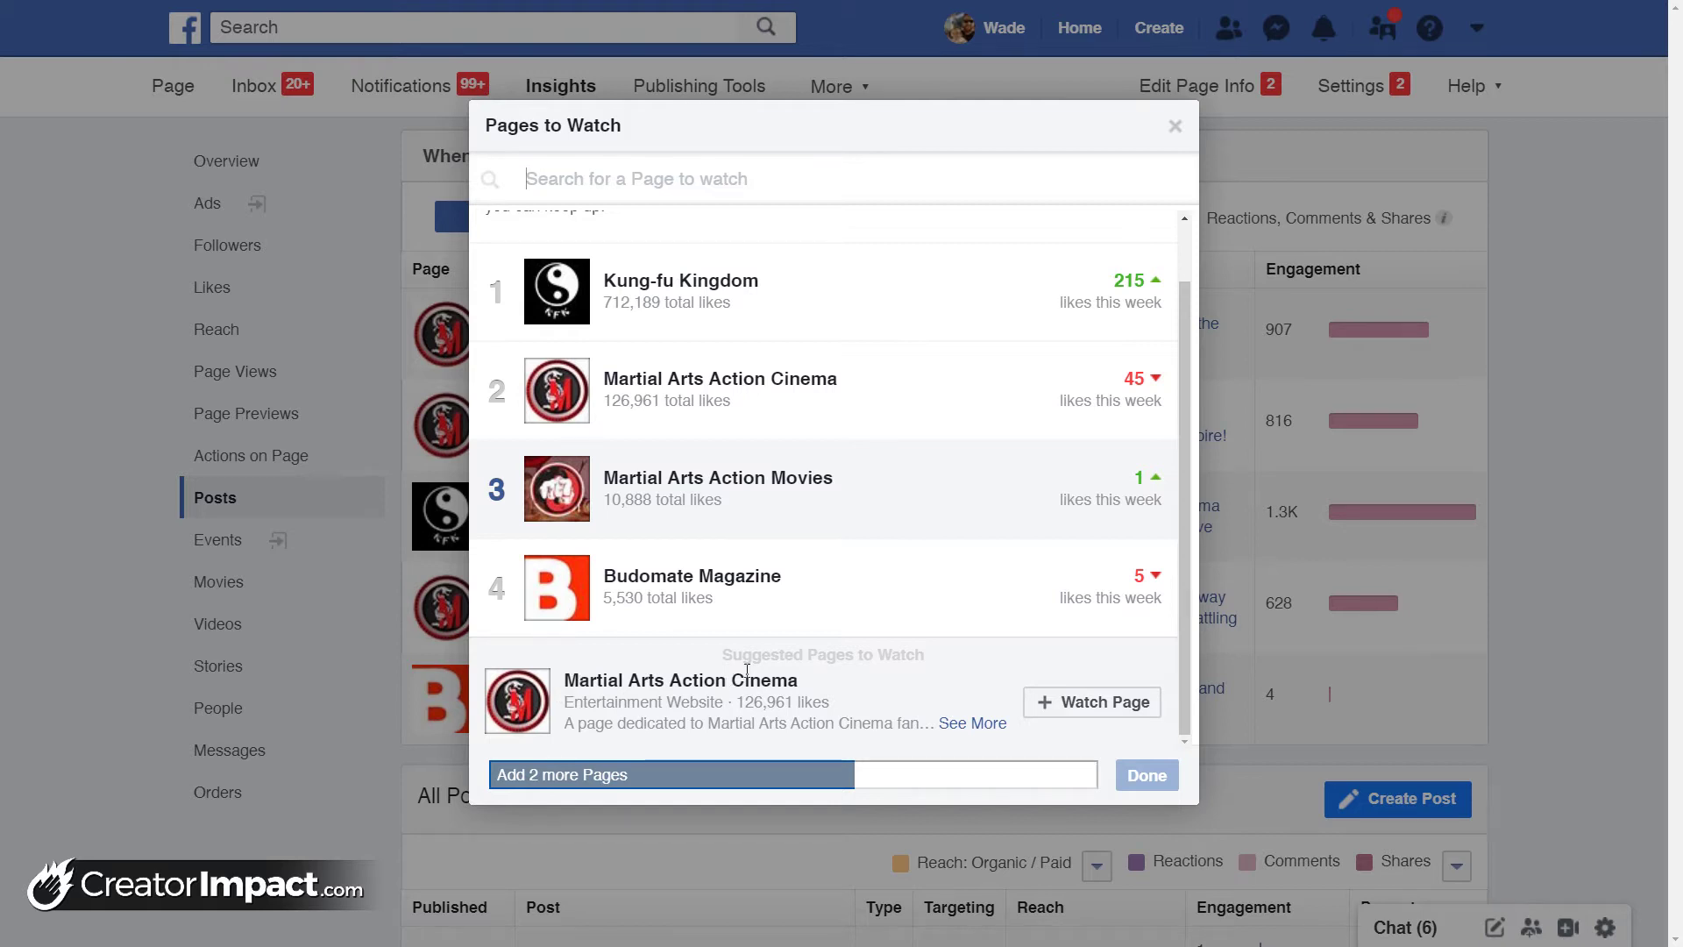
{"action": "left_click", "coordinate": [1118, 702]}
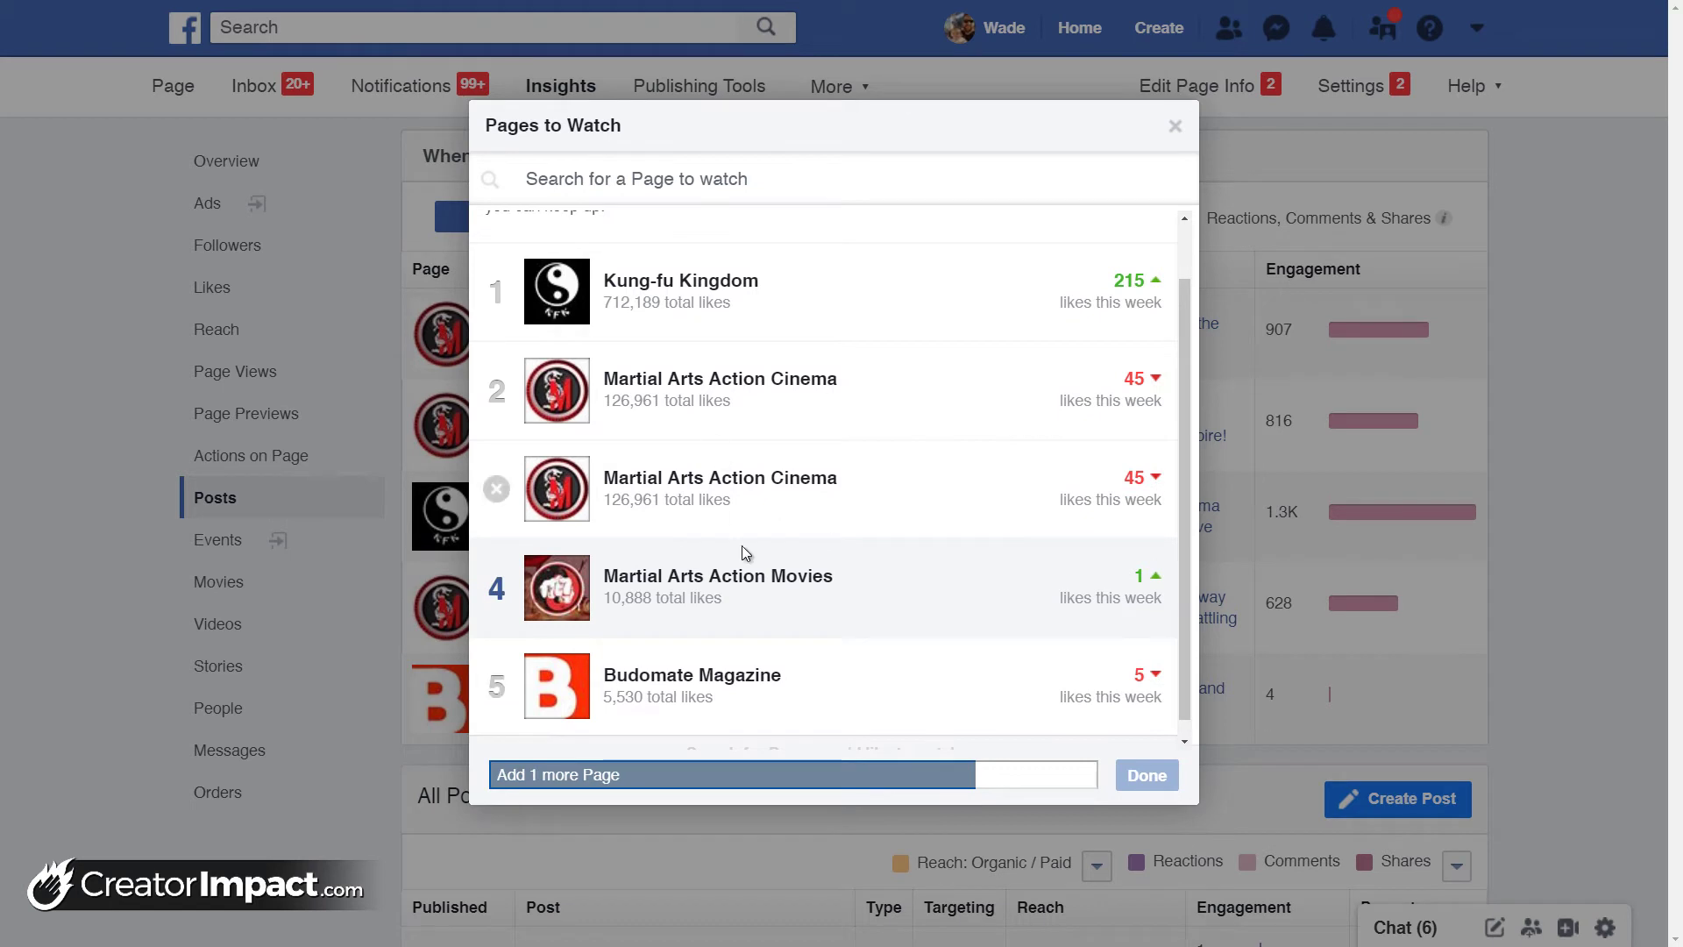
{"action": "left_click", "coordinate": [496, 488]}
Search for scott adkins, add the Scott Adkins page to the Pages to Watch and close the dialog
{"action": "left_click", "coordinate": [656, 181]}
{"action": "type", "text": "scott adkin"}
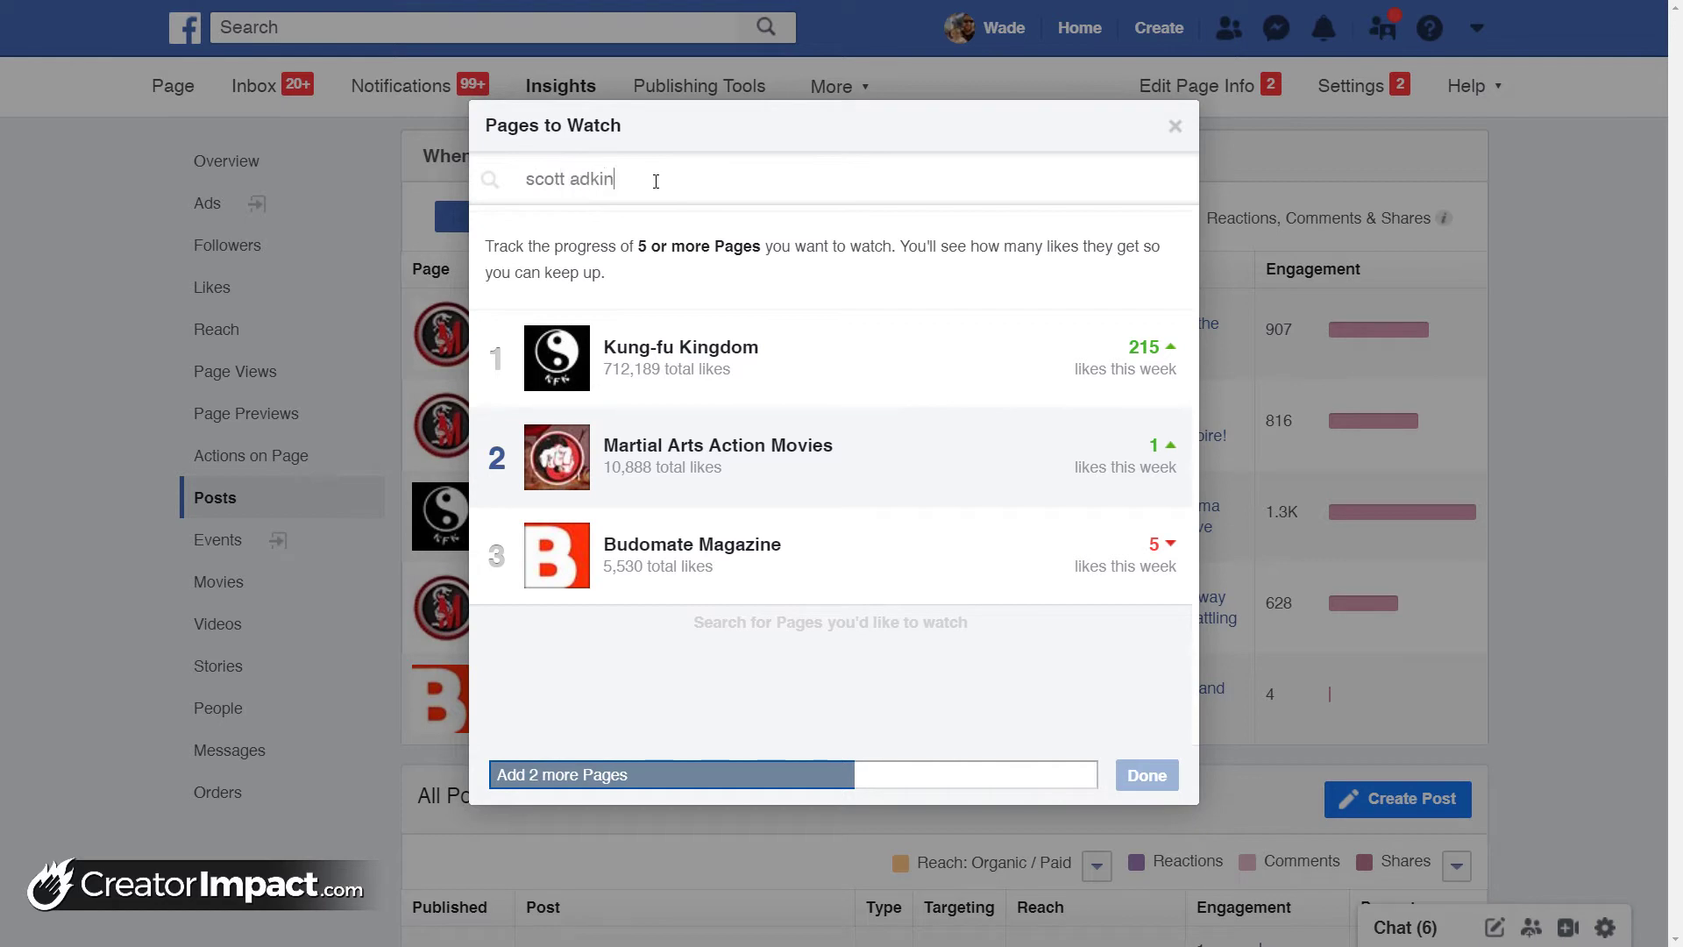
{"action": "type", "text": "s"}
{"action": "left_click", "coordinate": [1079, 262]}
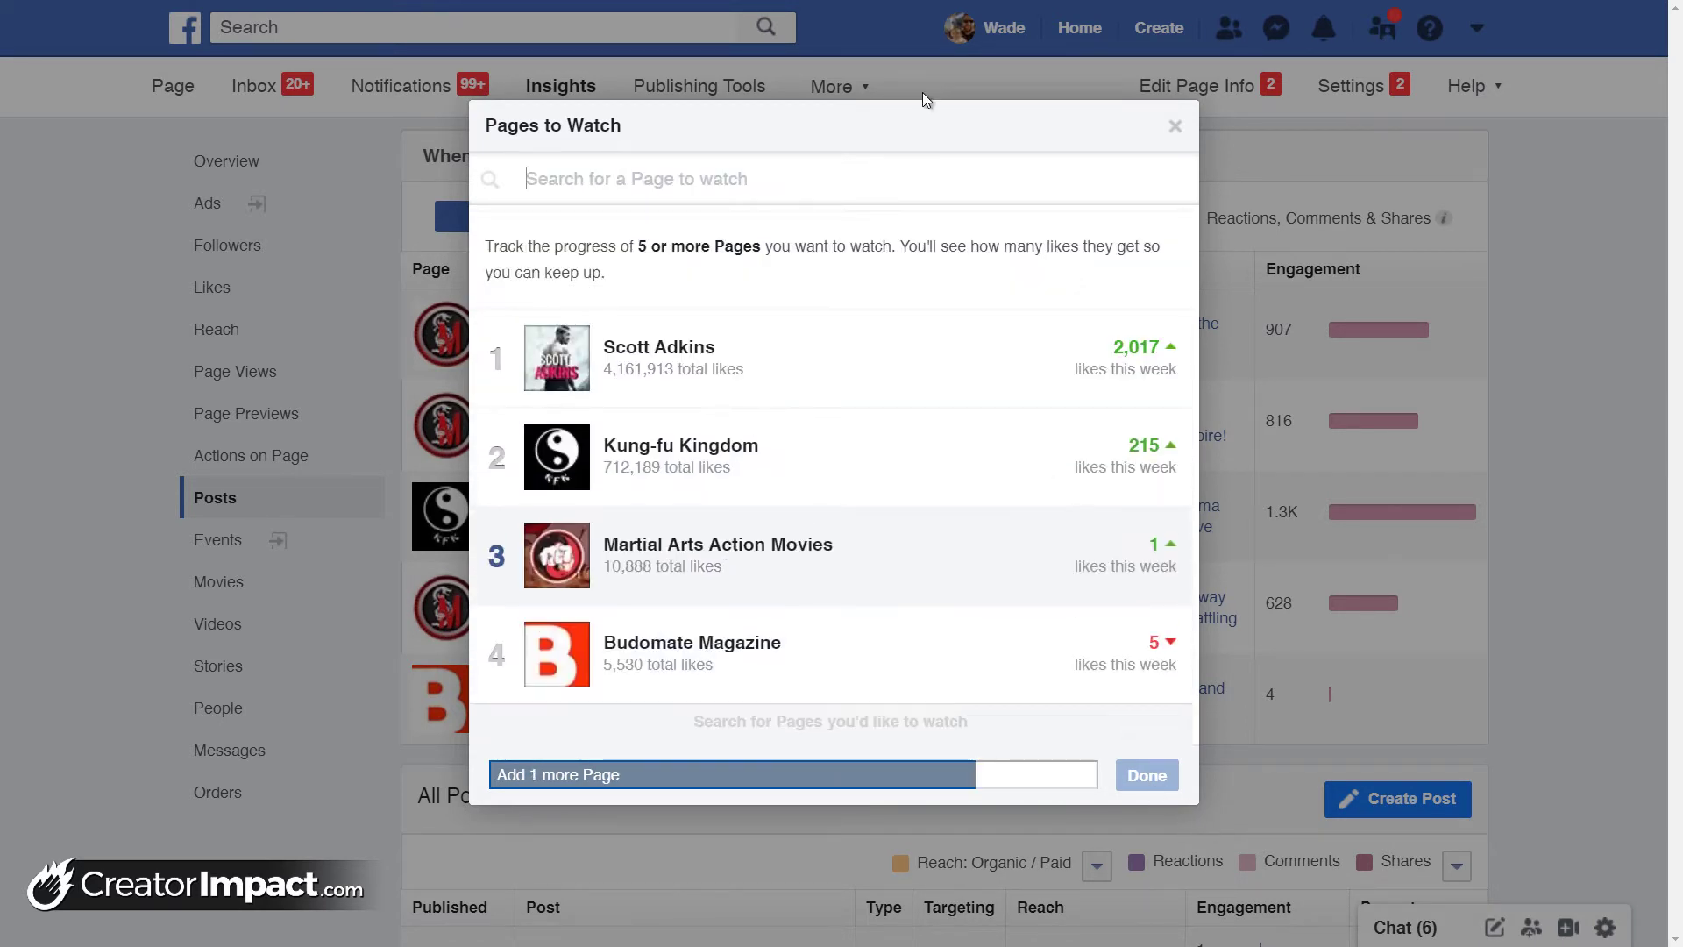
{"action": "left_click", "coordinate": [1176, 126]}
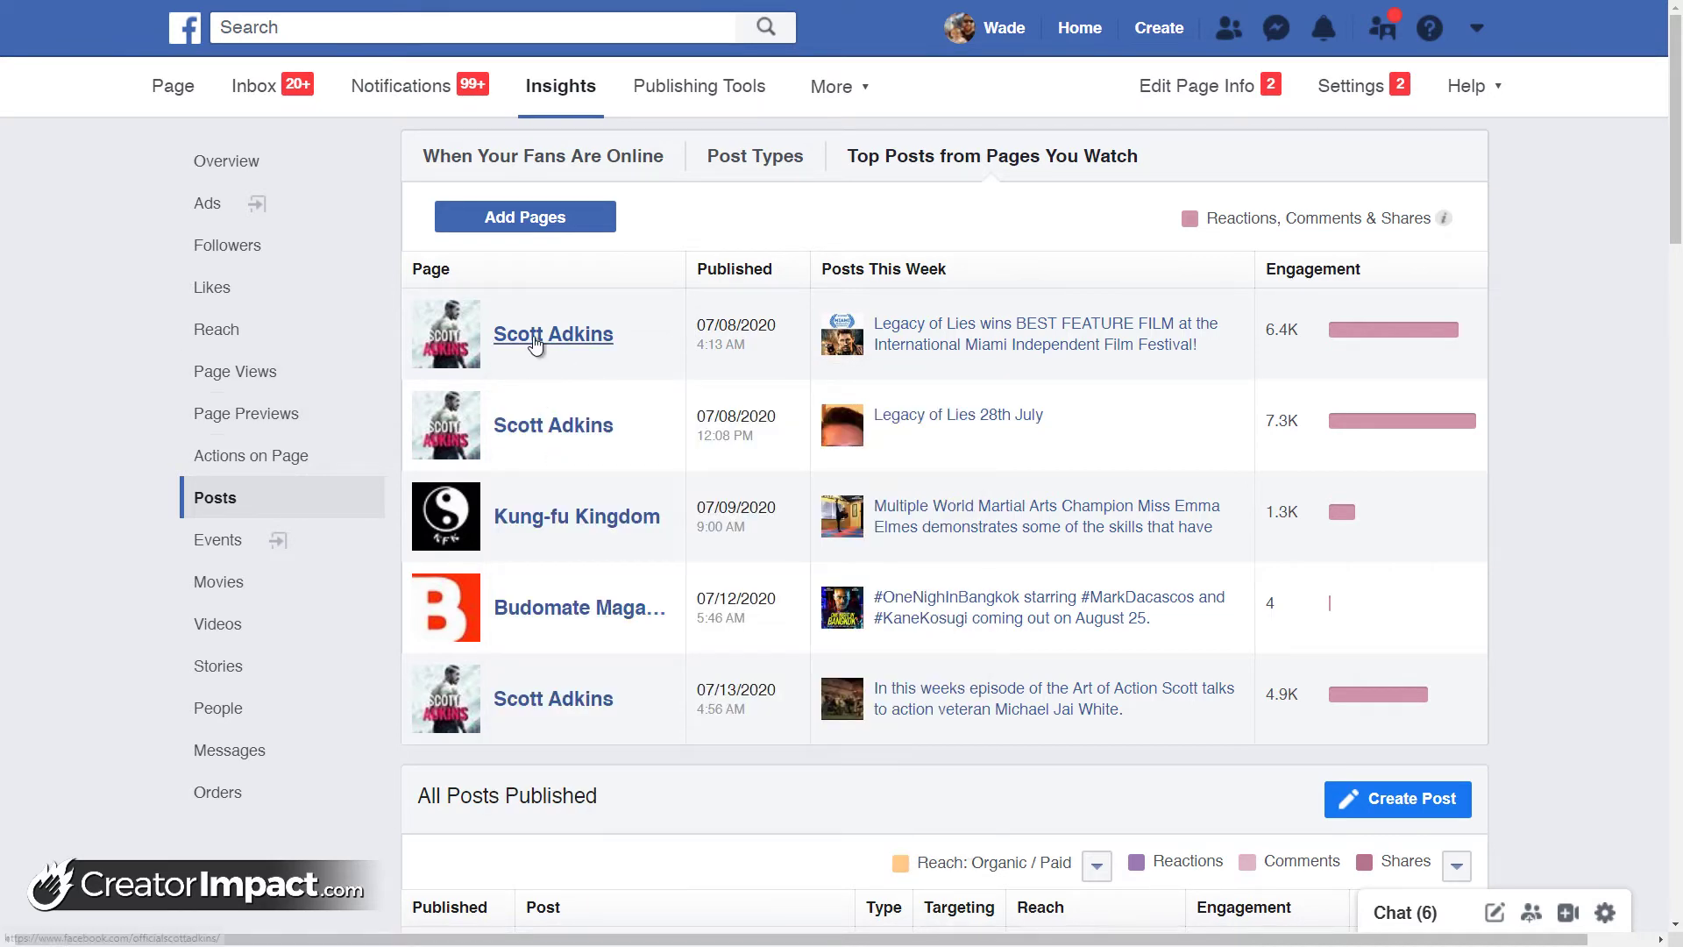
Examine the engagement of the watched pages' top posts this week alongside the page's own published posts
{"action": "mouse_move", "coordinate": [536, 338]}
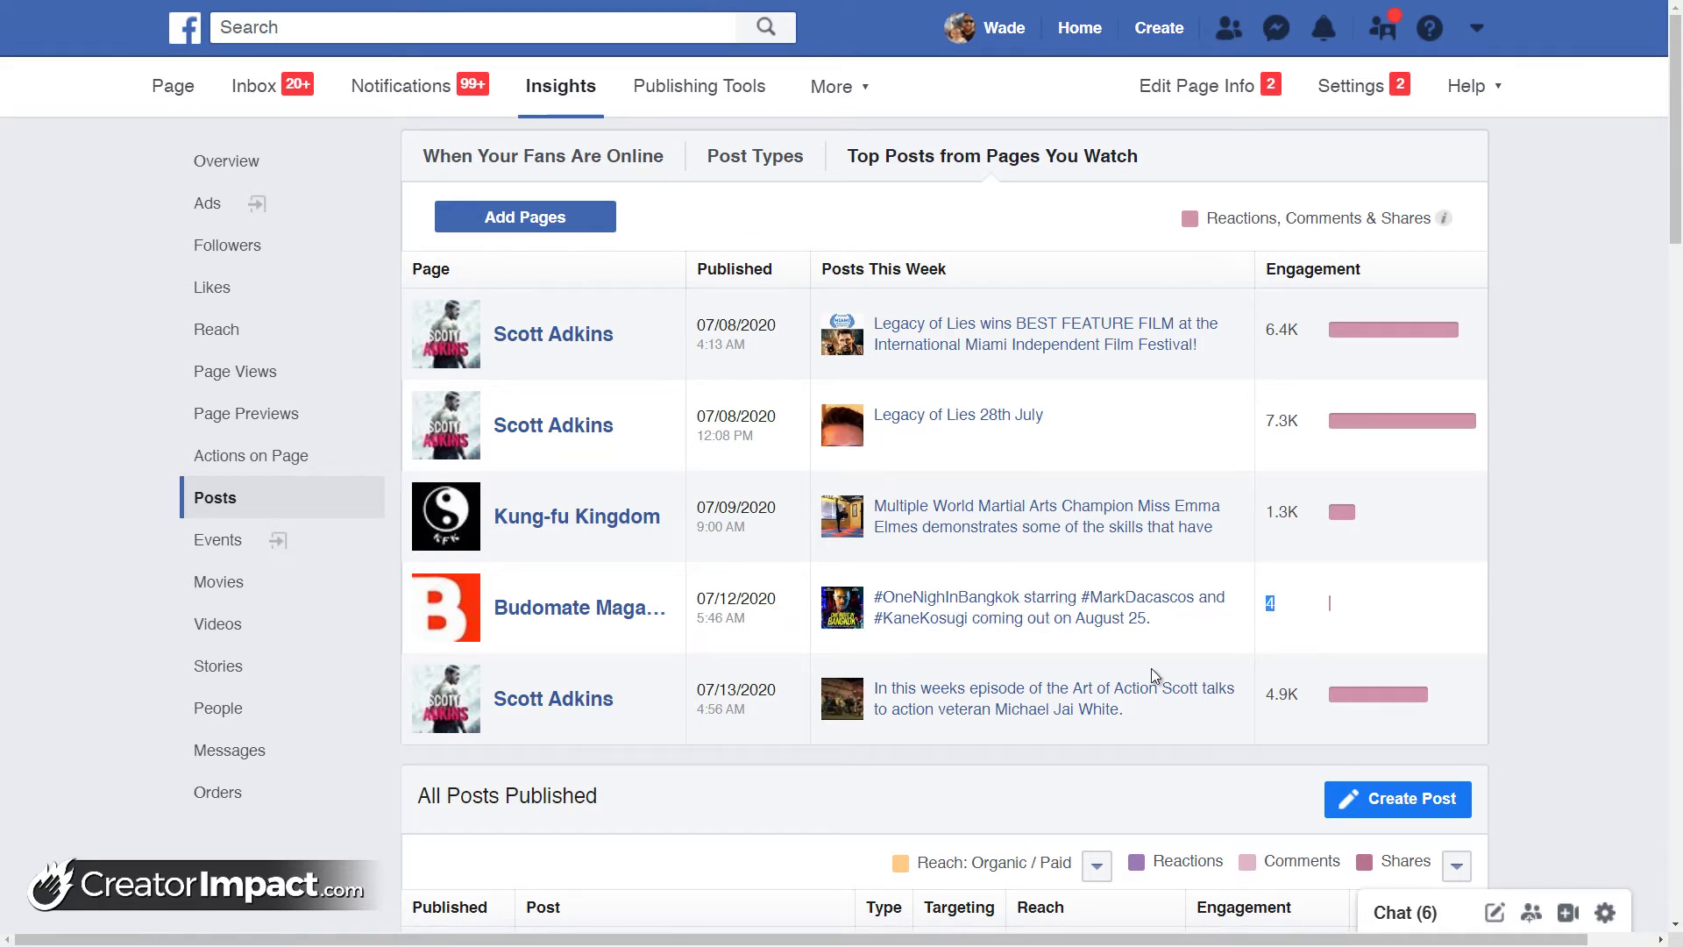
{"action": "scroll", "coordinate": [630, 612], "scroll_direction": "down", "scroll_amount": 3}
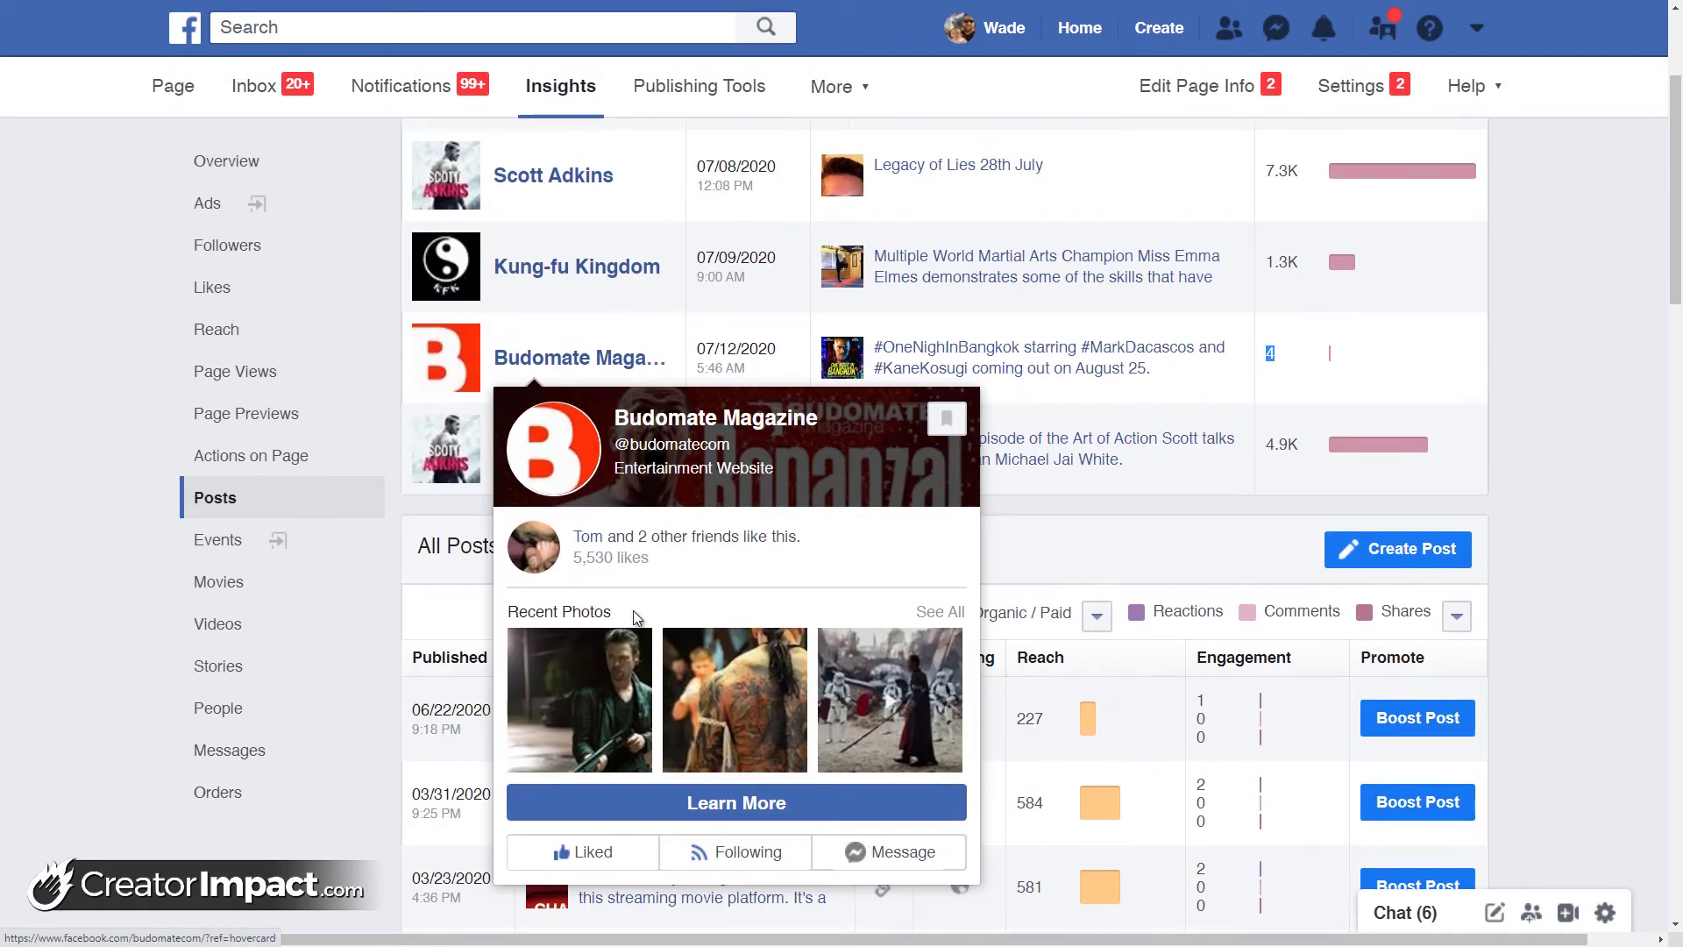
{"action": "scroll", "coordinate": [908, 628], "scroll_direction": "down", "scroll_amount": 3}
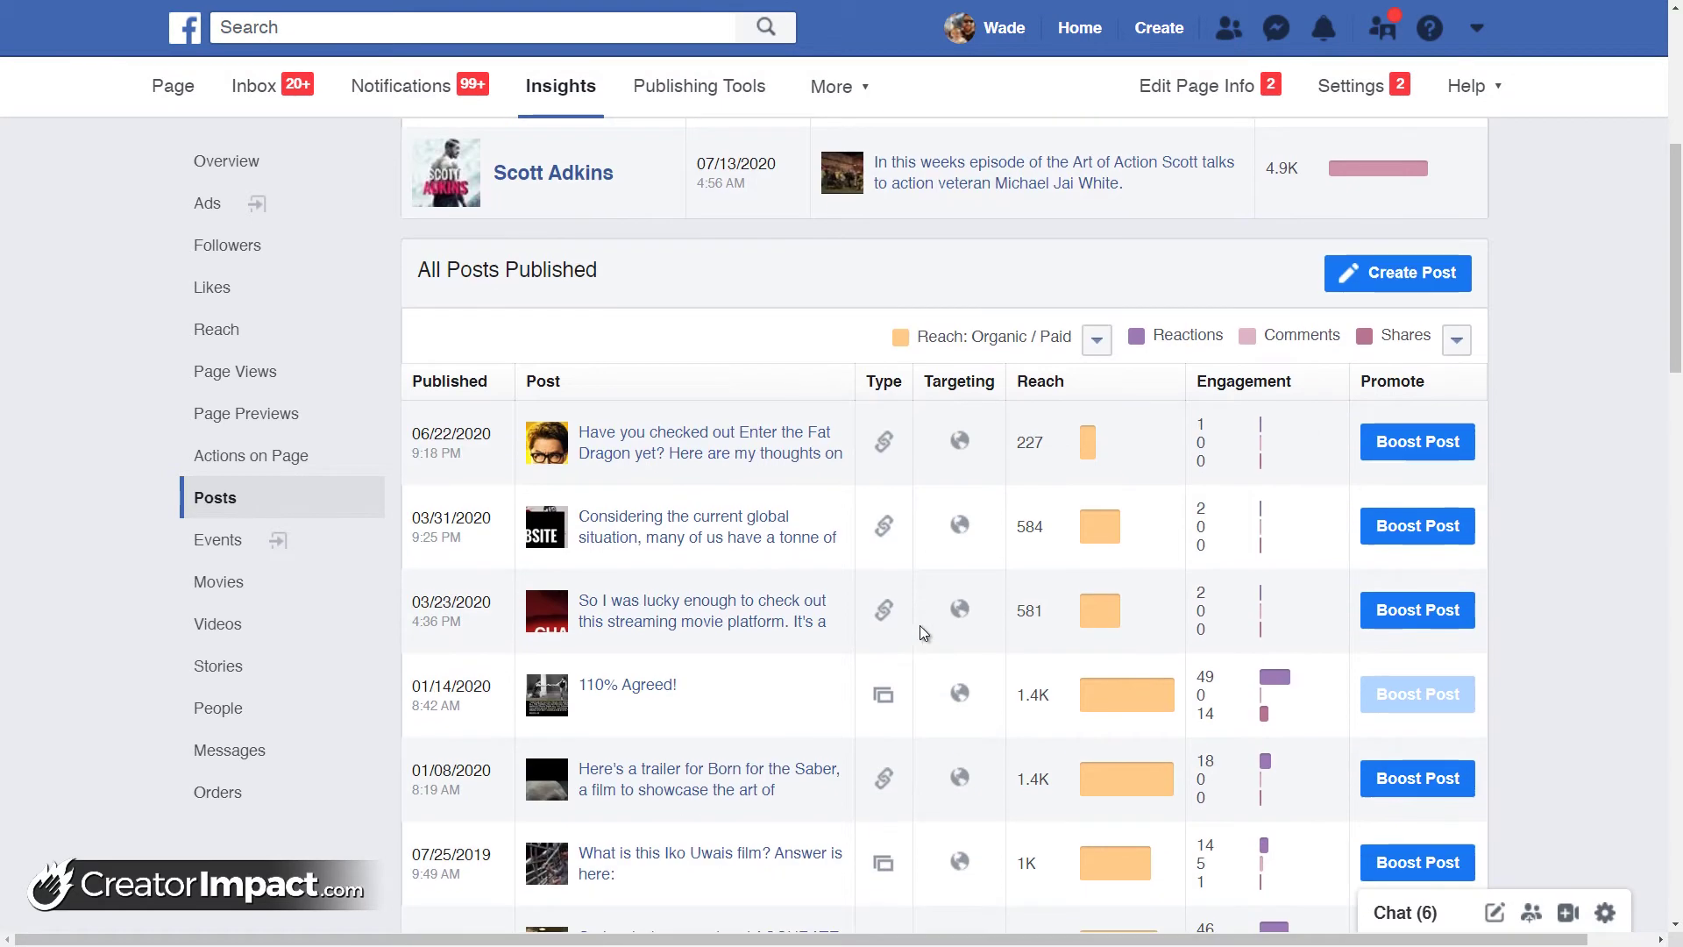
{"action": "scroll", "coordinate": [918, 624], "scroll_direction": "down", "scroll_amount": 4}
{"action": "scroll", "coordinate": [1177, 913], "scroll_direction": "up", "scroll_amount": 10}
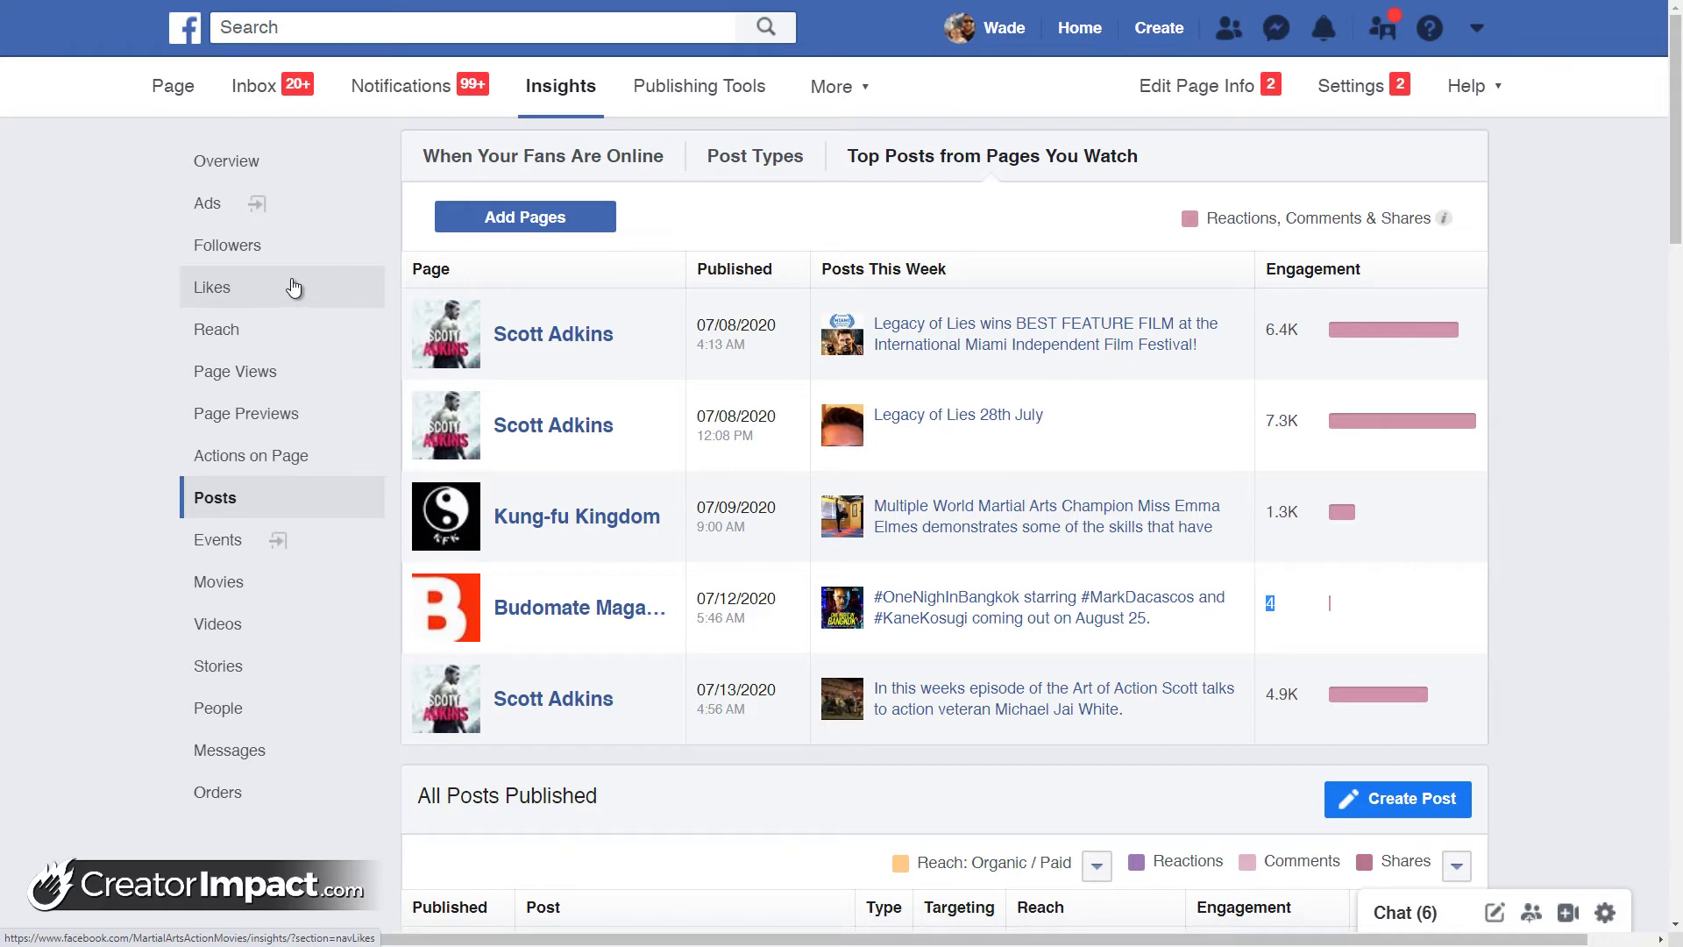
Open the People insights and examine the fans' split between women and men and their age groups
{"action": "left_click", "coordinate": [231, 715]}
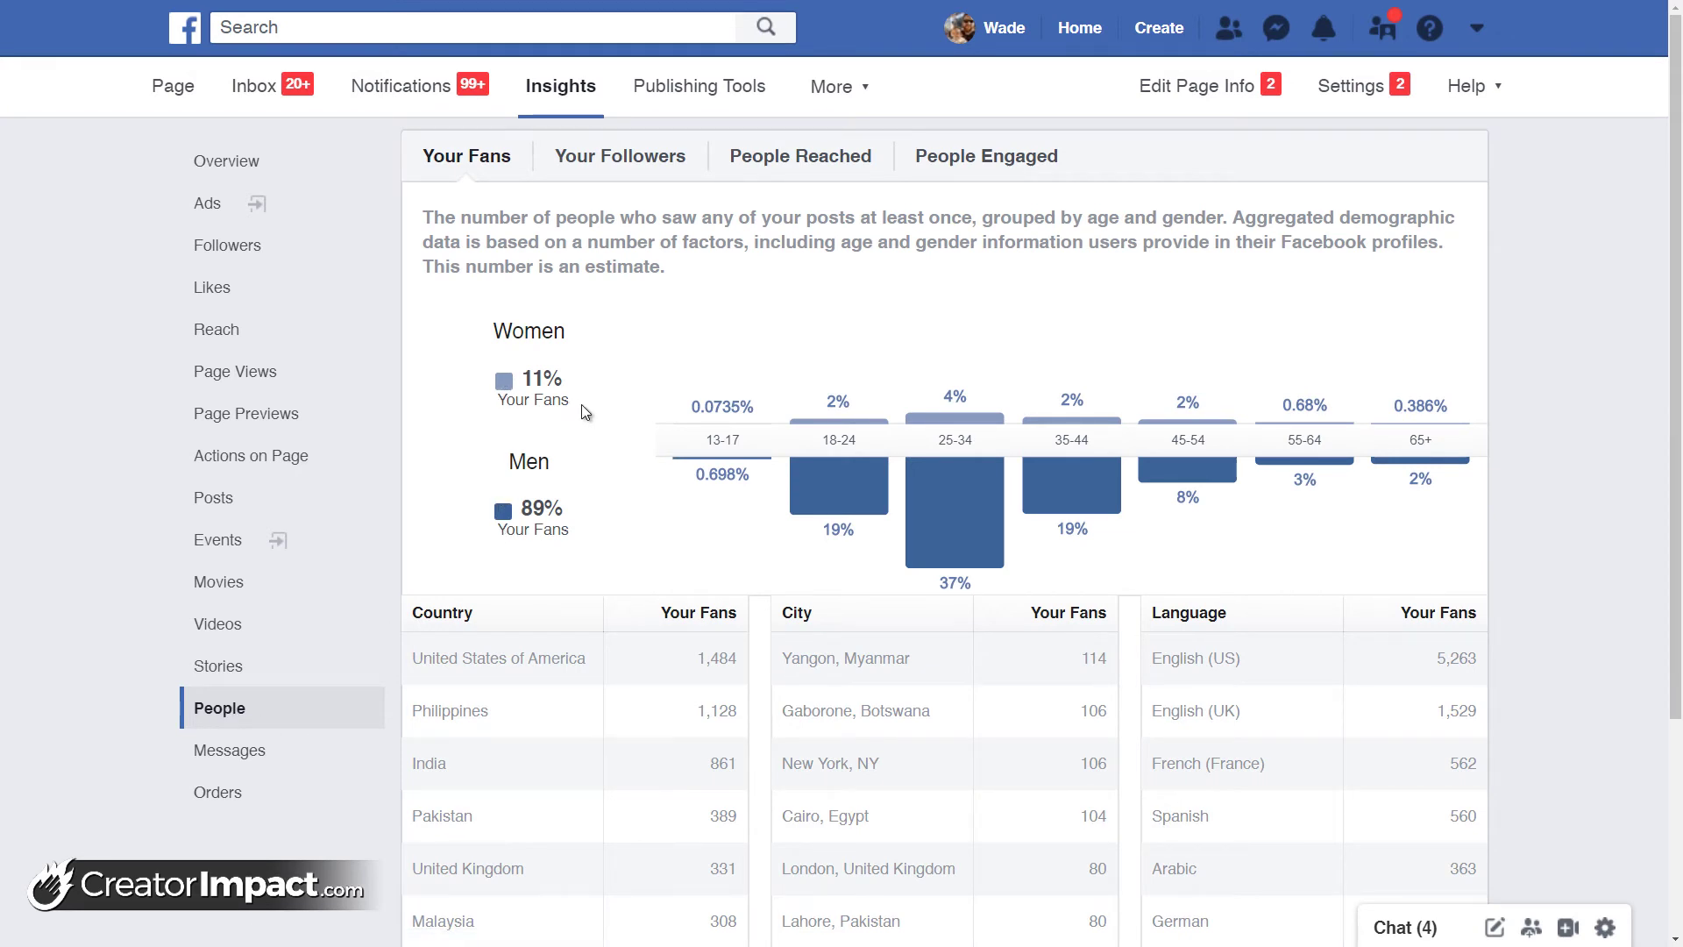
{"action": "left_click_drag", "start_coordinate": [523, 378], "coordinate": [550, 375]}
{"action": "left_click_drag", "start_coordinate": [524, 505], "coordinate": [559, 510]}
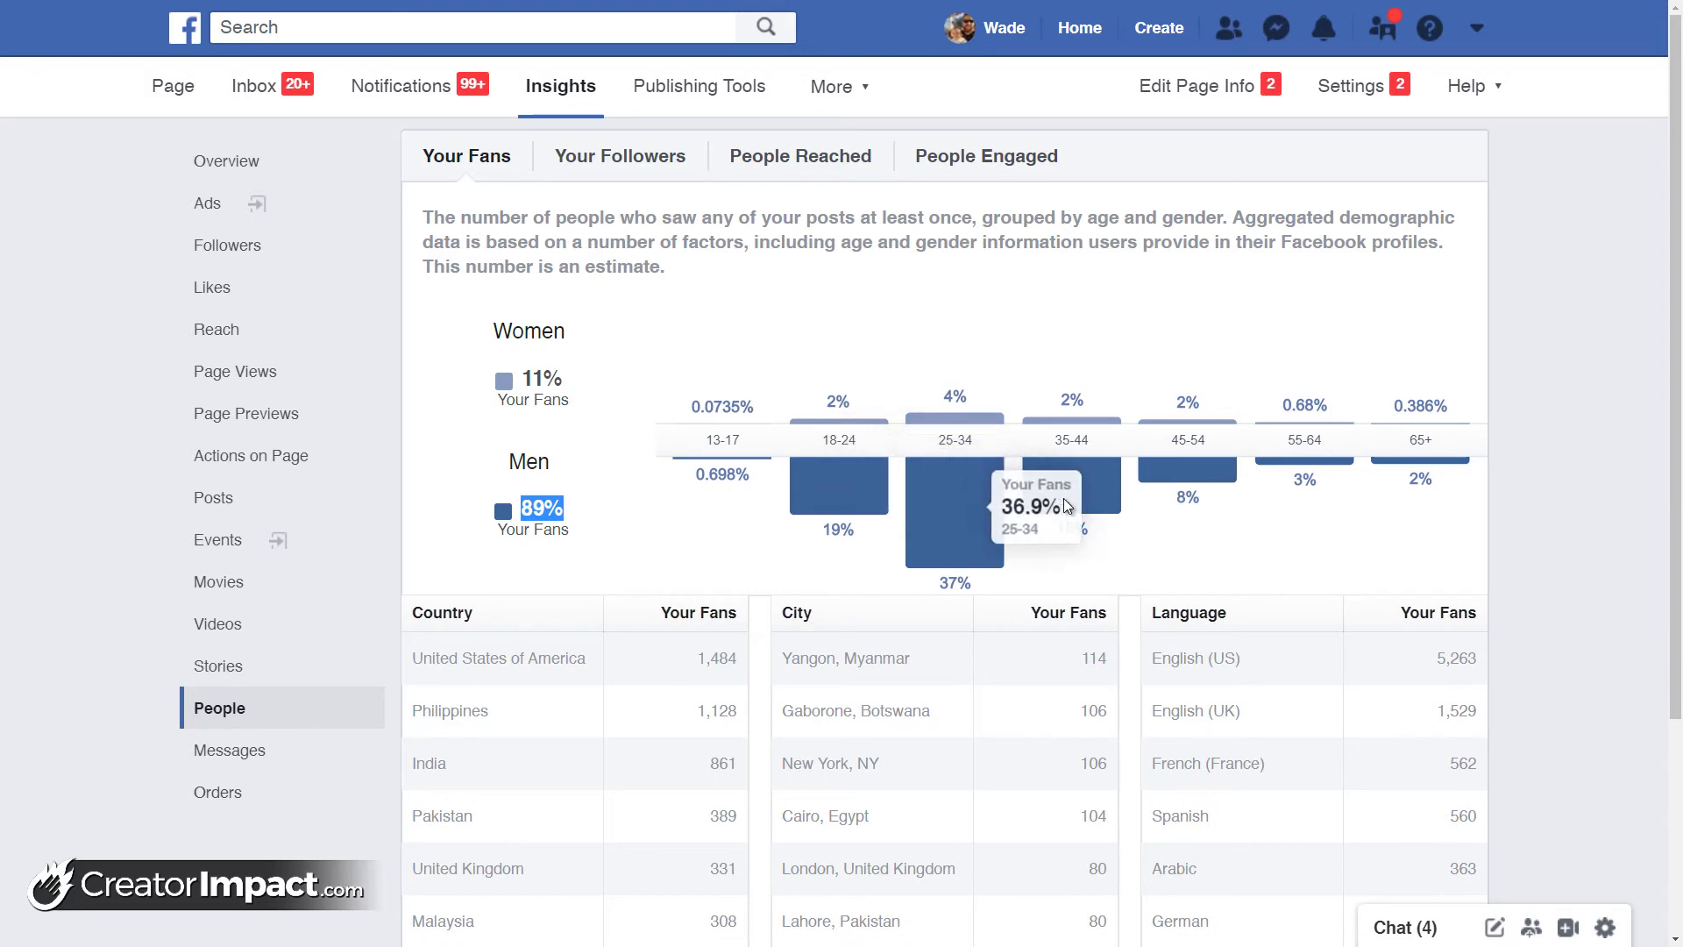
Compare the shares of male and female fans across the age groups in the Your Fans chart
{"action": "mouse_move", "coordinate": [1073, 545]}
{"action": "mouse_move", "coordinate": [945, 514]}
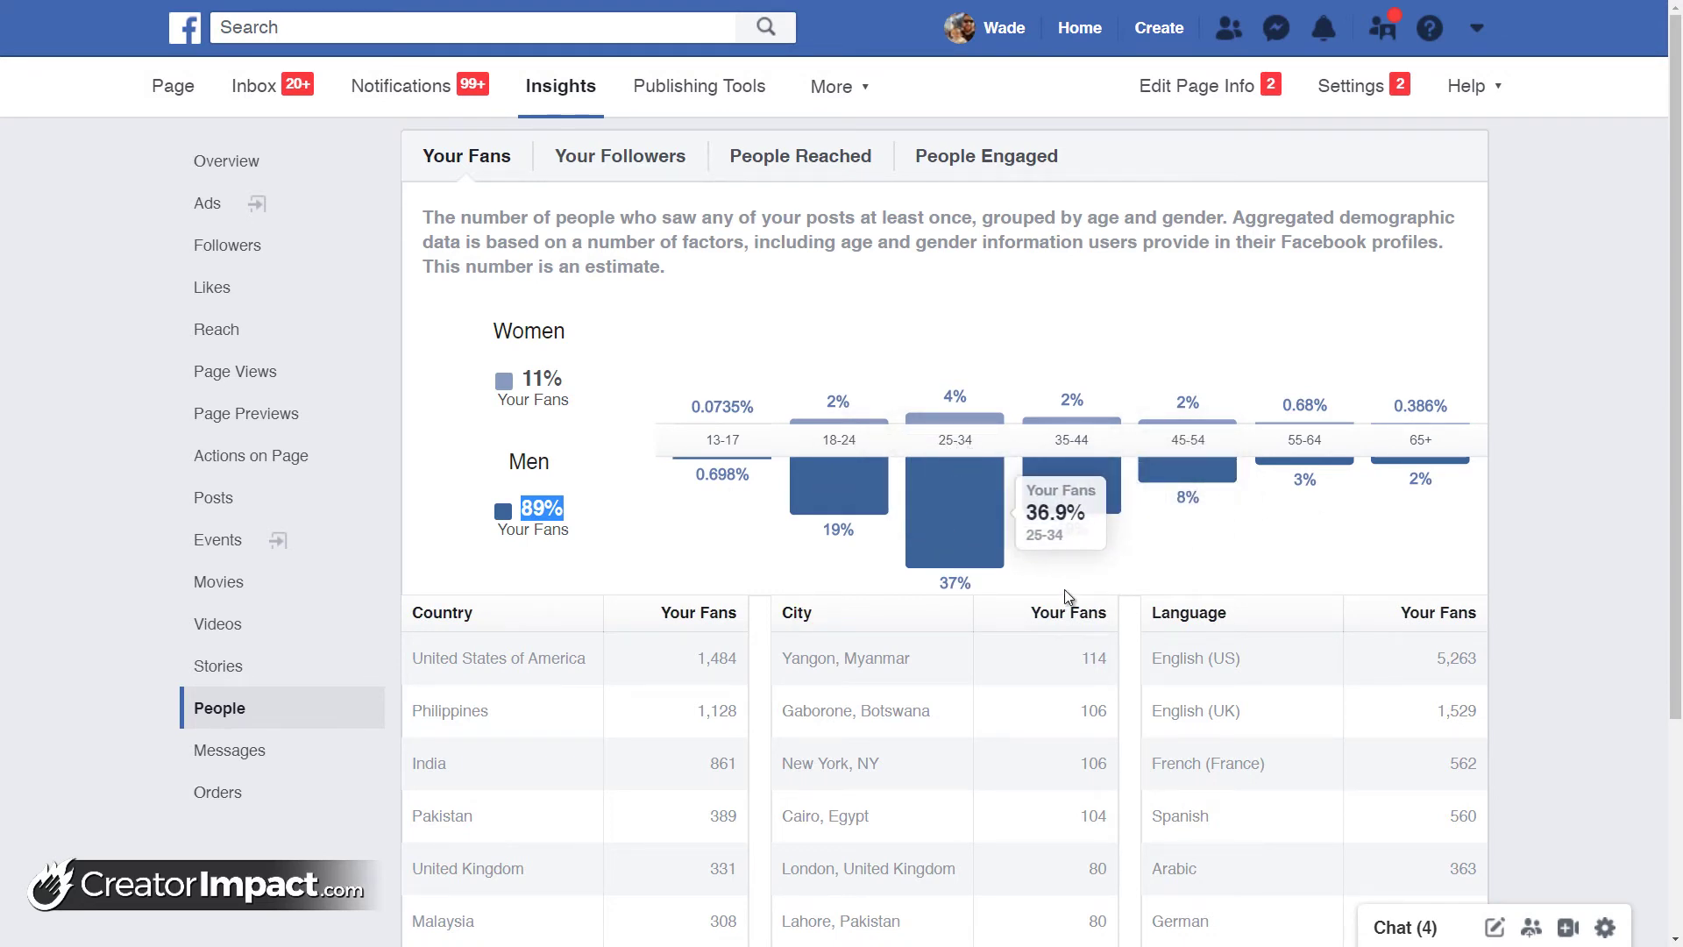
{"action": "mouse_move", "coordinate": [1459, 526]}
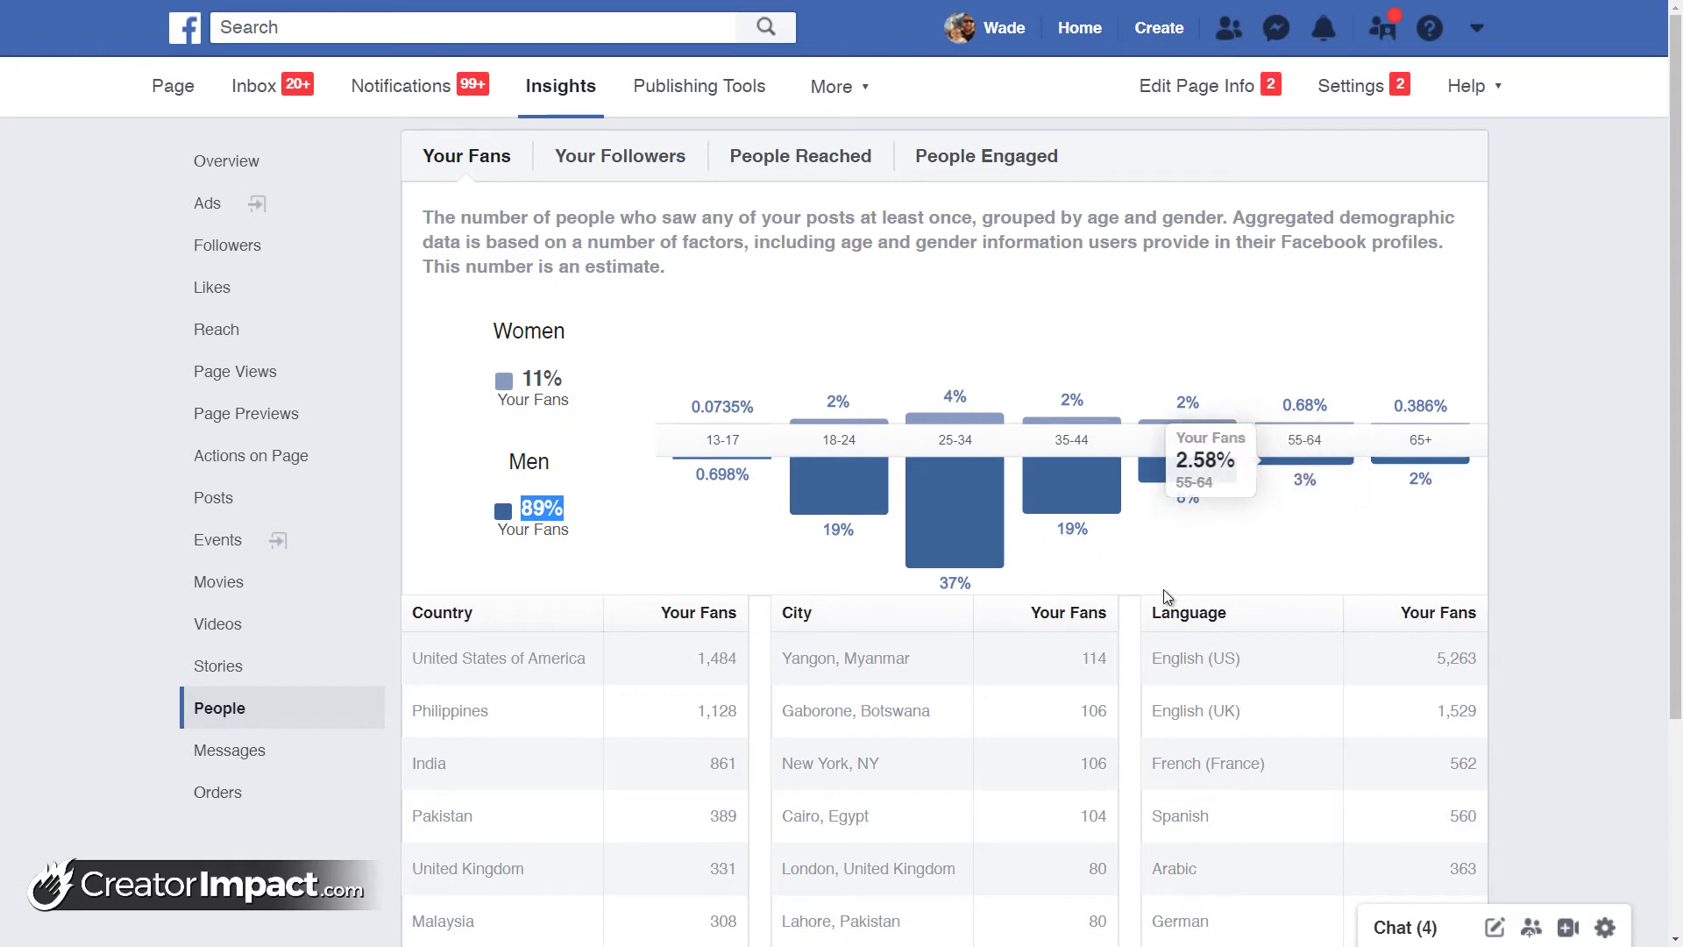
{"action": "mouse_move", "coordinate": [936, 480]}
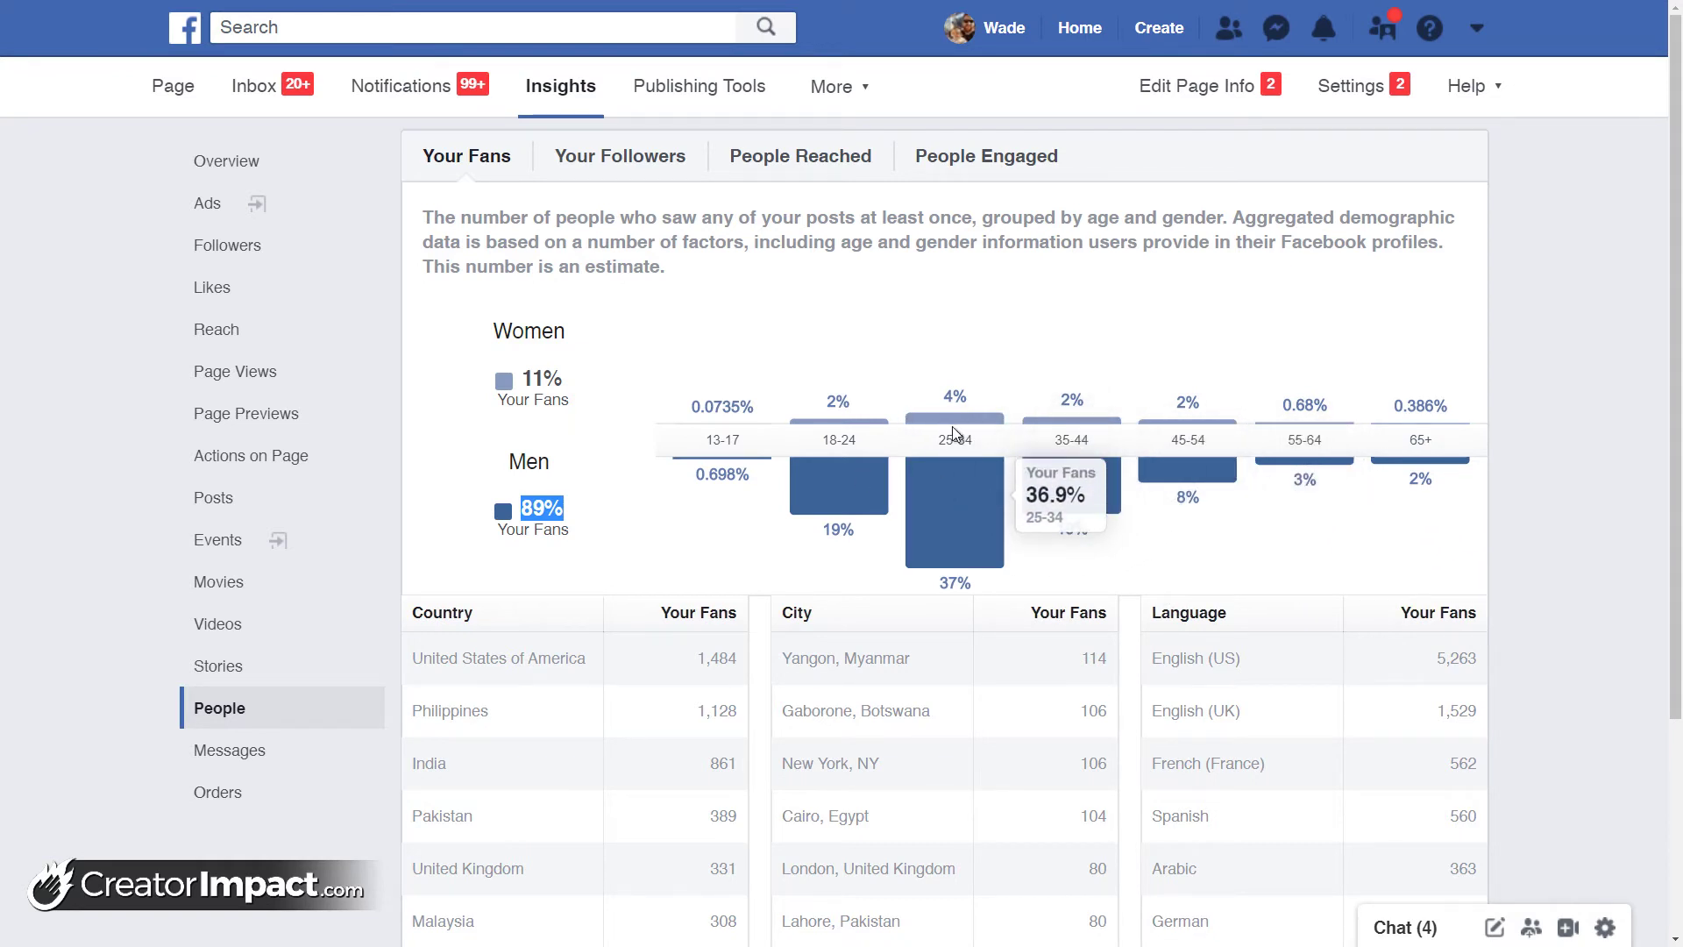
{"action": "mouse_move", "coordinate": [772, 388]}
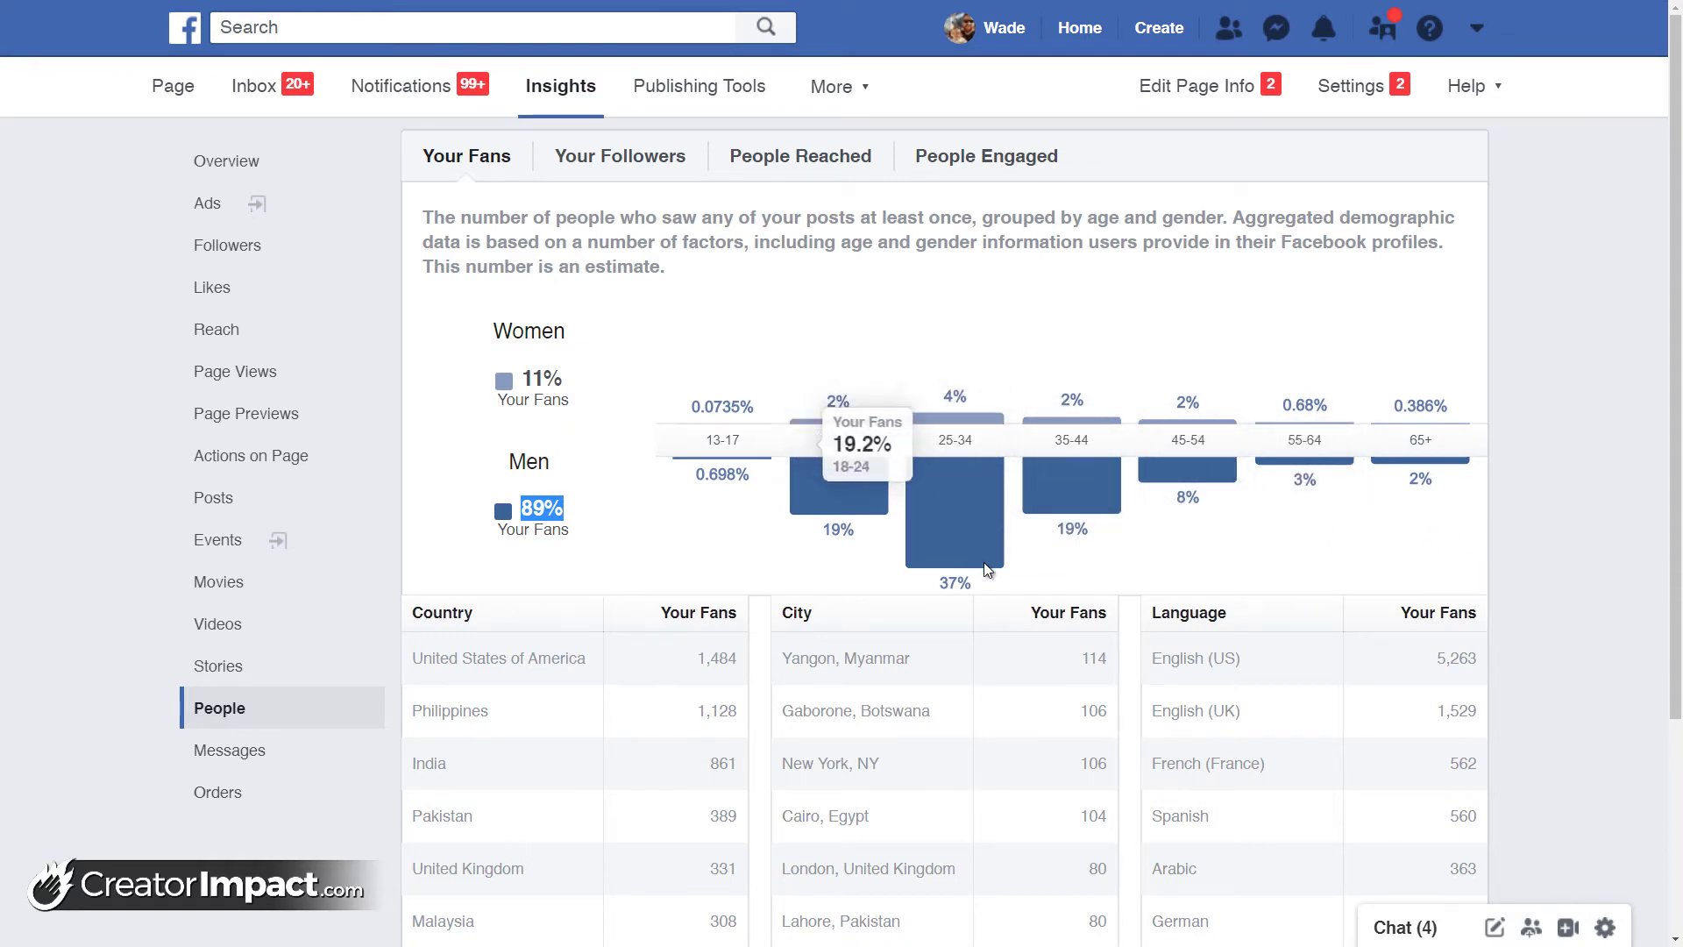
{"action": "mouse_move", "coordinate": [868, 448]}
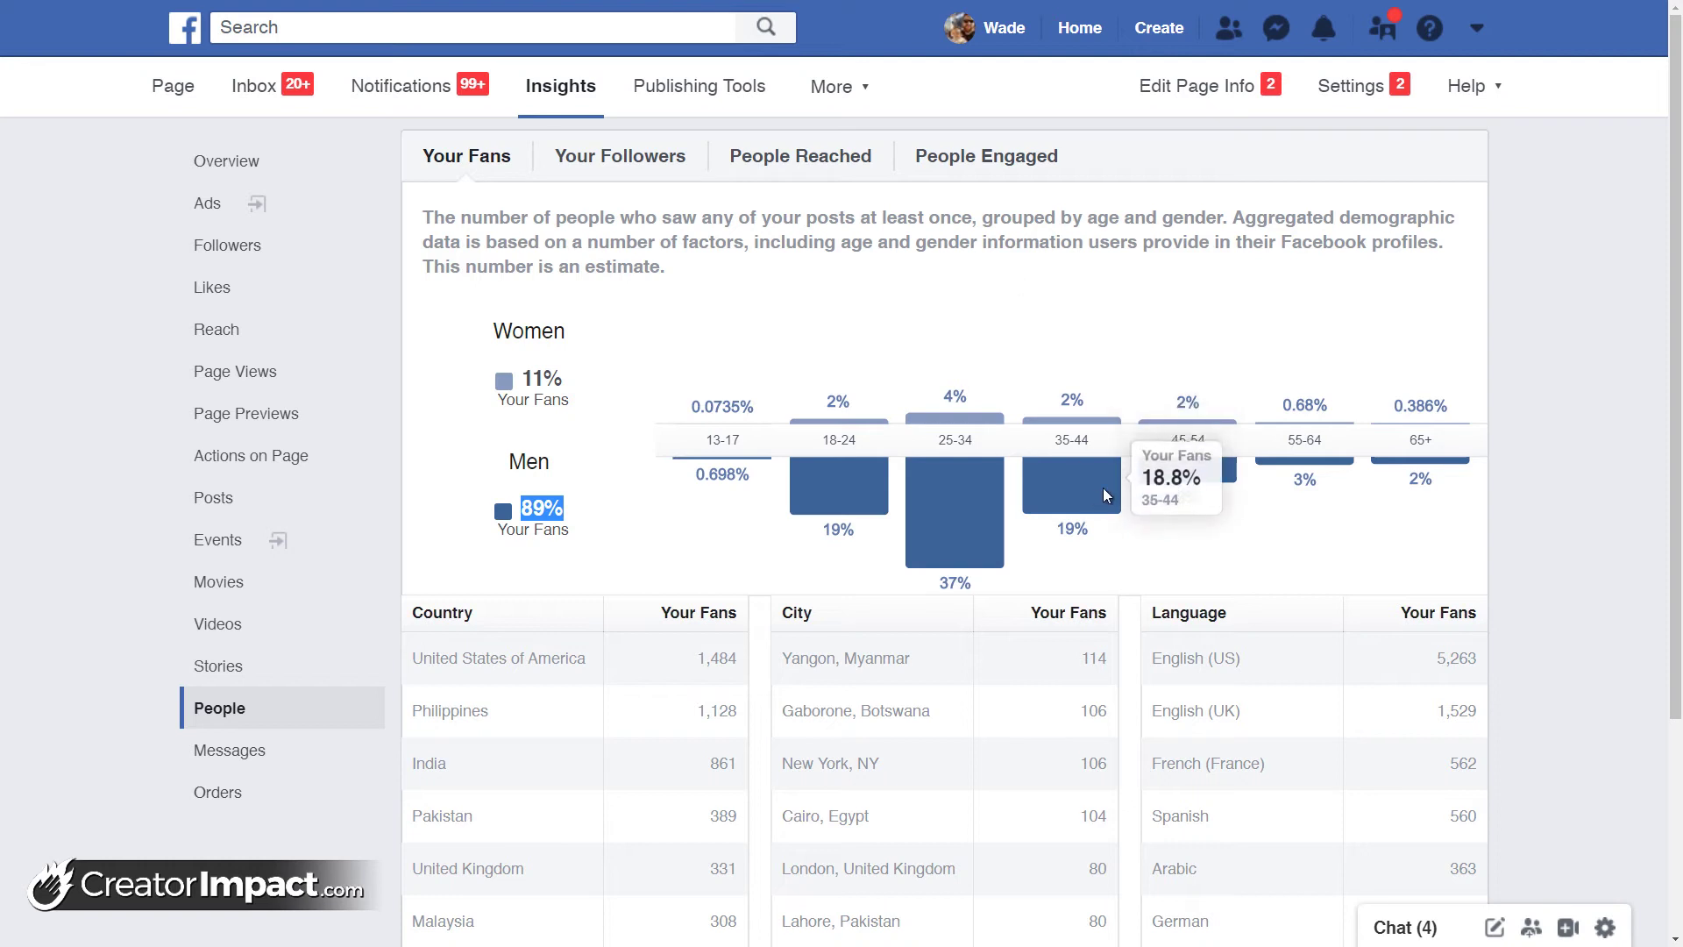
{"action": "mouse_move", "coordinate": [1024, 404]}
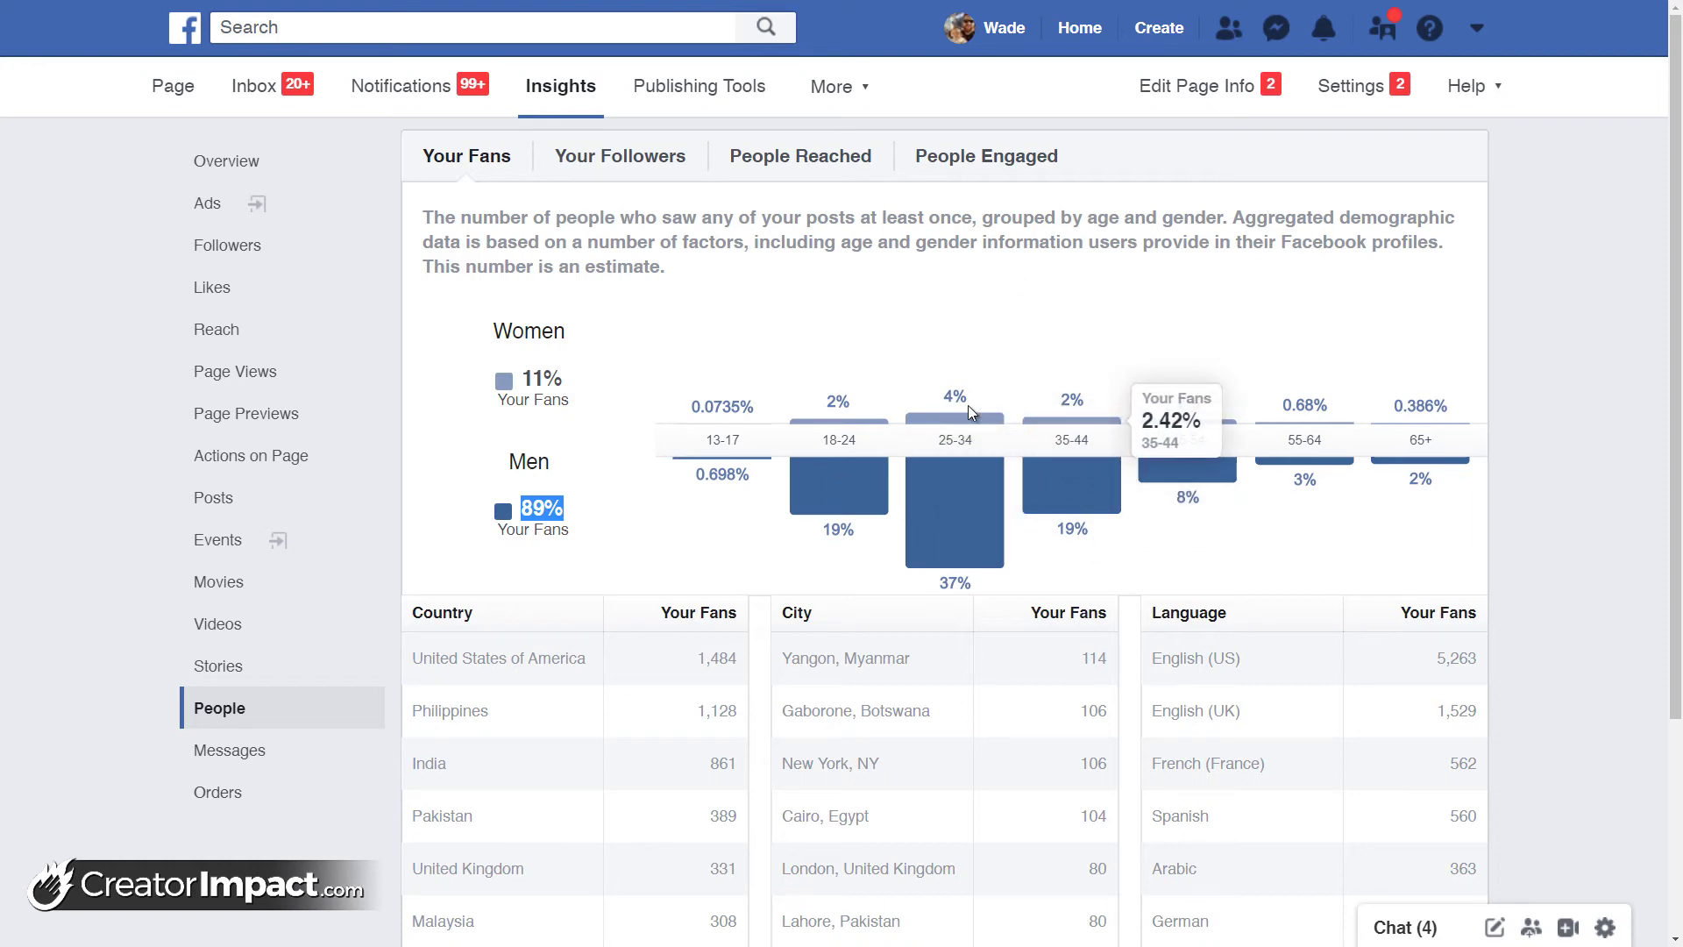
{"action": "mouse_move", "coordinate": [947, 407]}
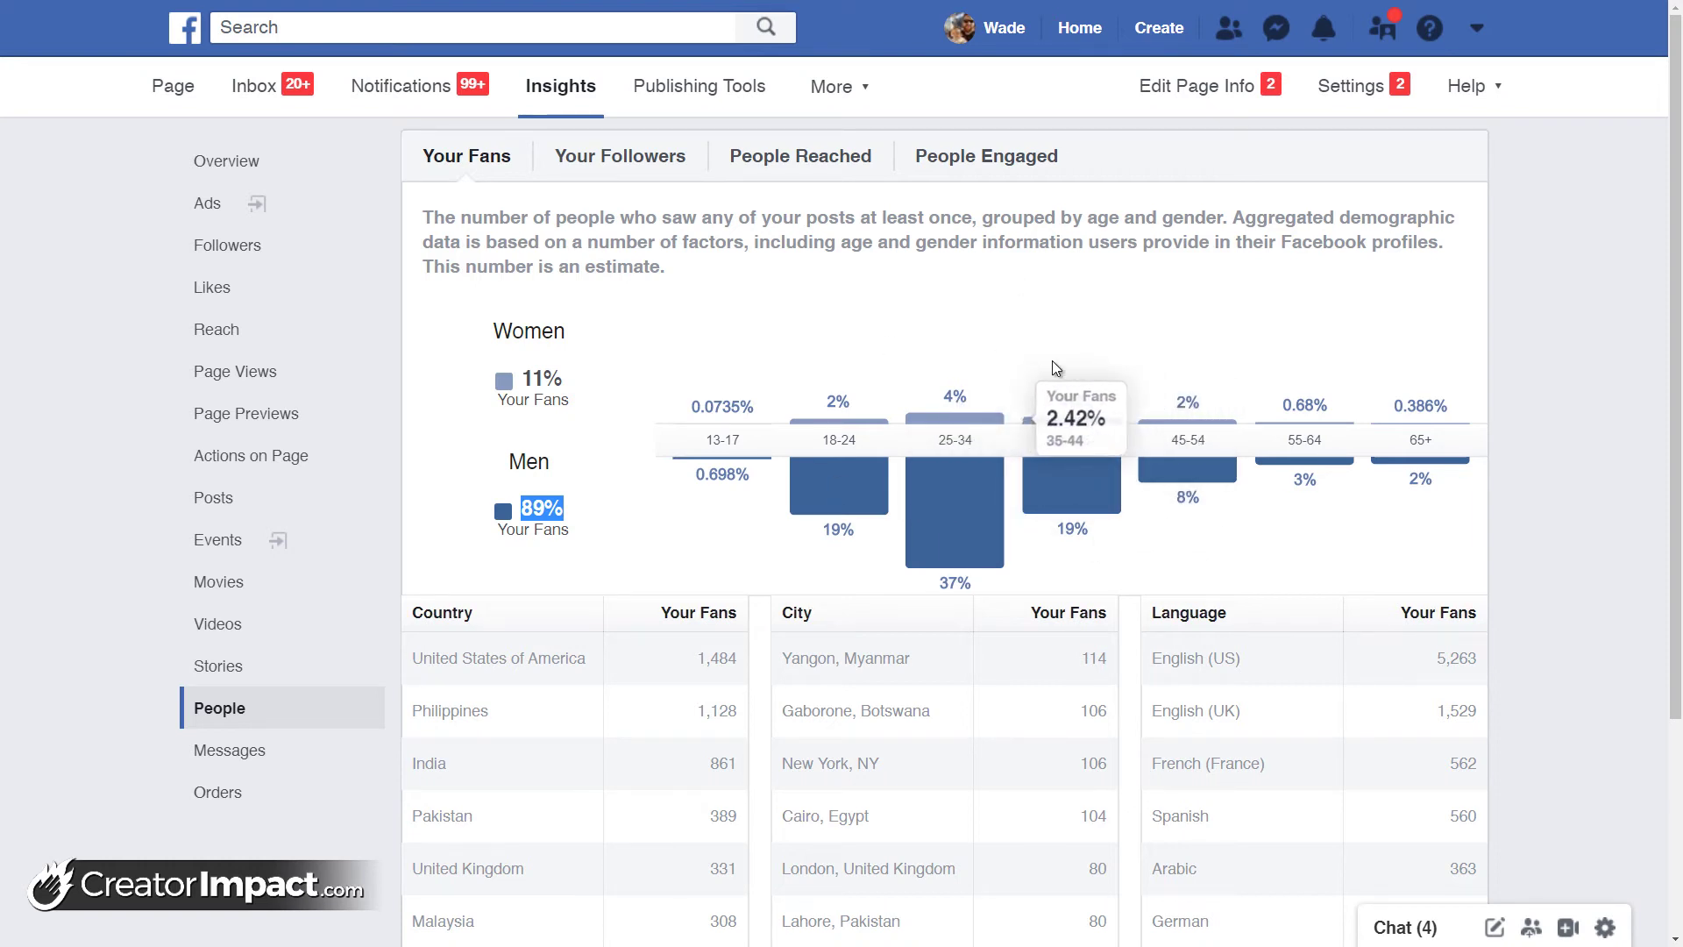
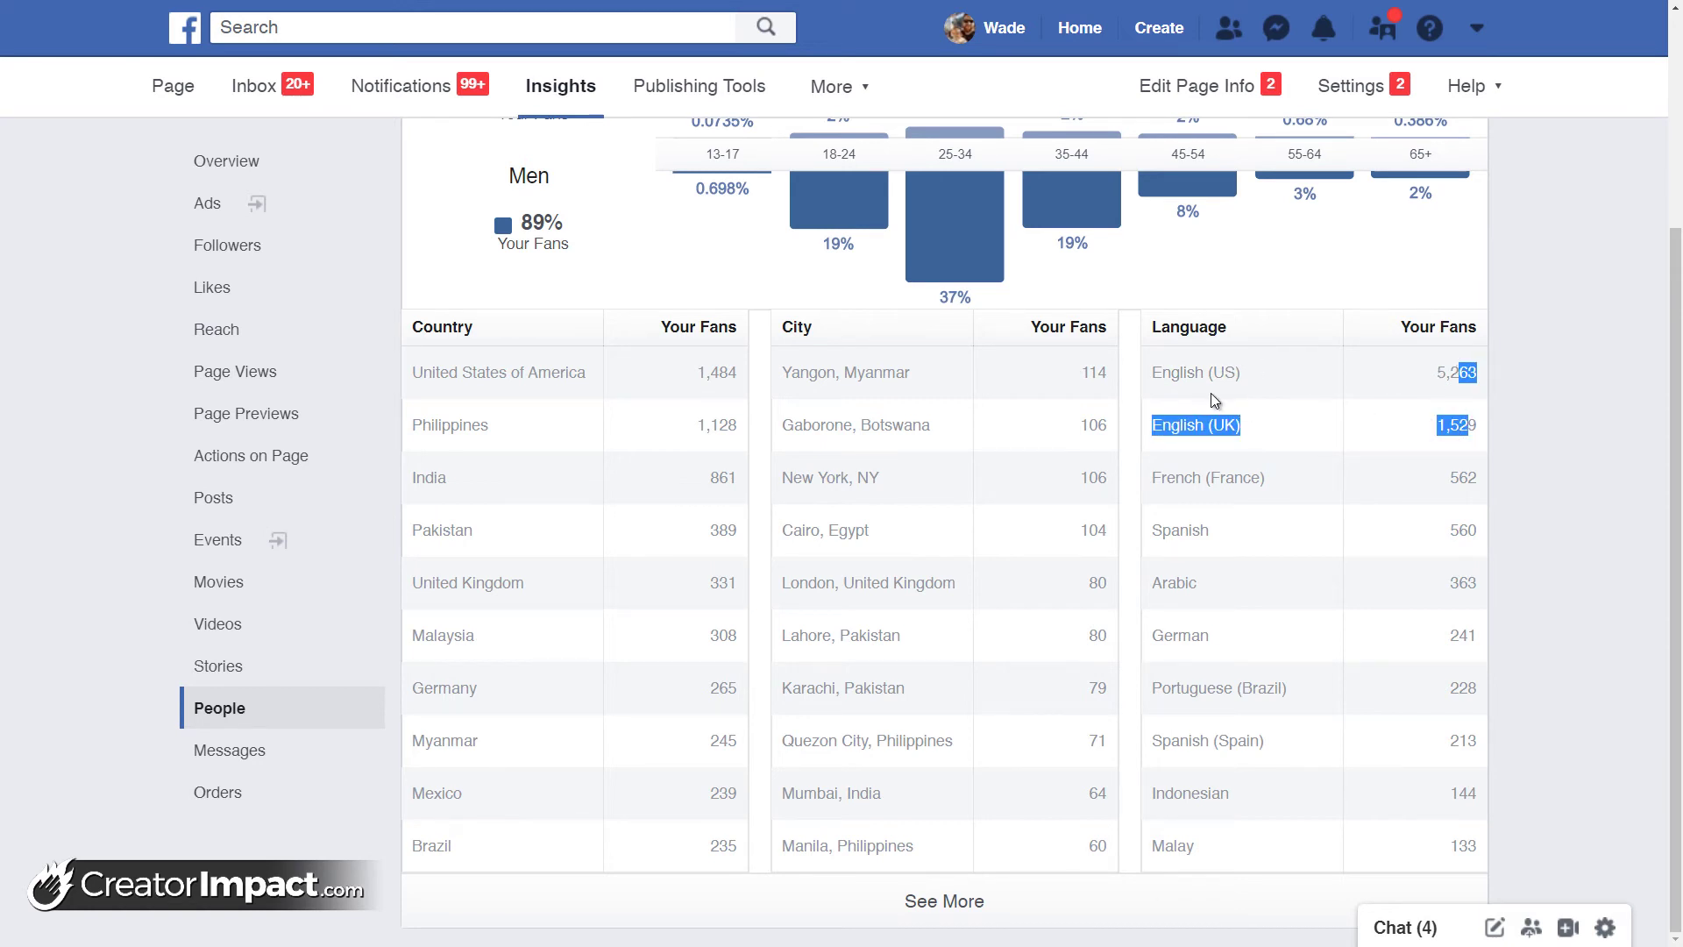
Examine the fans' languages, comparing English (US) and English (UK) with French and Spanish, and look at the top city
{"action": "left_click_drag", "start_coordinate": [1470, 476], "coordinate": [1472, 526]}
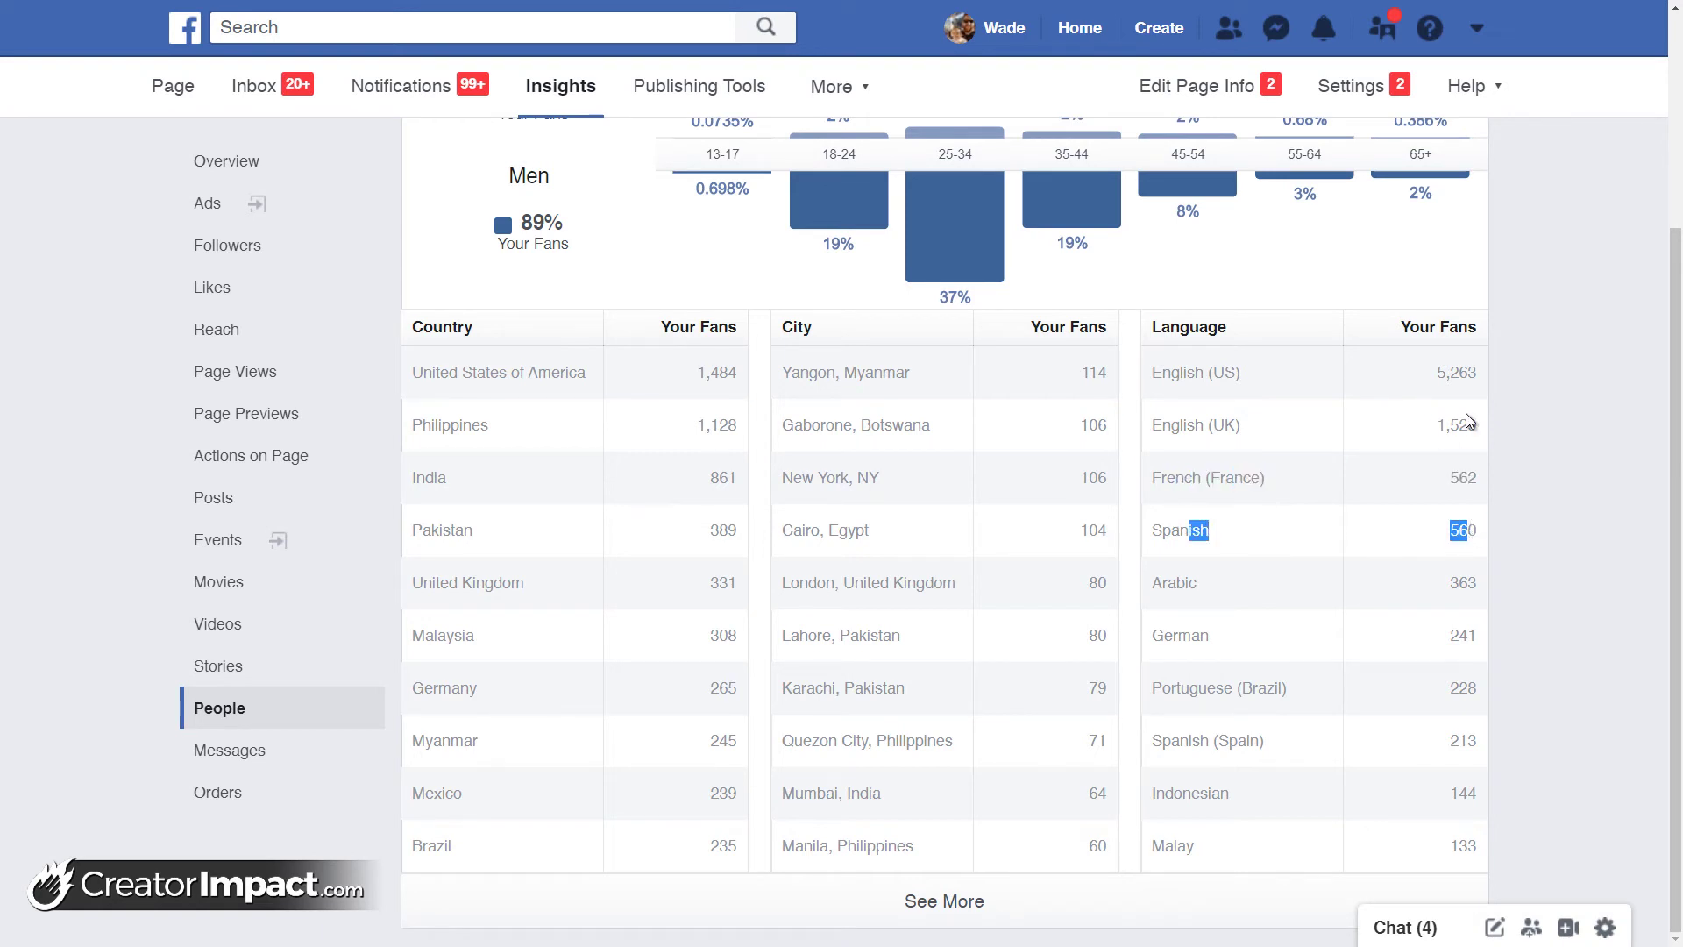
{"action": "left_click_drag", "start_coordinate": [1469, 424], "coordinate": [1173, 359]}
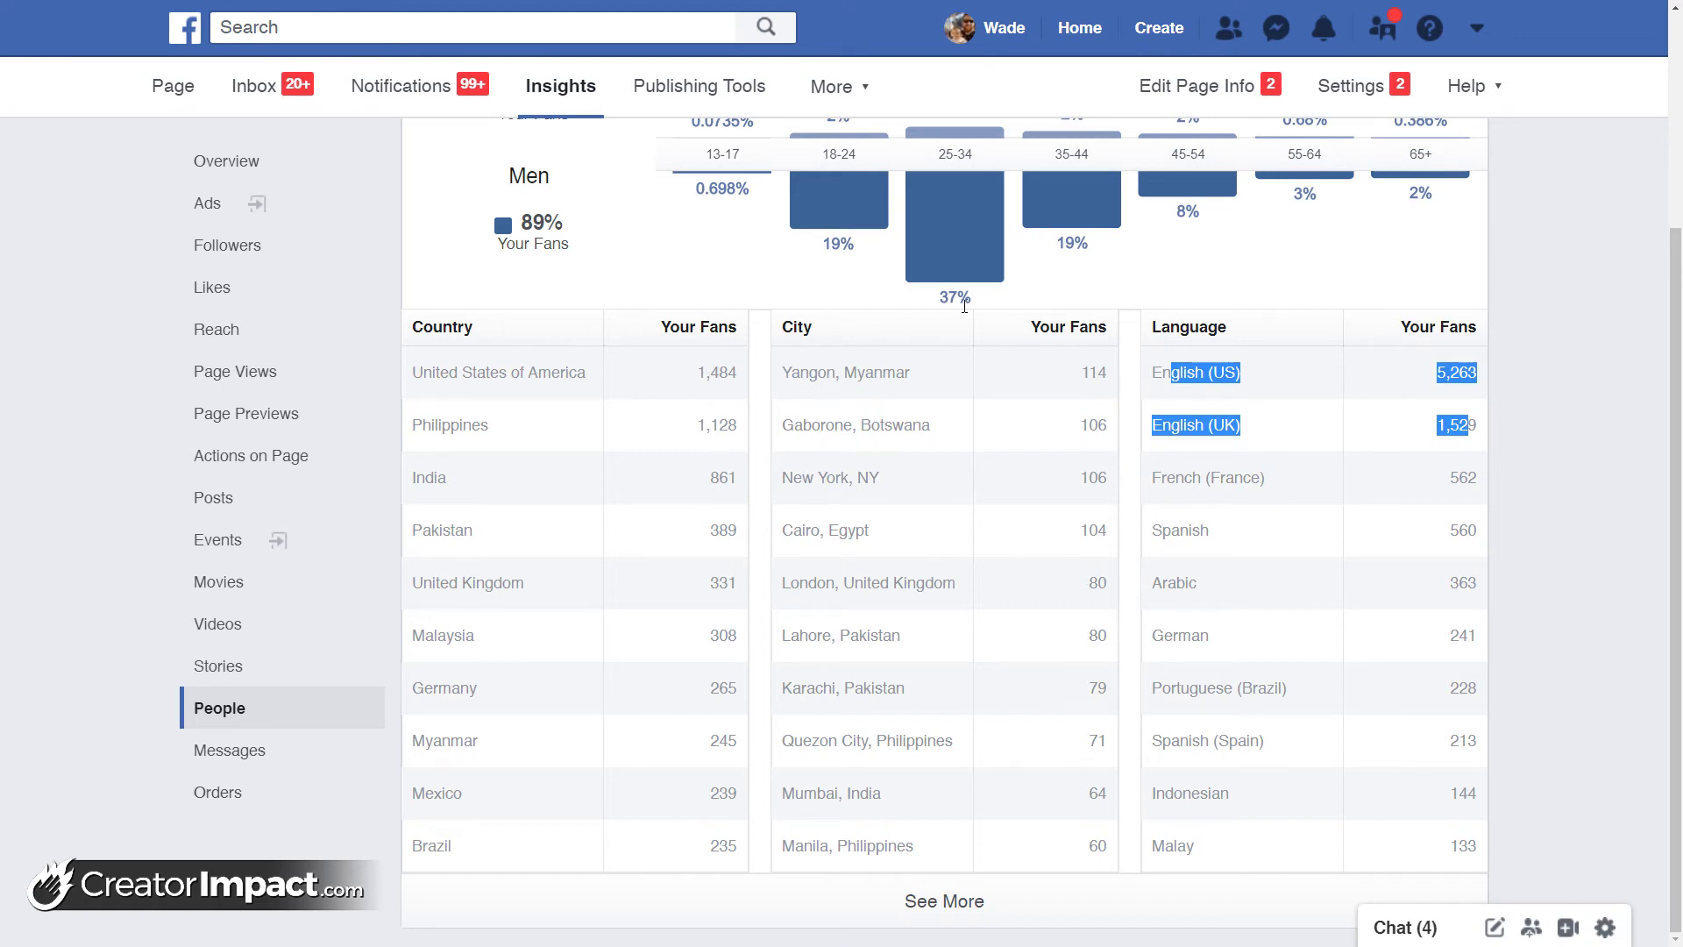
{"action": "left_click", "coordinate": [855, 386]}
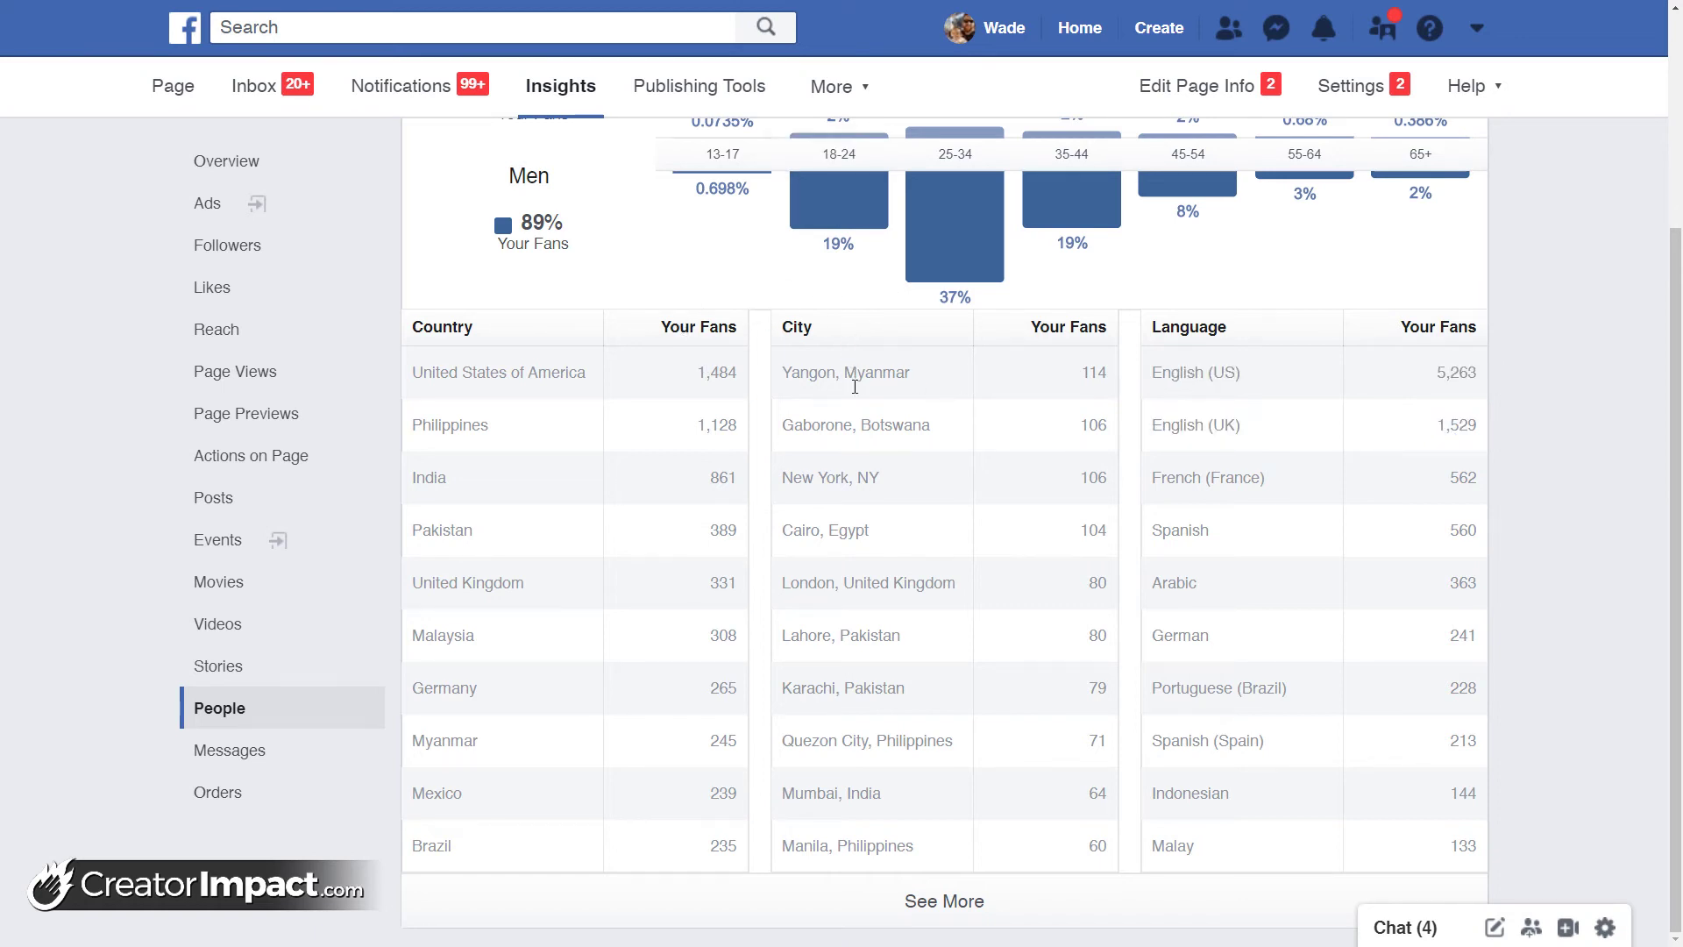
{"action": "mouse_move", "coordinate": [855, 386]}
{"action": "left_mouse_down"}
{"action": "mouse_move", "coordinate": [858, 793]}
{"action": "mouse_move", "coordinate": [798, 846]}
{"action": "mouse_move", "coordinate": [826, 372]}
{"action": "left_mouse_up"}
Examine the fans' countries, comparing the United States and United Kingdom with the Philippines, India and Pakistan
{"action": "left_click", "coordinate": [501, 382]}
{"action": "left_click_drag", "start_coordinate": [436, 372], "coordinate": [741, 387]}
{"action": "left_click", "coordinate": [526, 418]}
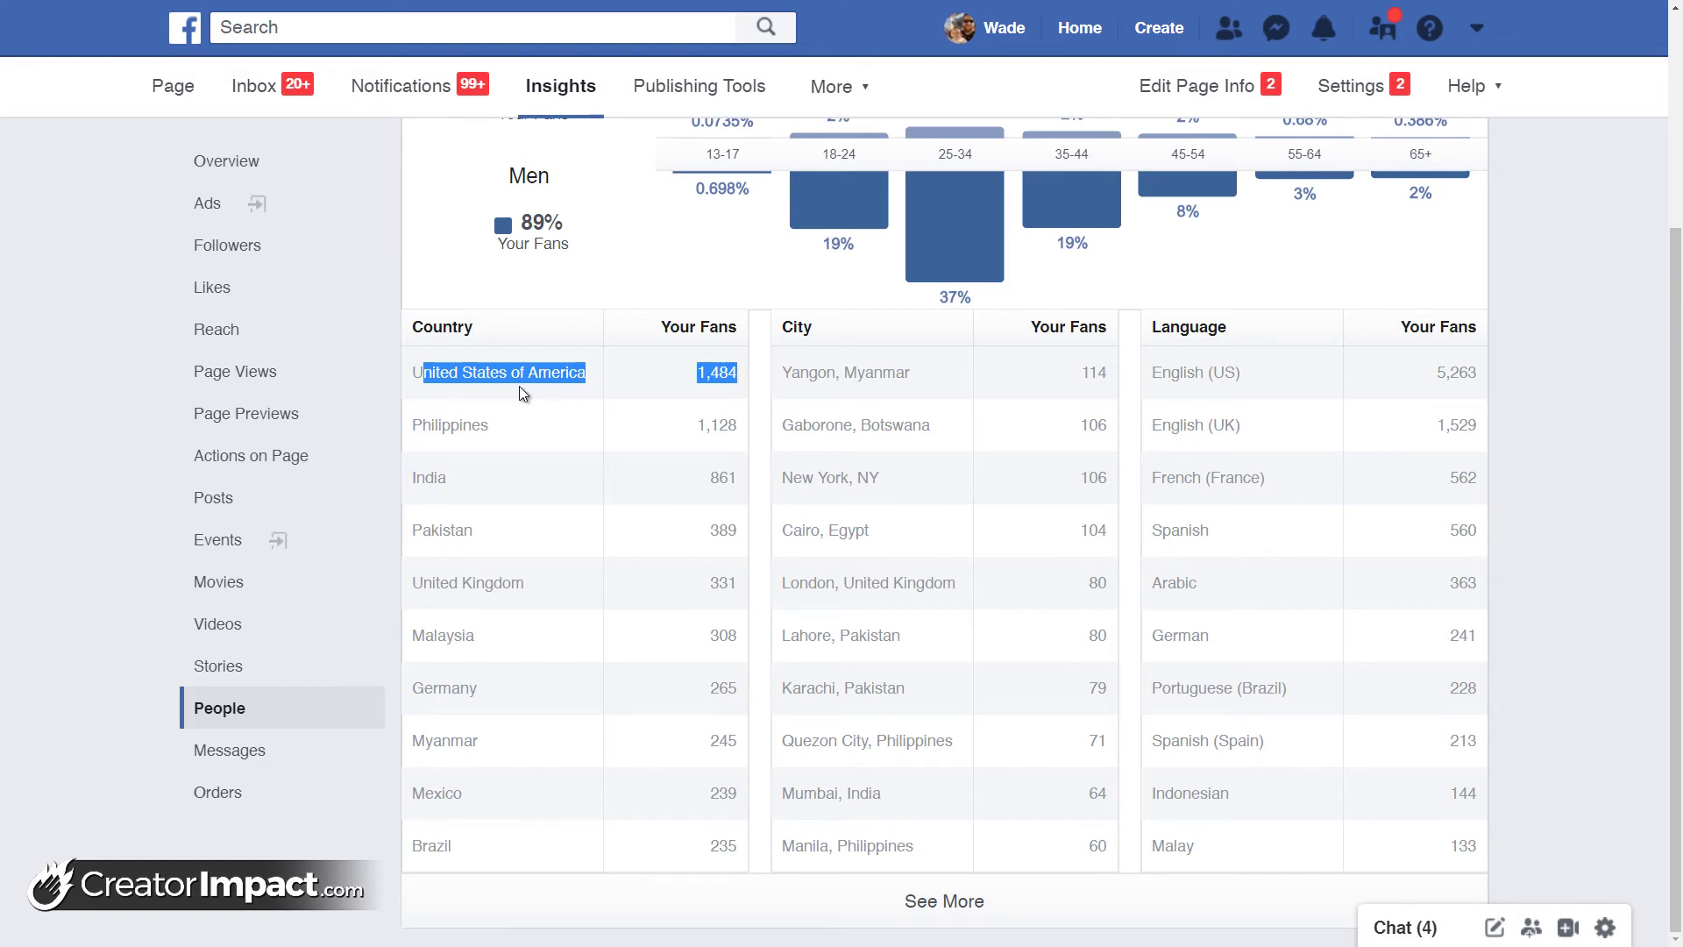
{"action": "double_click", "coordinate": [422, 424]}
{"action": "left_click_drag", "start_coordinate": [434, 477], "coordinate": [536, 525]}
{"action": "left_click_drag", "start_coordinate": [727, 426], "coordinate": [736, 540]}
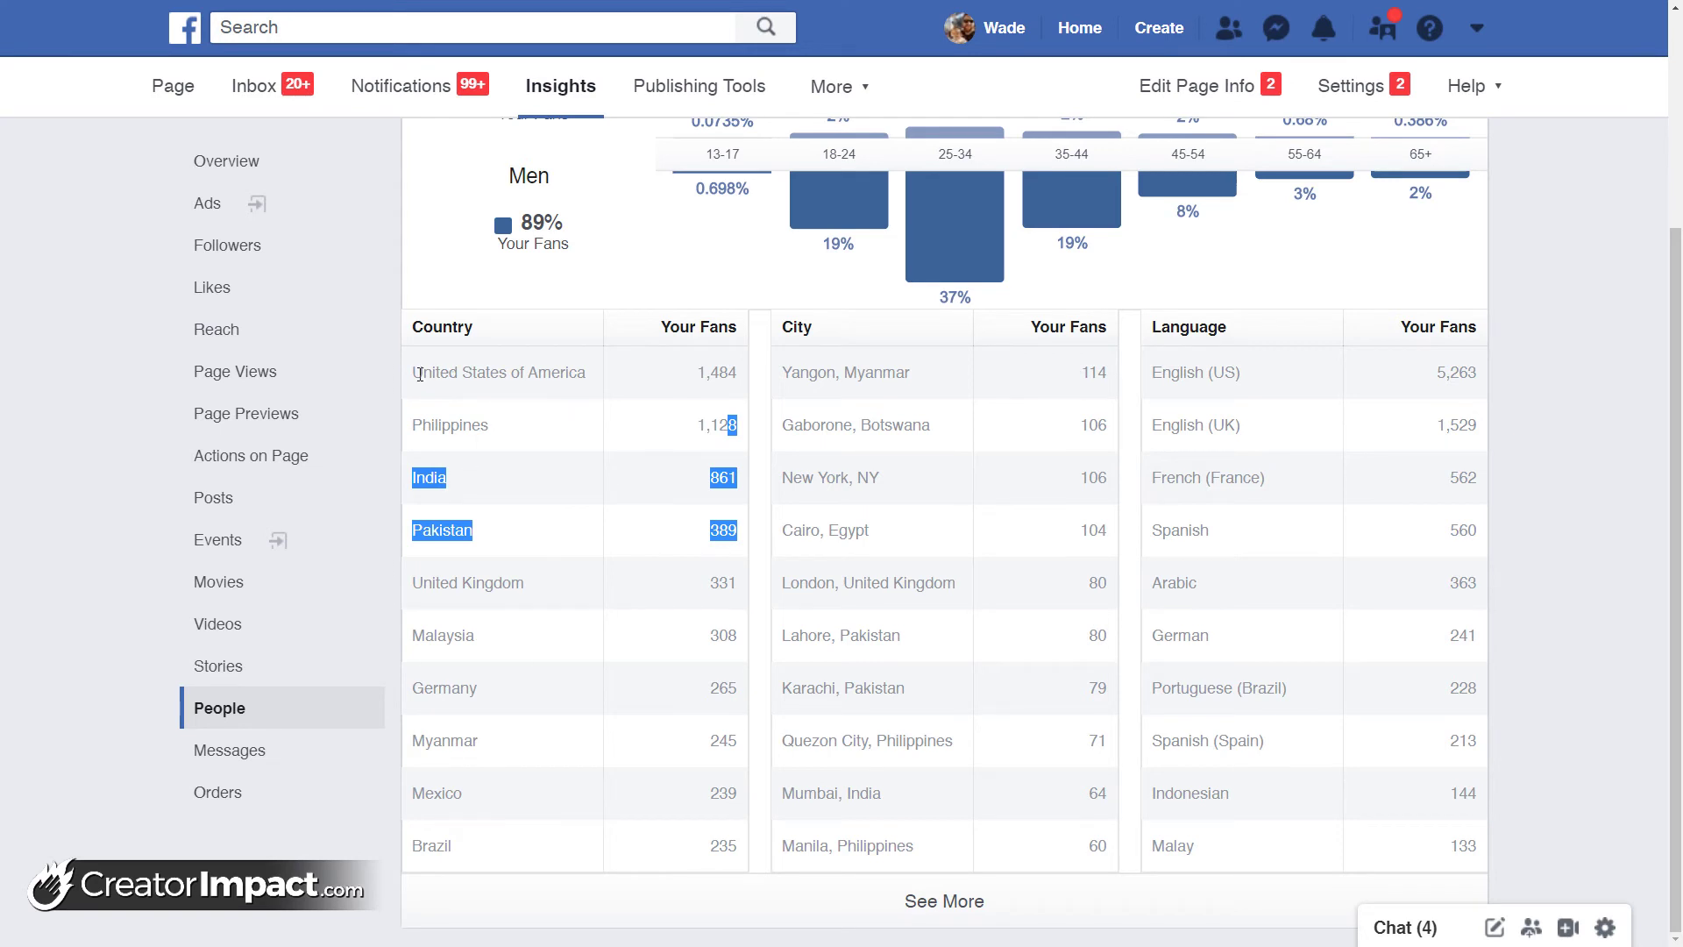
{"action": "left_click_drag", "start_coordinate": [419, 374], "coordinate": [611, 378]}
{"action": "left_click_drag", "start_coordinate": [732, 376], "coordinate": [738, 377]}
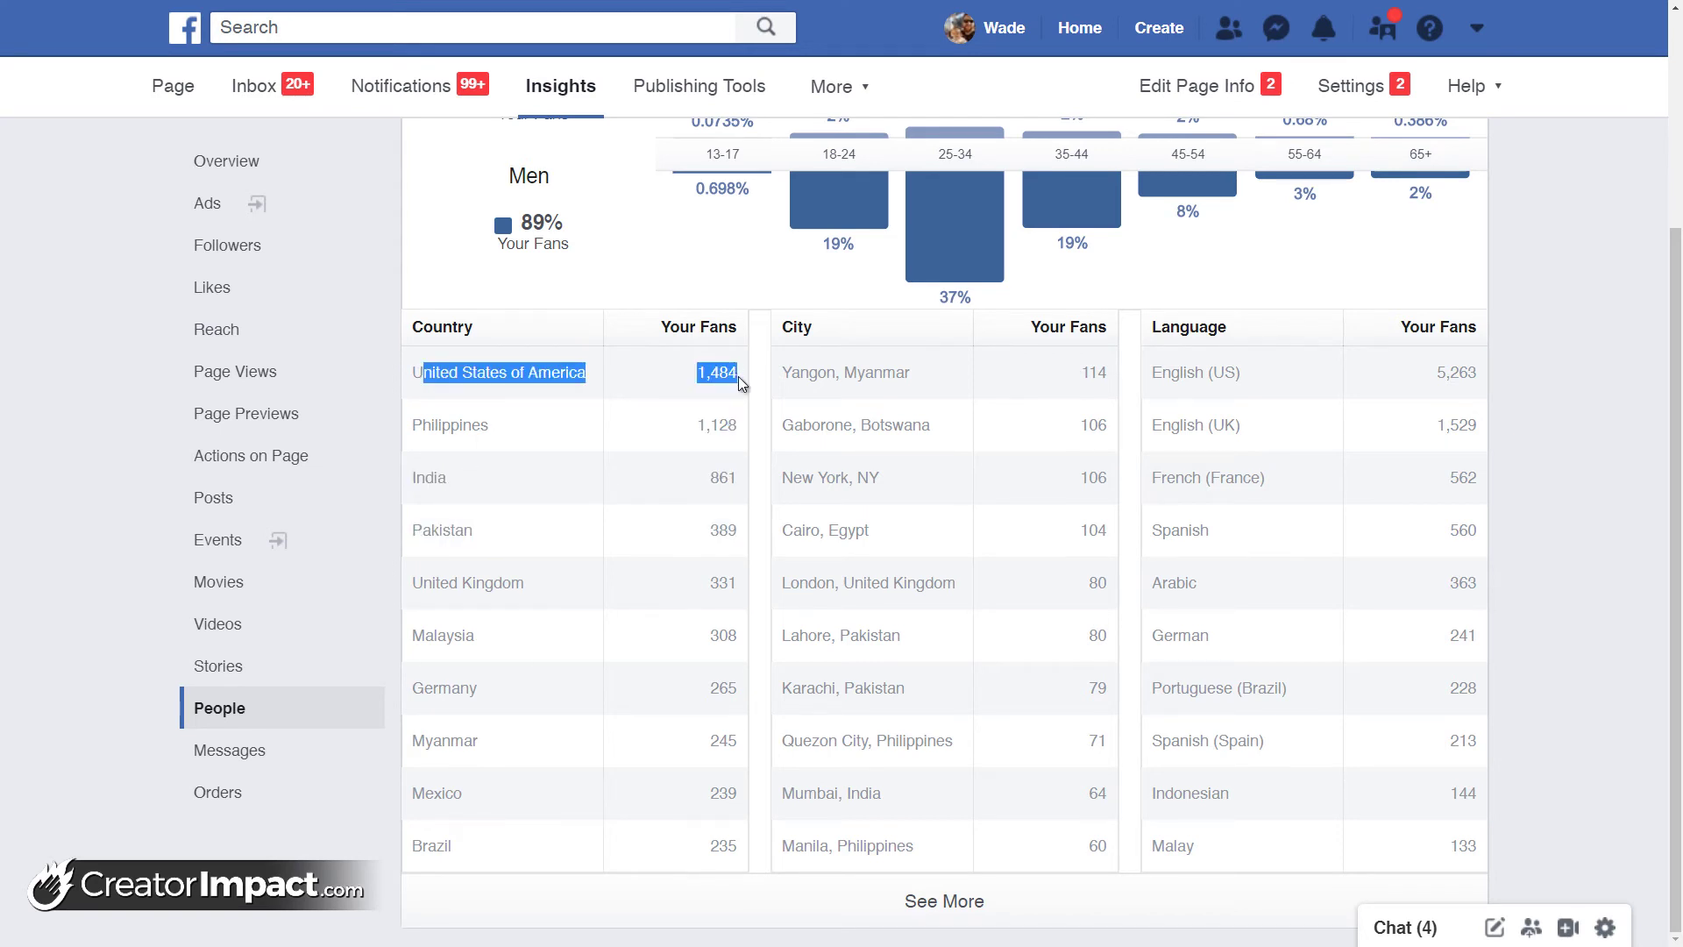
{"action": "left_click_drag", "start_coordinate": [423, 584], "coordinate": [737, 576]}
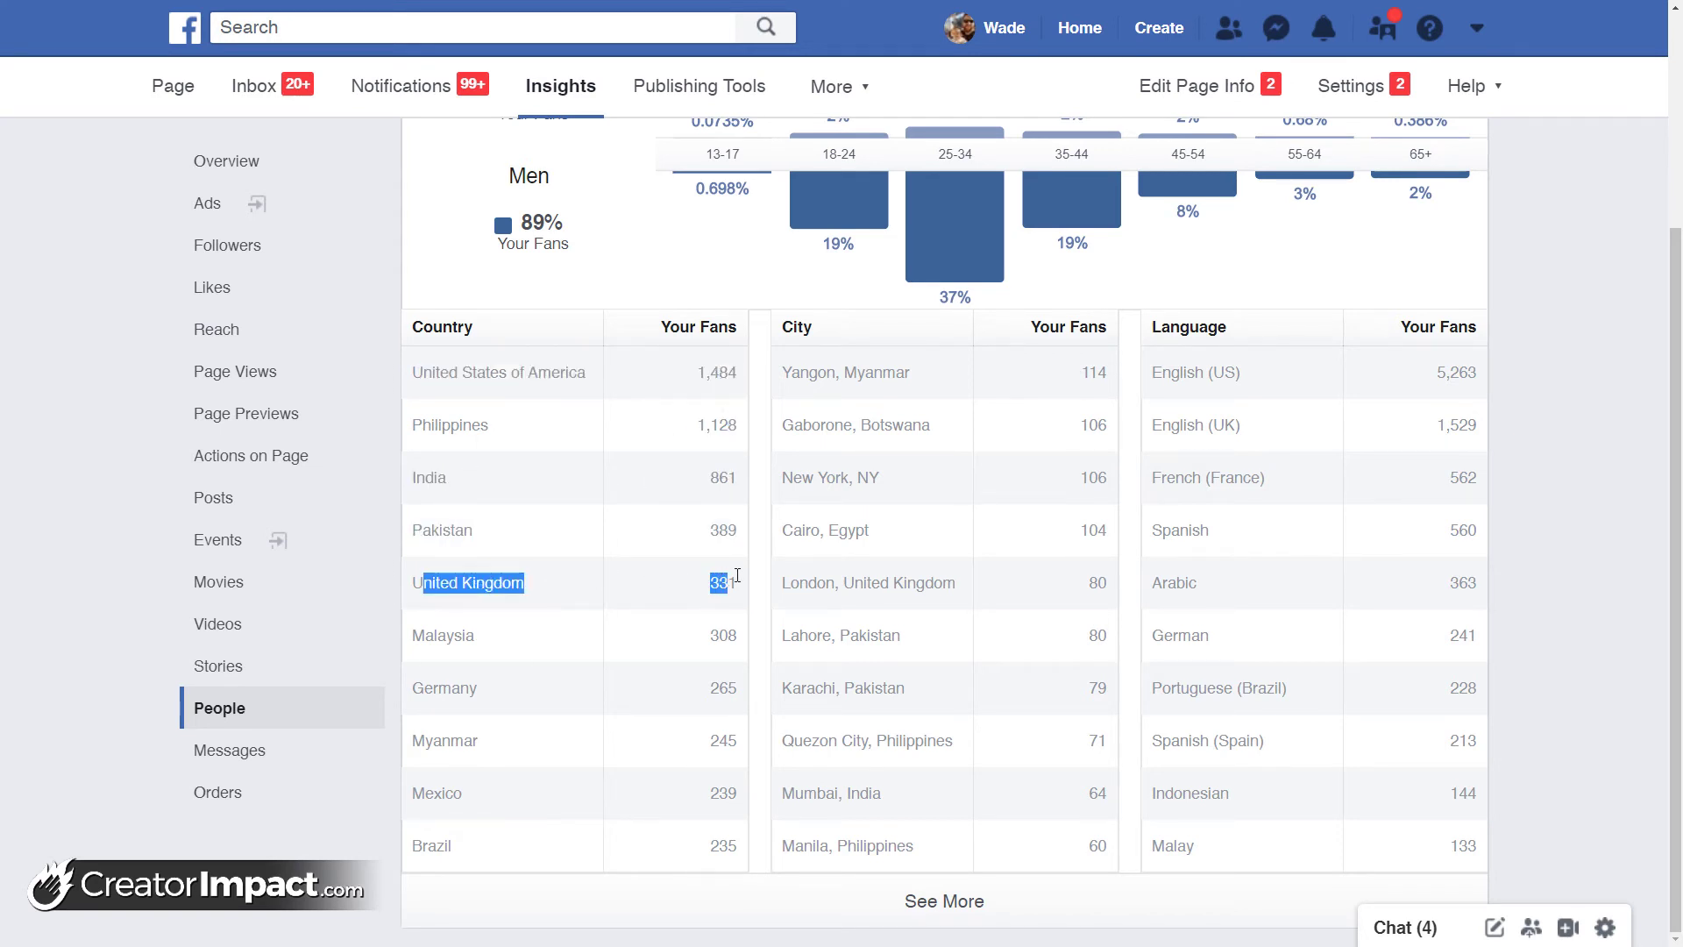
{"action": "left_click", "coordinate": [536, 354]}
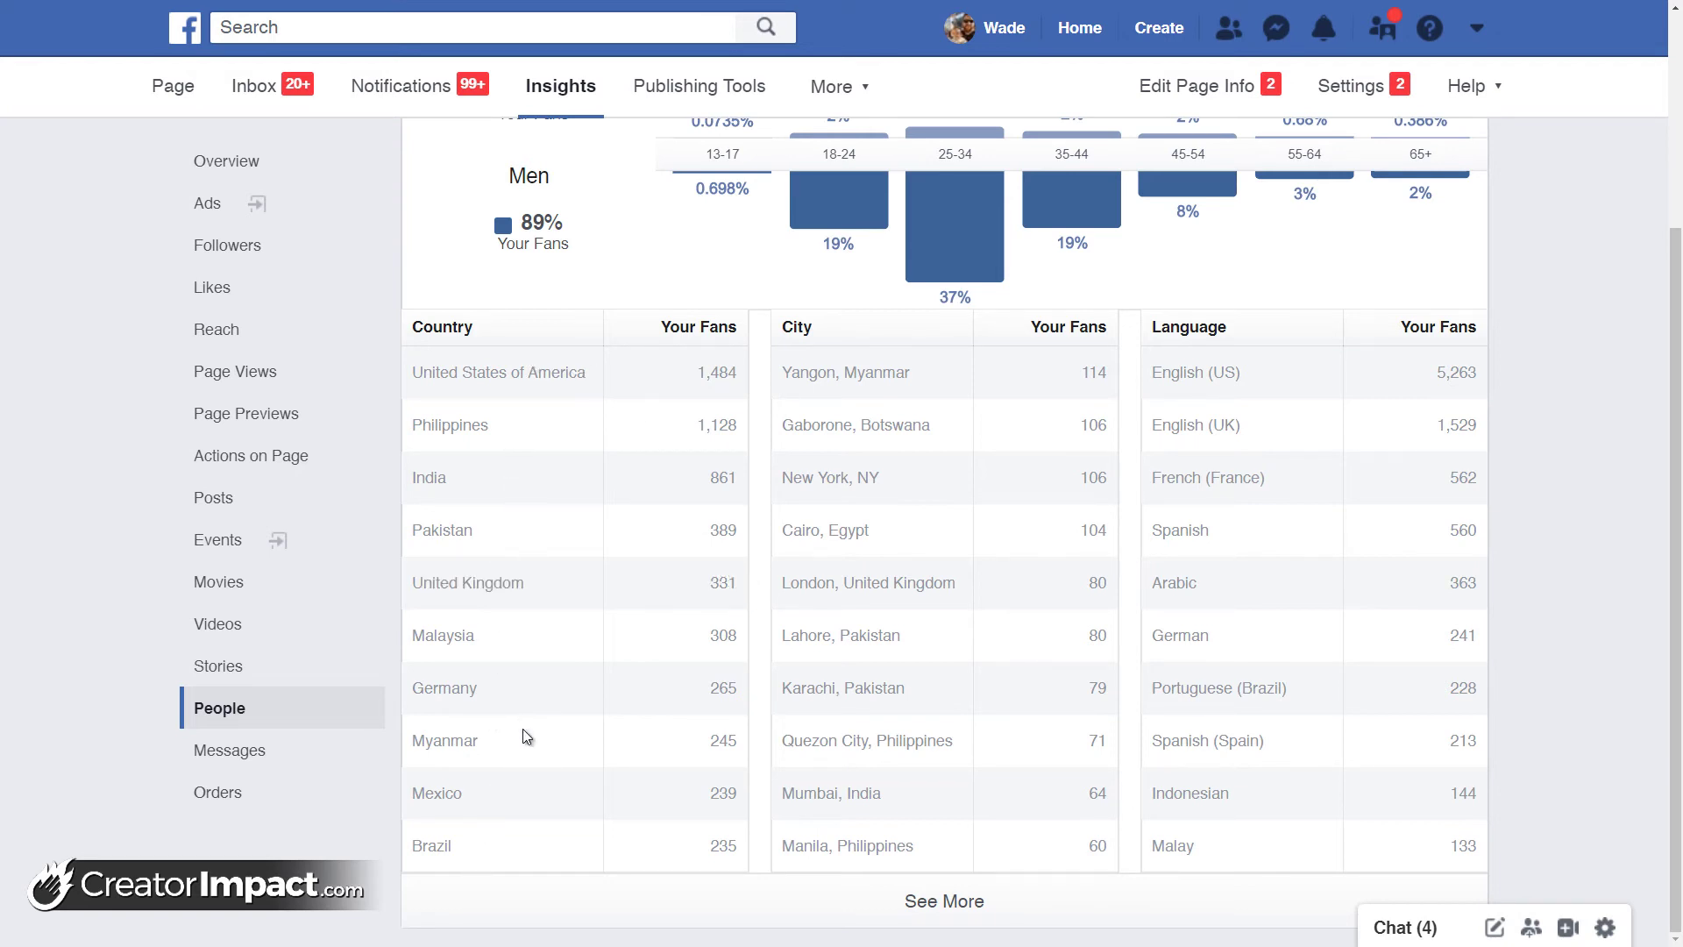
{"action": "scroll", "coordinate": [526, 715], "scroll_direction": "up", "scroll_amount": 3}
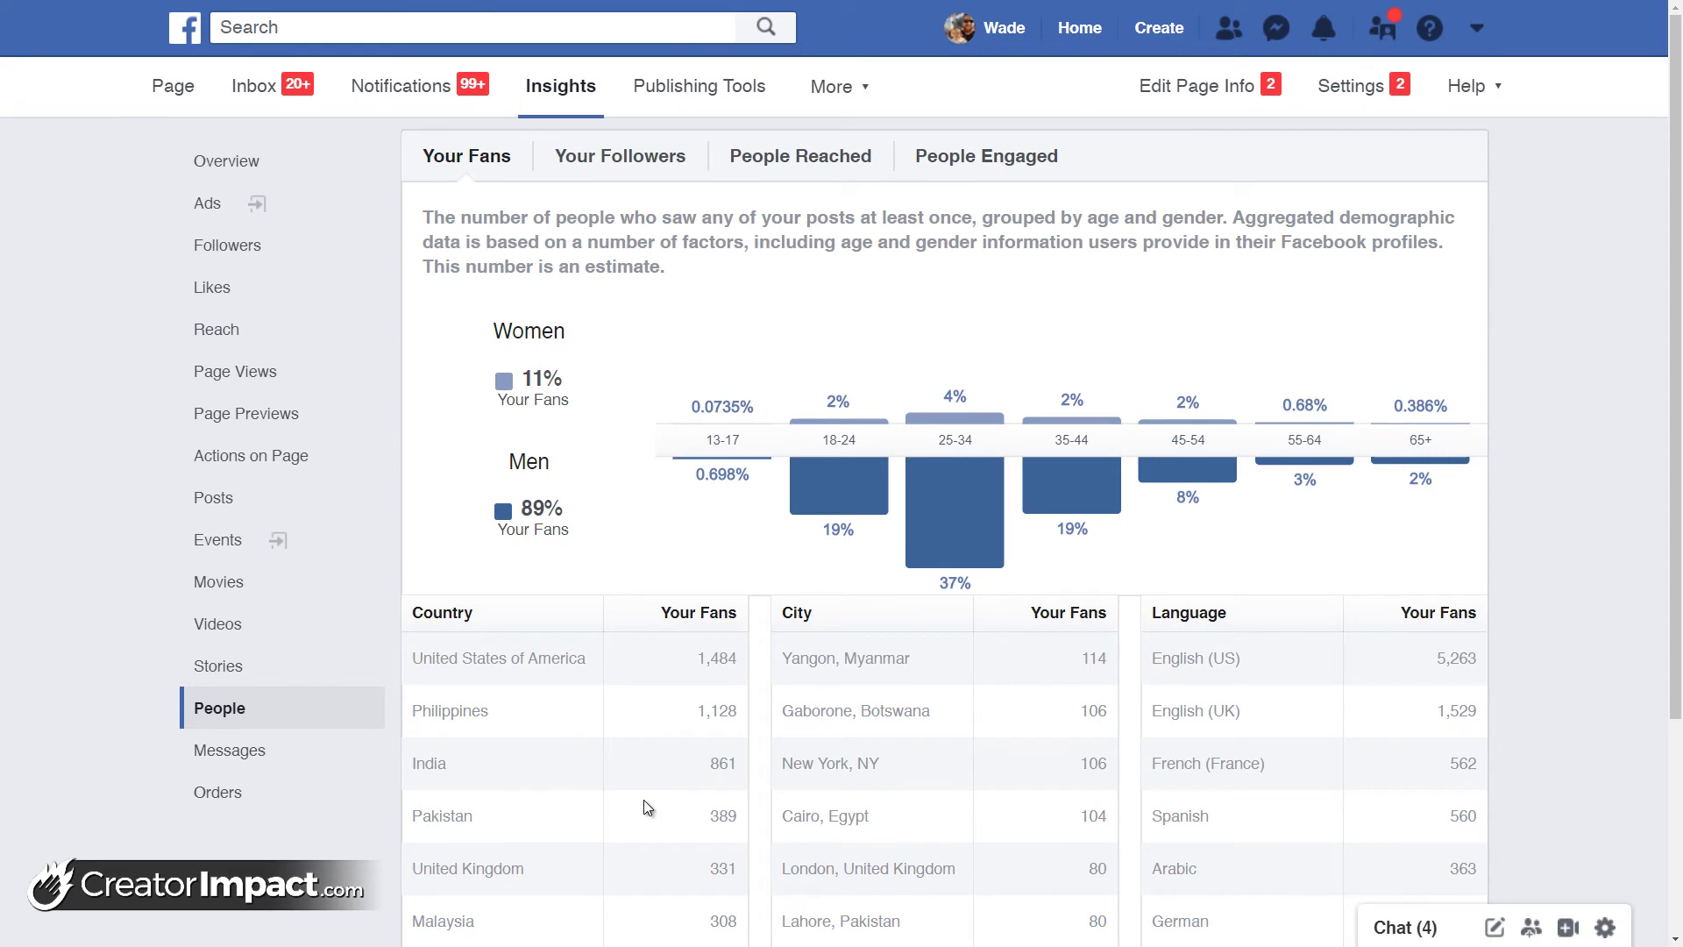
{"action": "scroll", "coordinate": [877, 526], "scroll_direction": "down", "scroll_amount": 3}
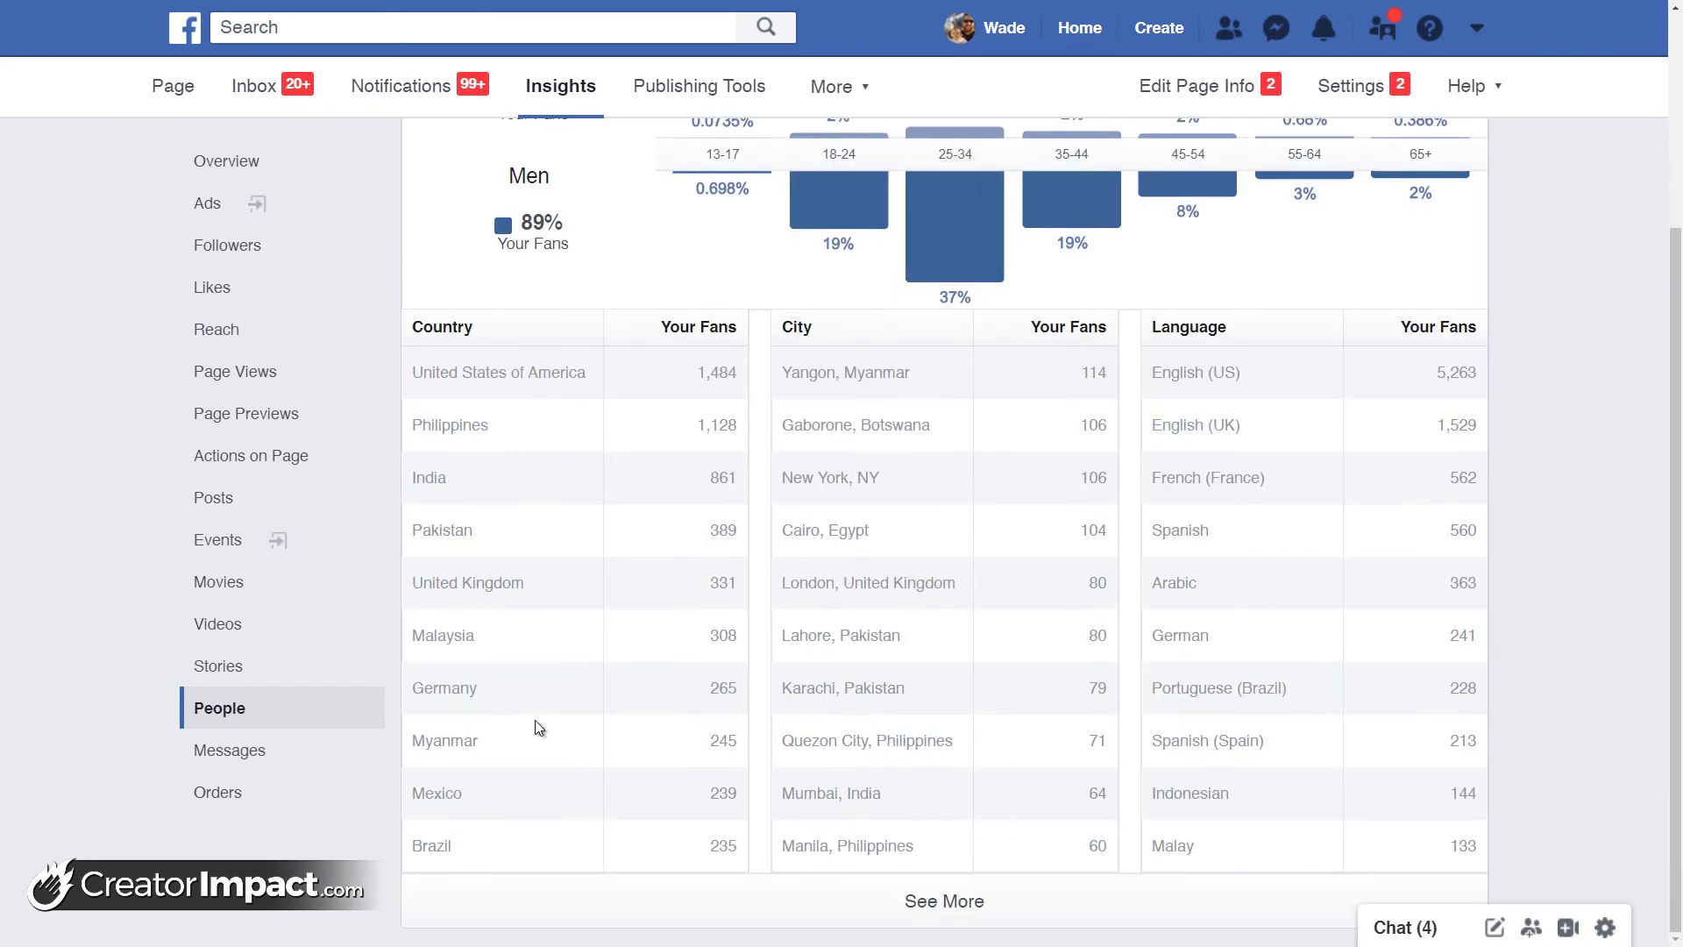
{"action": "scroll", "coordinate": [691, 870], "scroll_direction": "up", "scroll_amount": 3}
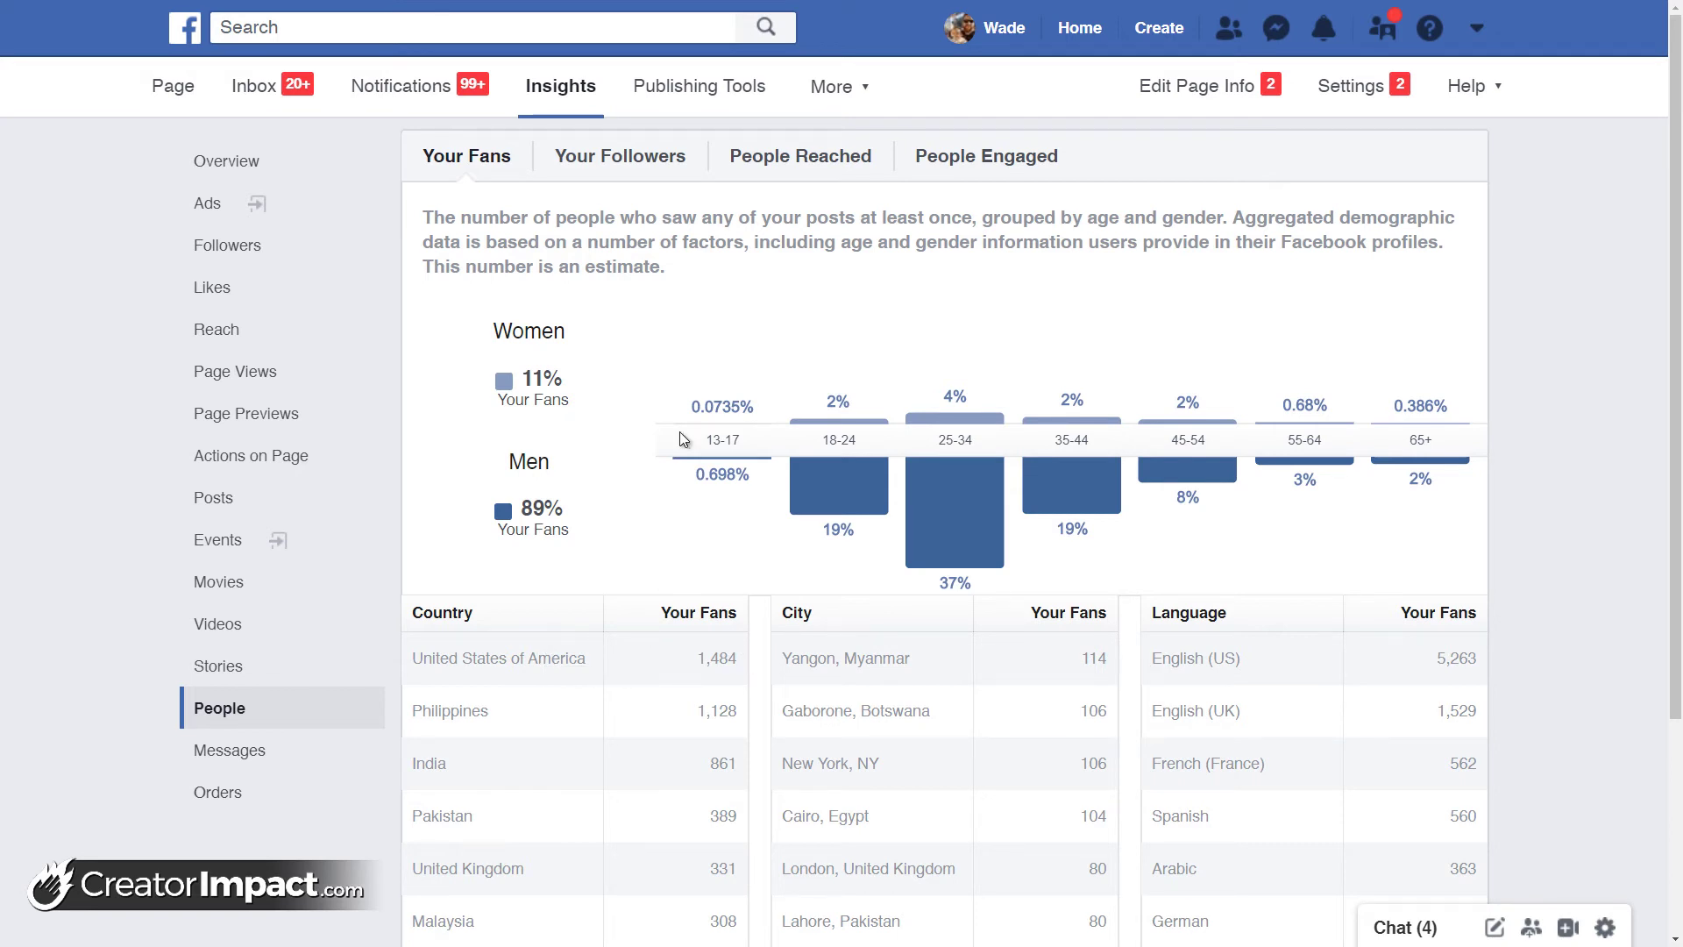
Open the Your Followers demographics and review the followers' age, gender, country, city and language breakdowns
{"action": "left_click", "coordinate": [616, 160]}
{"action": "mouse_move", "coordinate": [850, 412]}
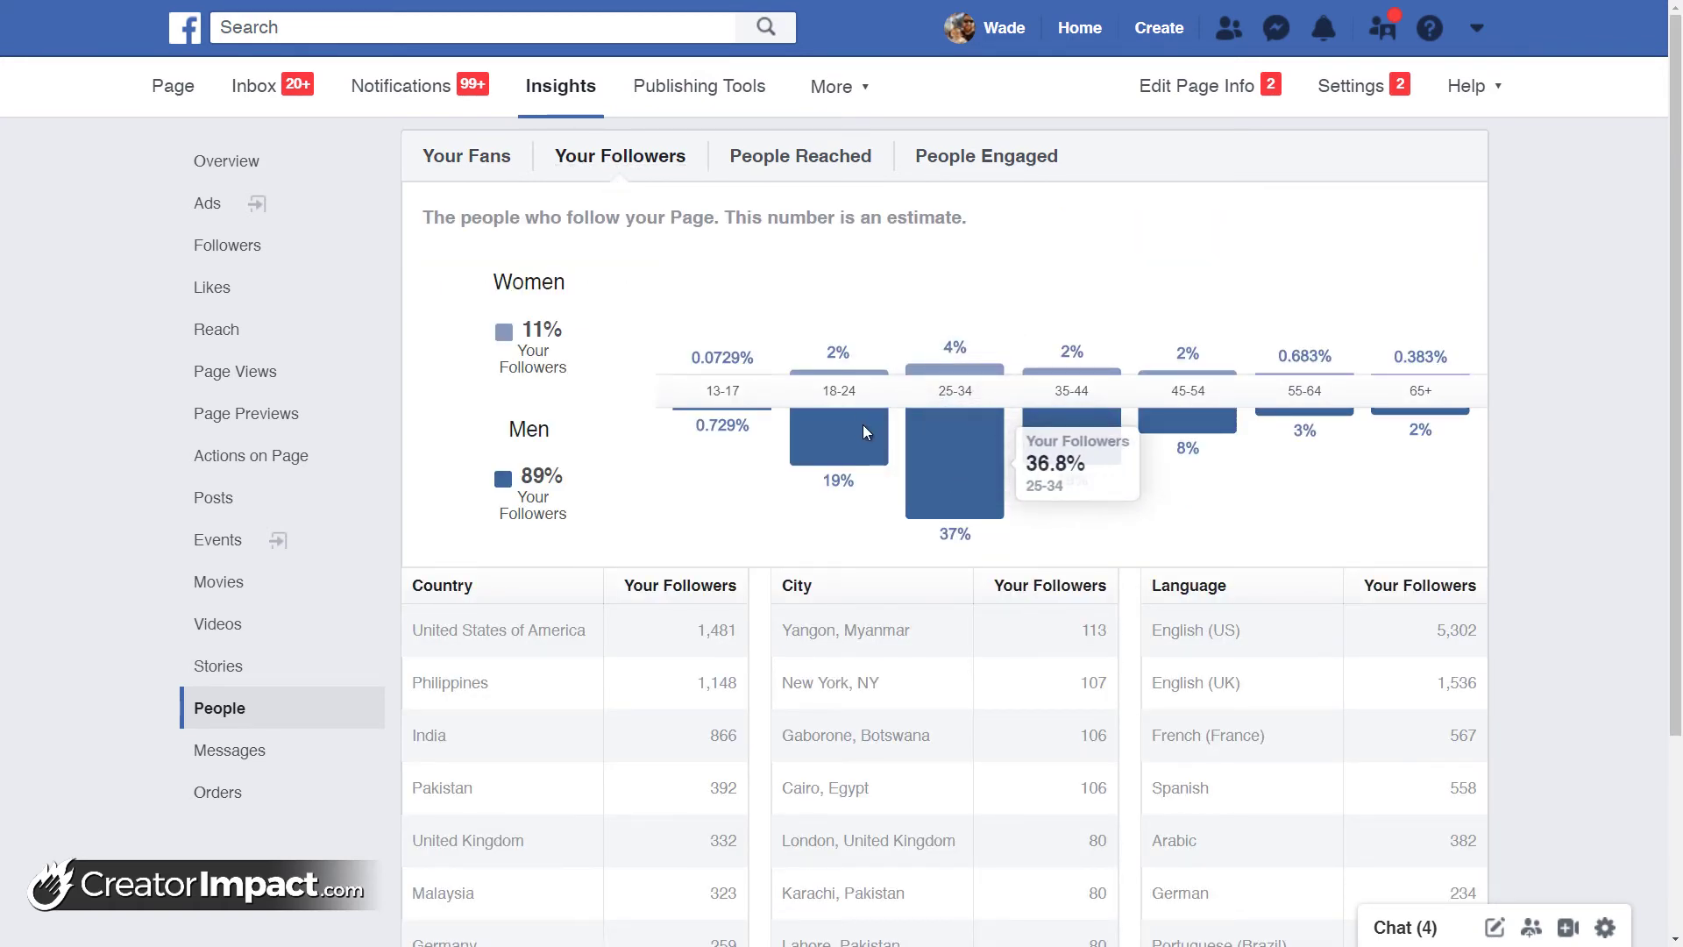
{"action": "scroll", "coordinate": [774, 570], "scroll_direction": "down", "scroll_amount": 3}
{"action": "scroll", "coordinate": [774, 569], "scroll_direction": "up", "scroll_amount": 3}
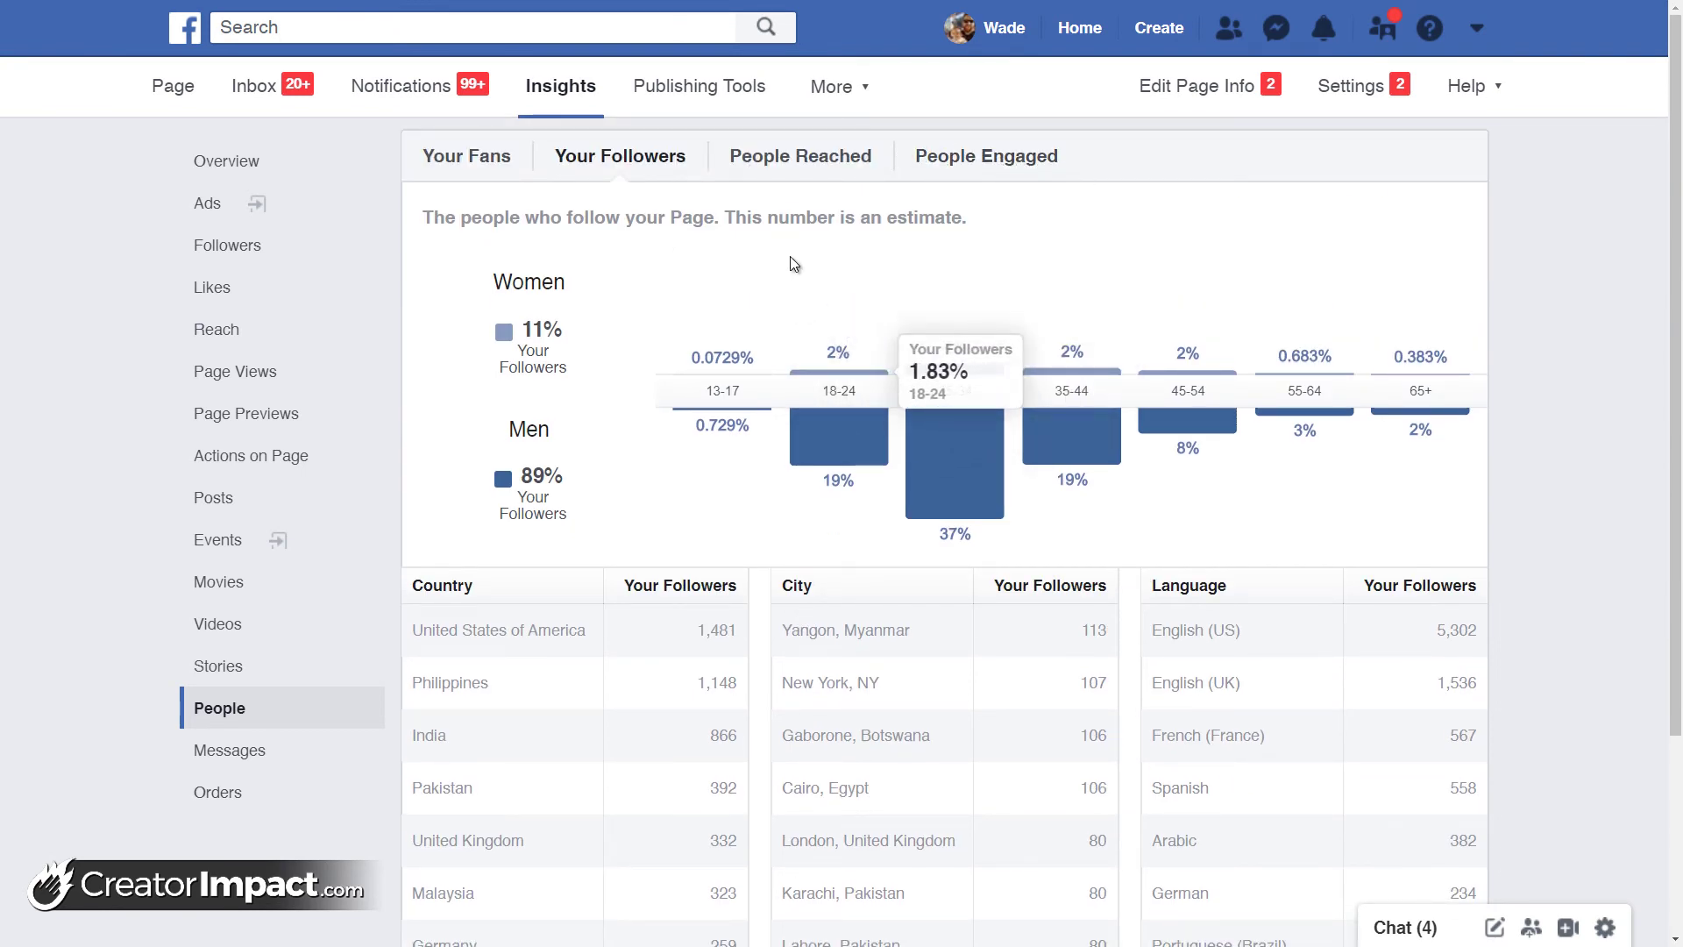
Open the People Reached demographics and examine the age and gender split and the reach in the Philippines and United States
{"action": "left_click", "coordinate": [771, 159]}
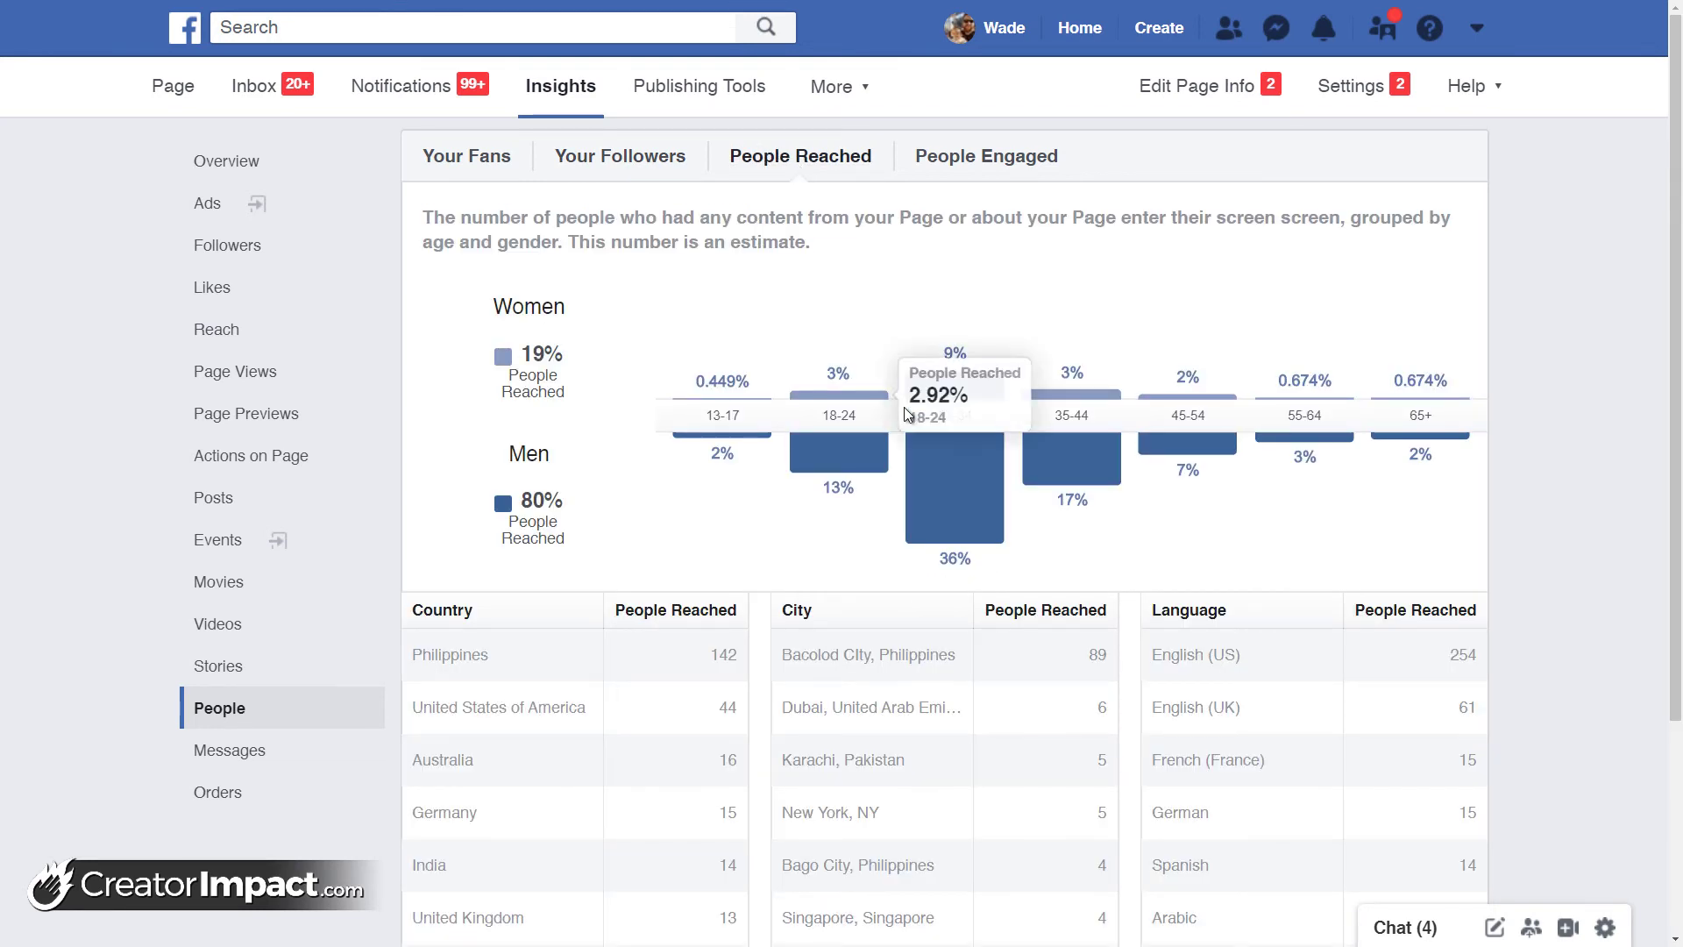
{"action": "mouse_move", "coordinate": [1024, 436]}
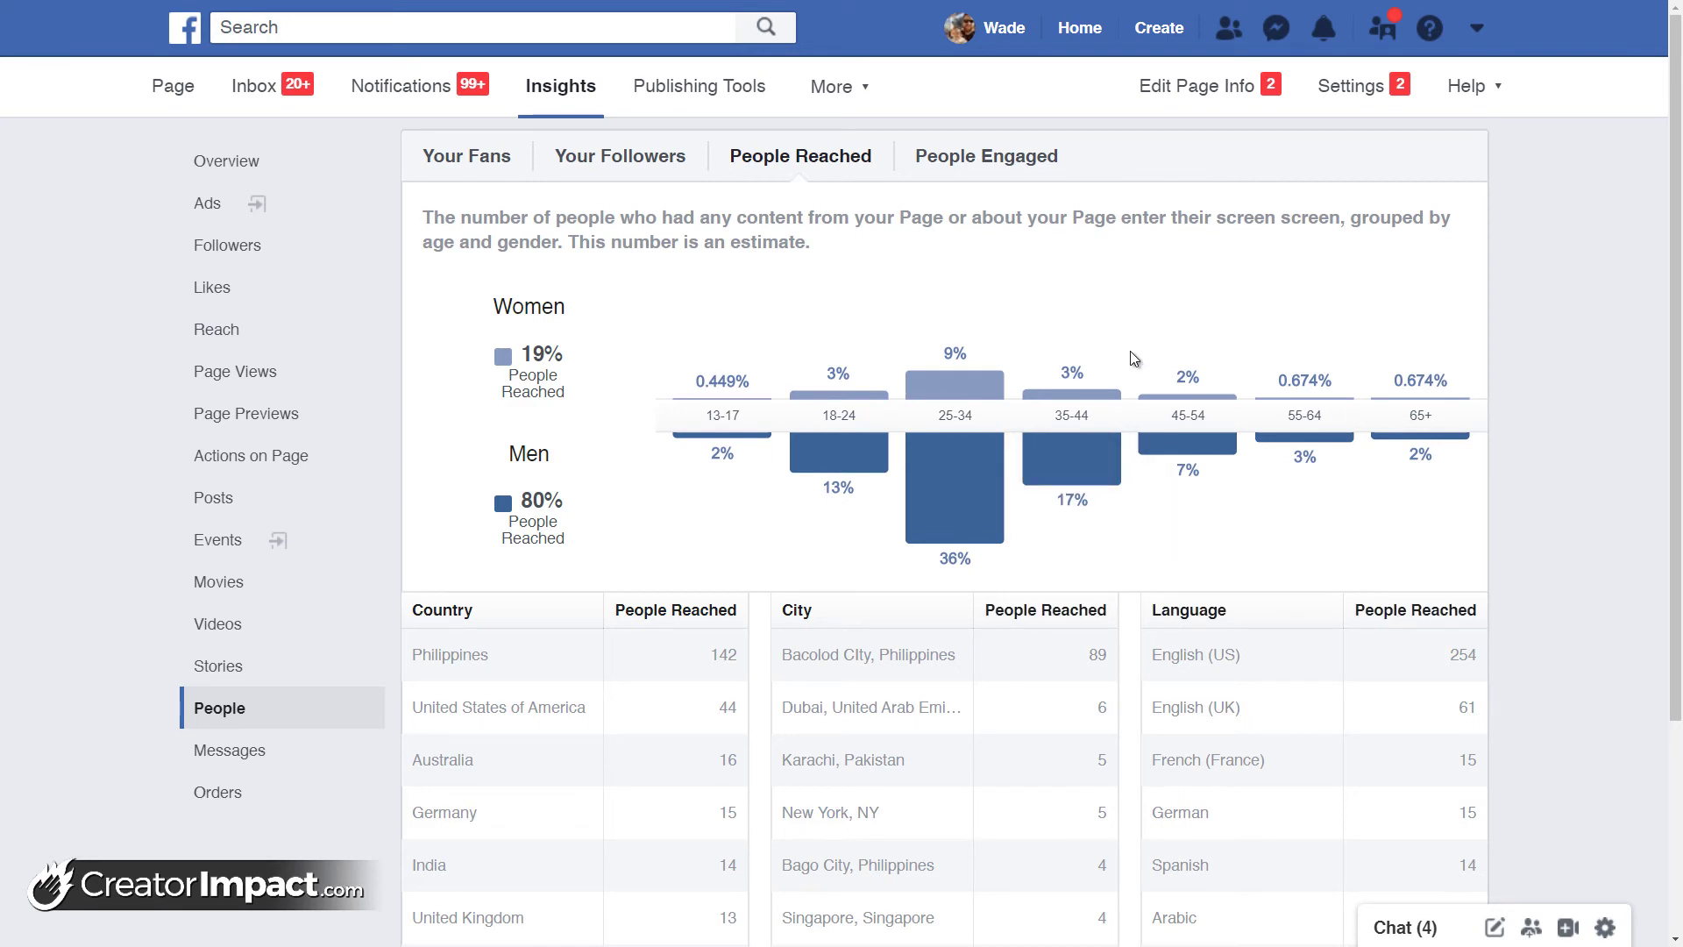
{"action": "scroll", "coordinate": [773, 371], "scroll_direction": "down", "scroll_amount": 1}
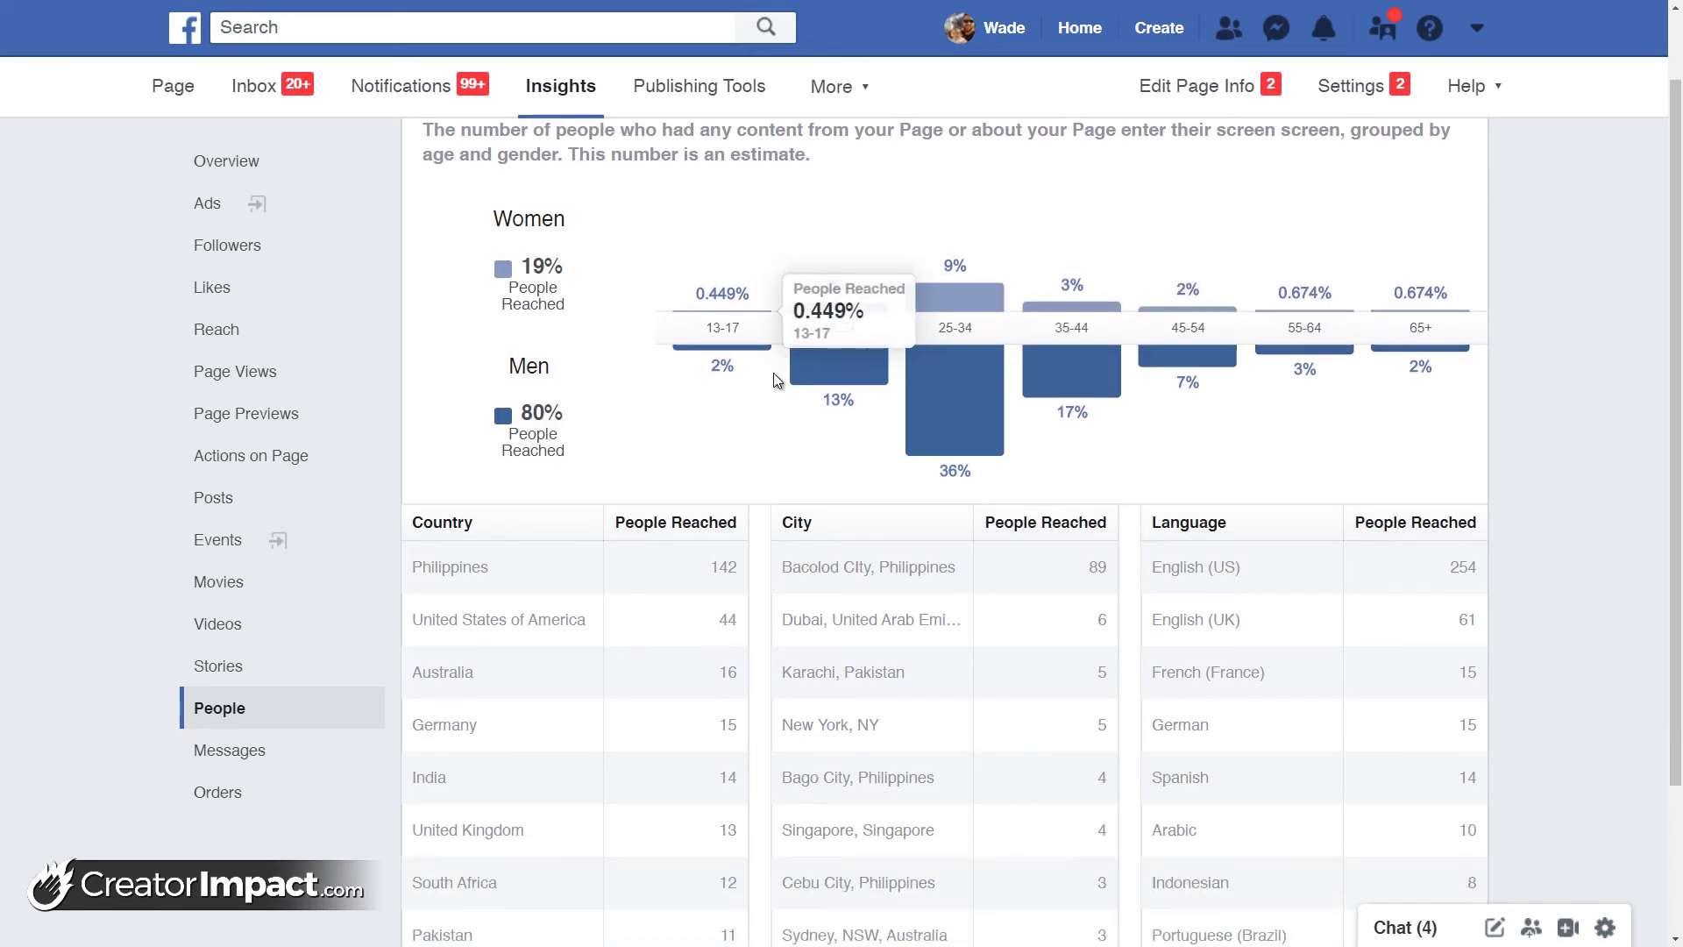
{"action": "scroll", "coordinate": [775, 371], "scroll_direction": "down", "scroll_amount": 2}
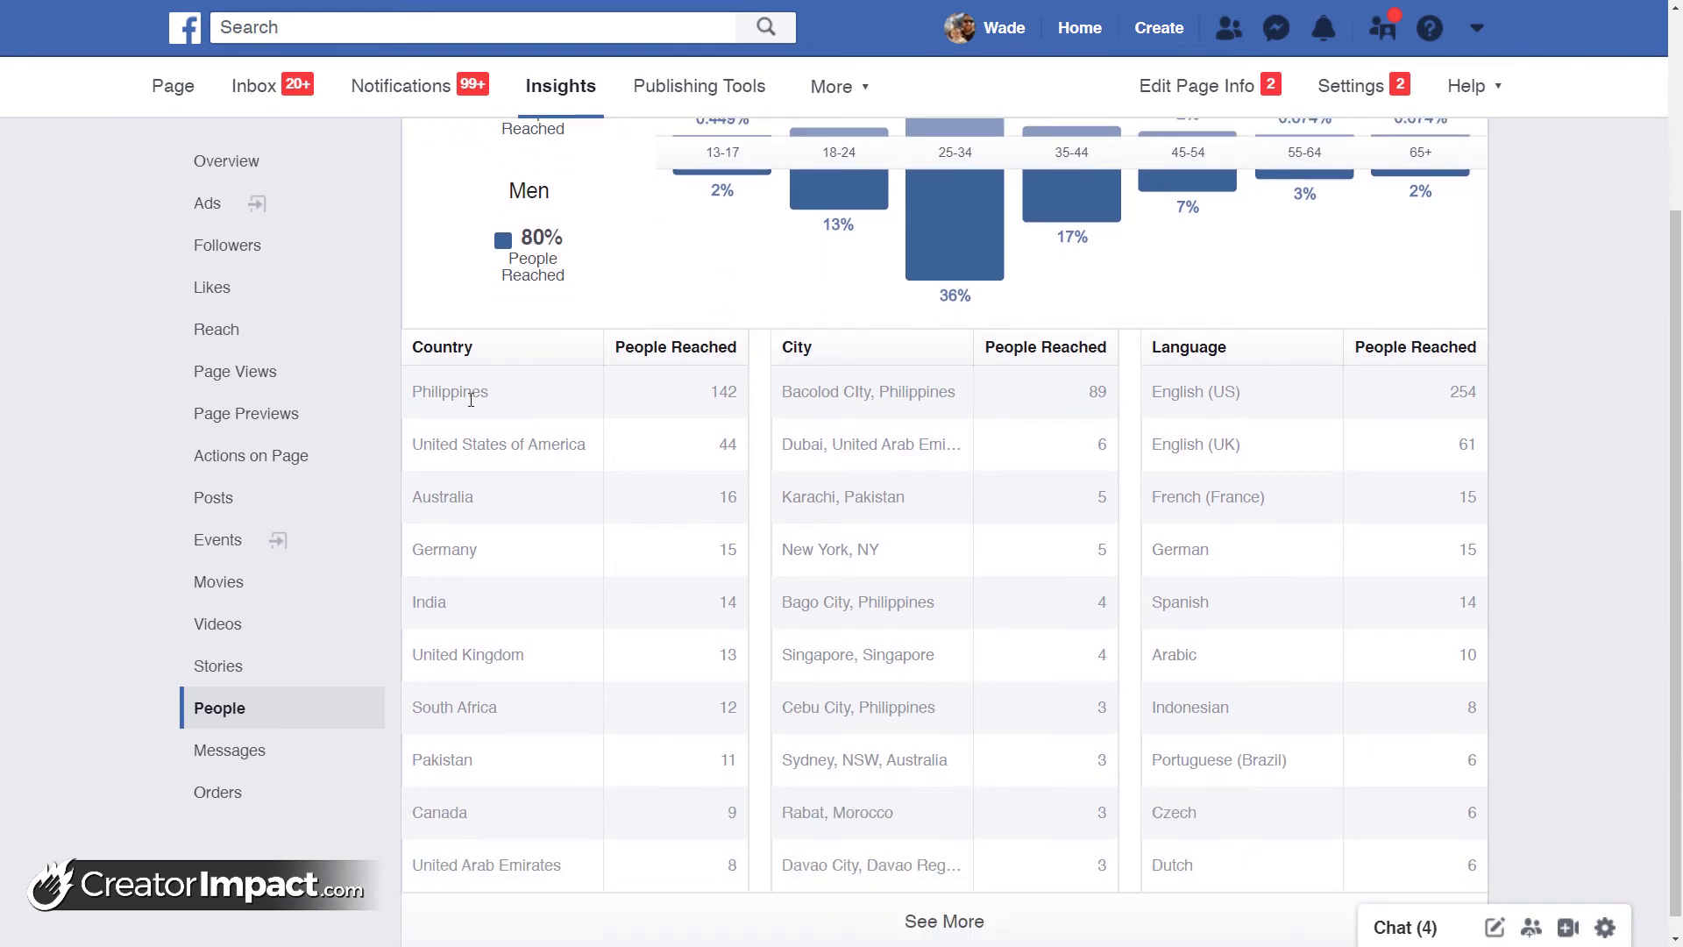
{"action": "left_click_drag", "start_coordinate": [421, 393], "coordinate": [740, 392]}
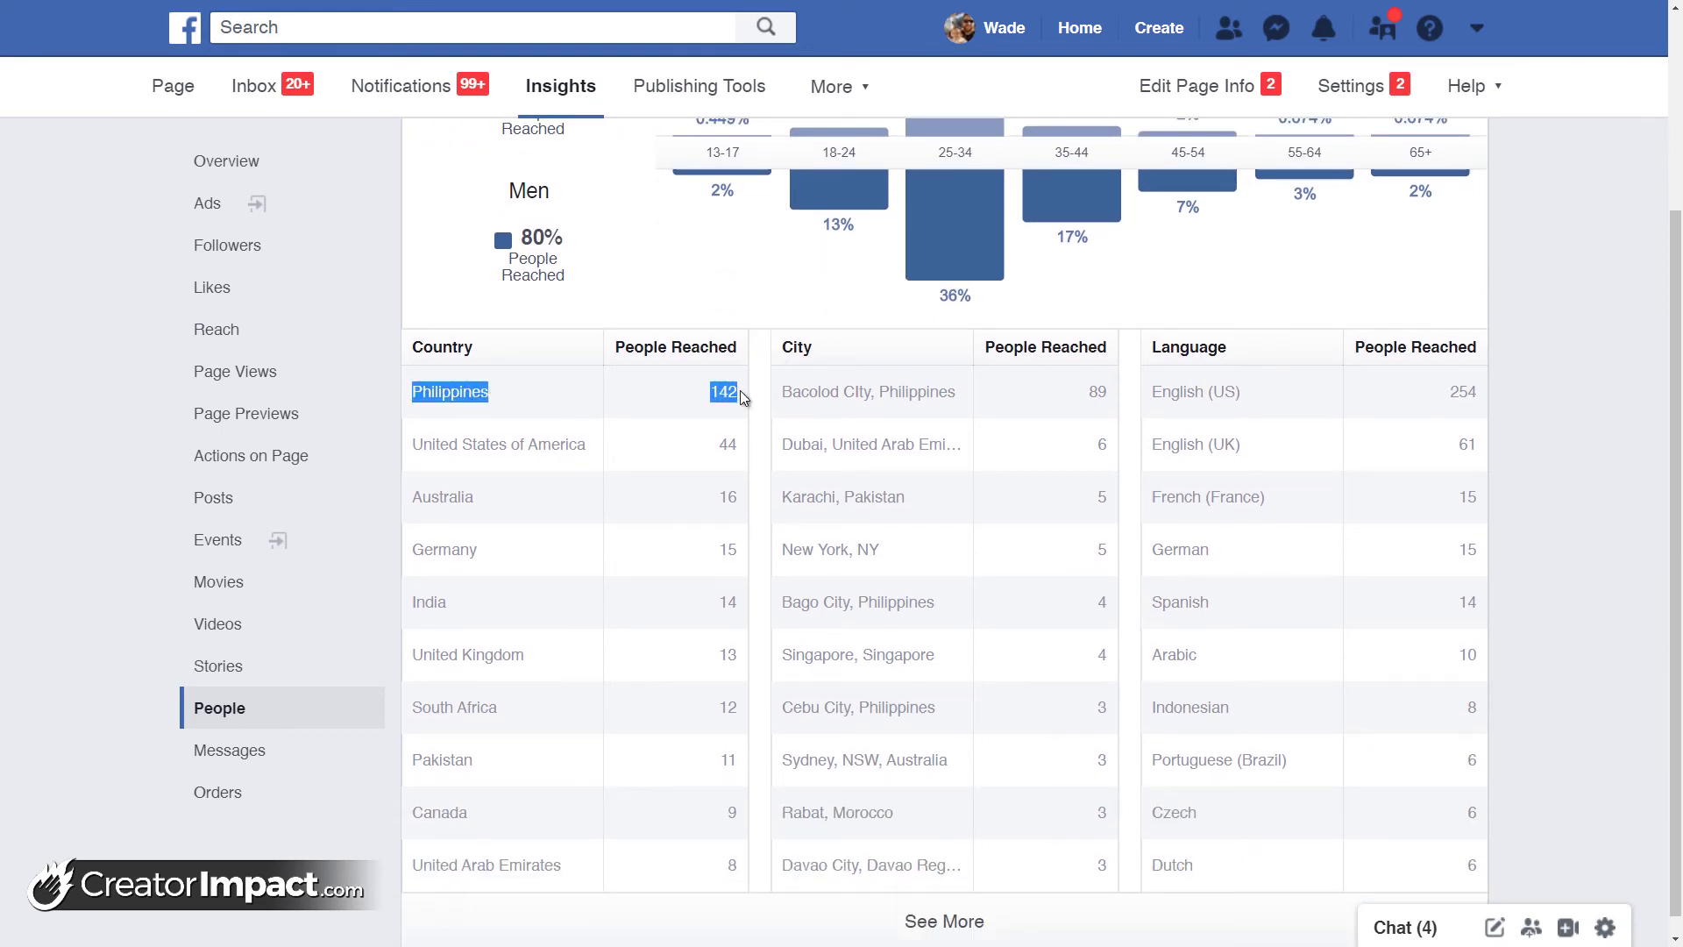
{"action": "double_click", "coordinate": [727, 444]}
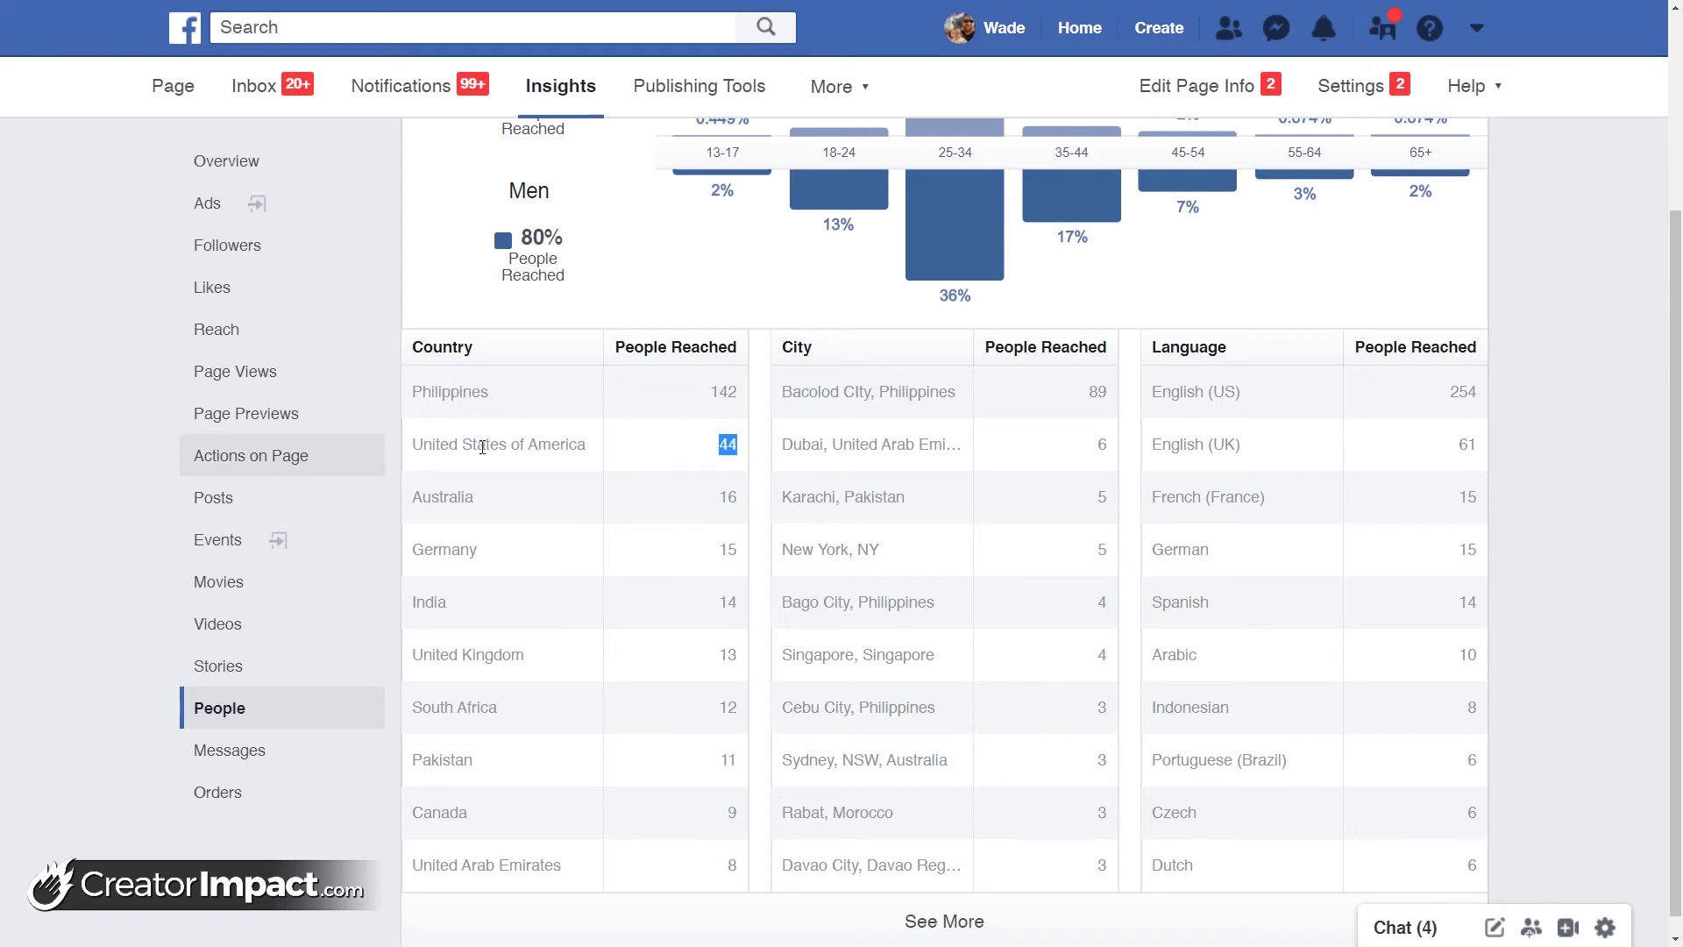
{"action": "scroll", "coordinate": [598, 473], "scroll_direction": "up", "scroll_amount": 3}
{"action": "left_click_drag", "start_coordinate": [412, 654], "coordinate": [732, 650]}
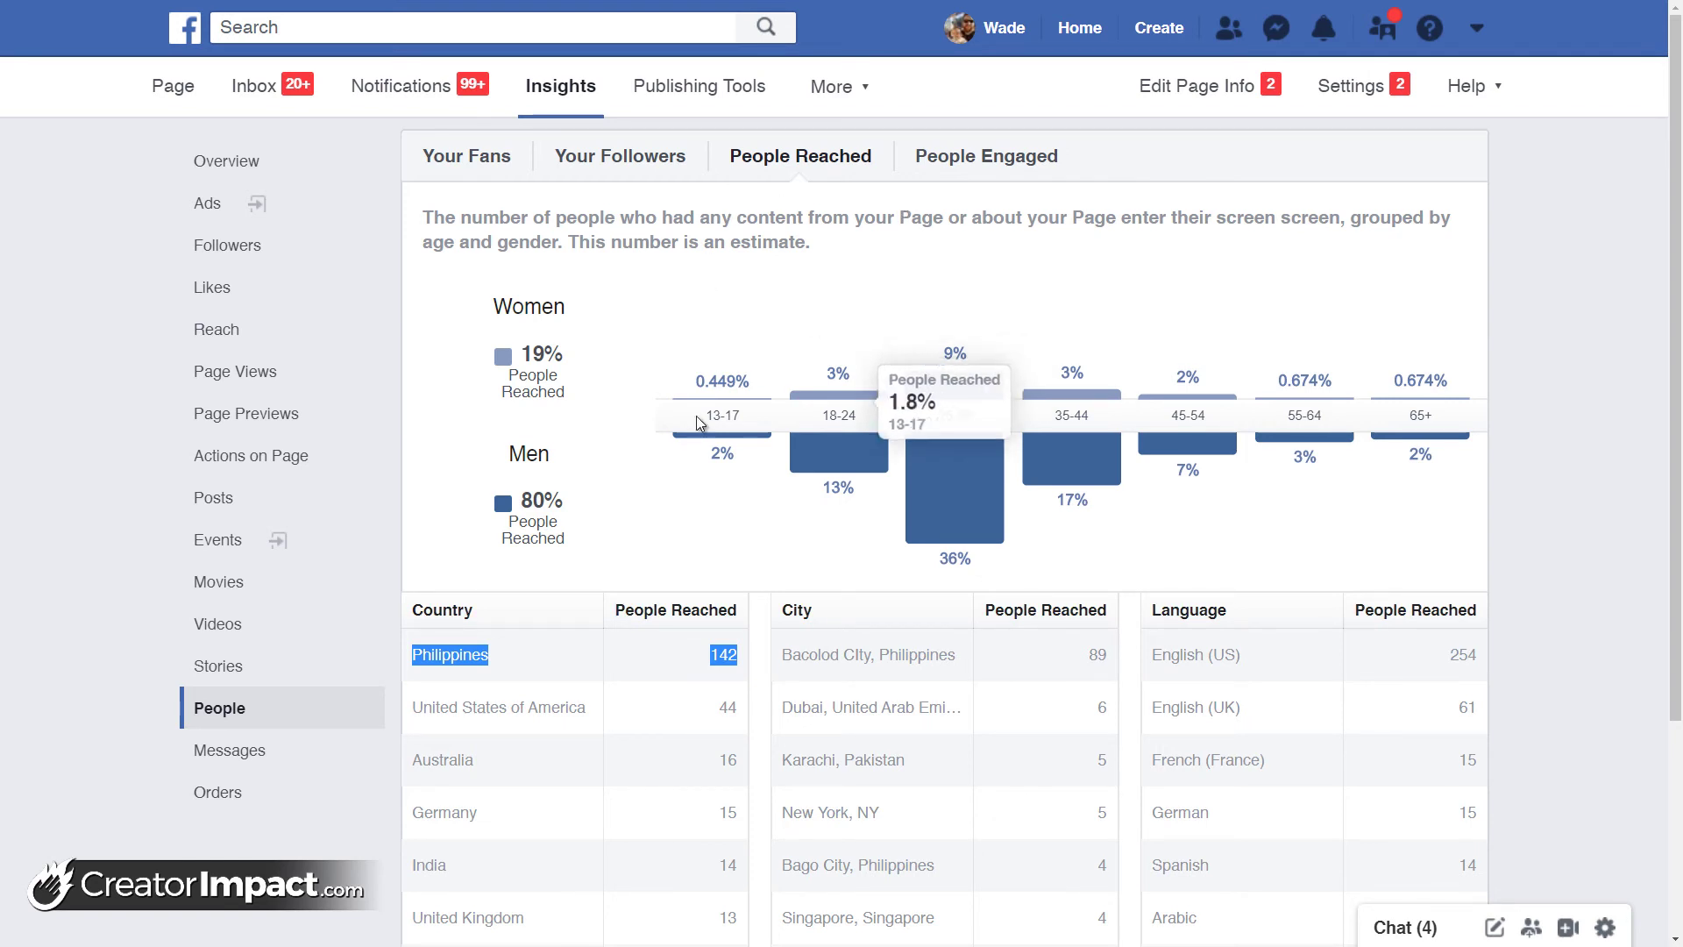
Open the People Engaged demographics and read what is shown there
{"action": "left_click", "coordinate": [994, 162]}
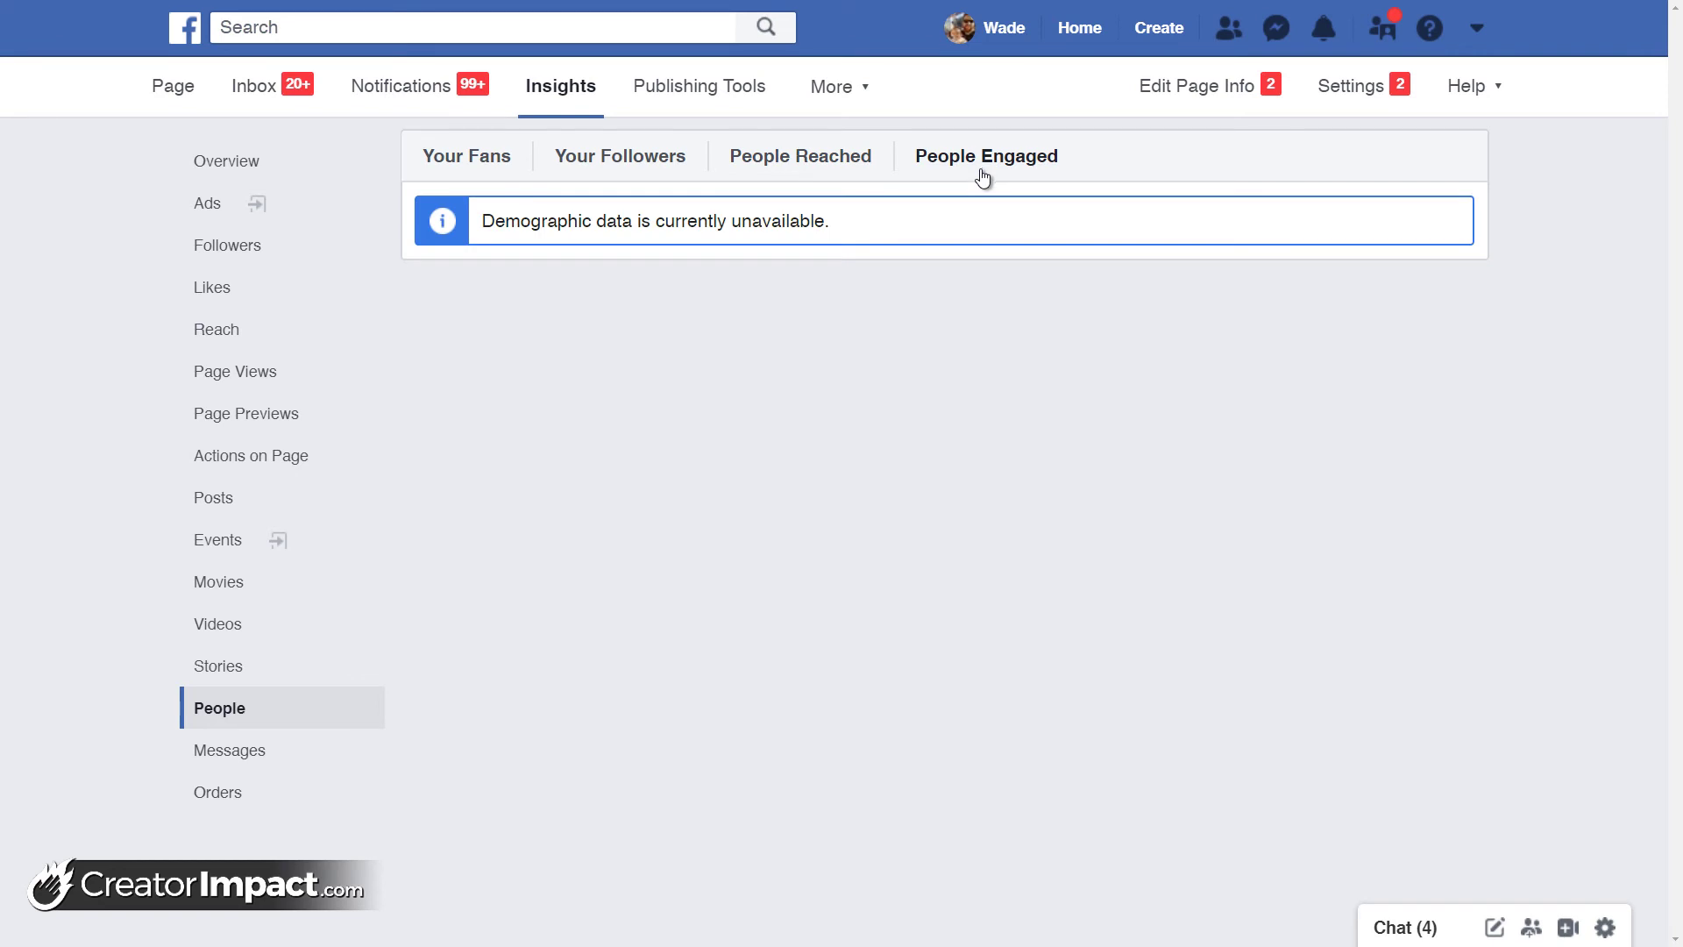
{"action": "left_click_drag", "start_coordinate": [493, 221], "coordinate": [773, 210]}
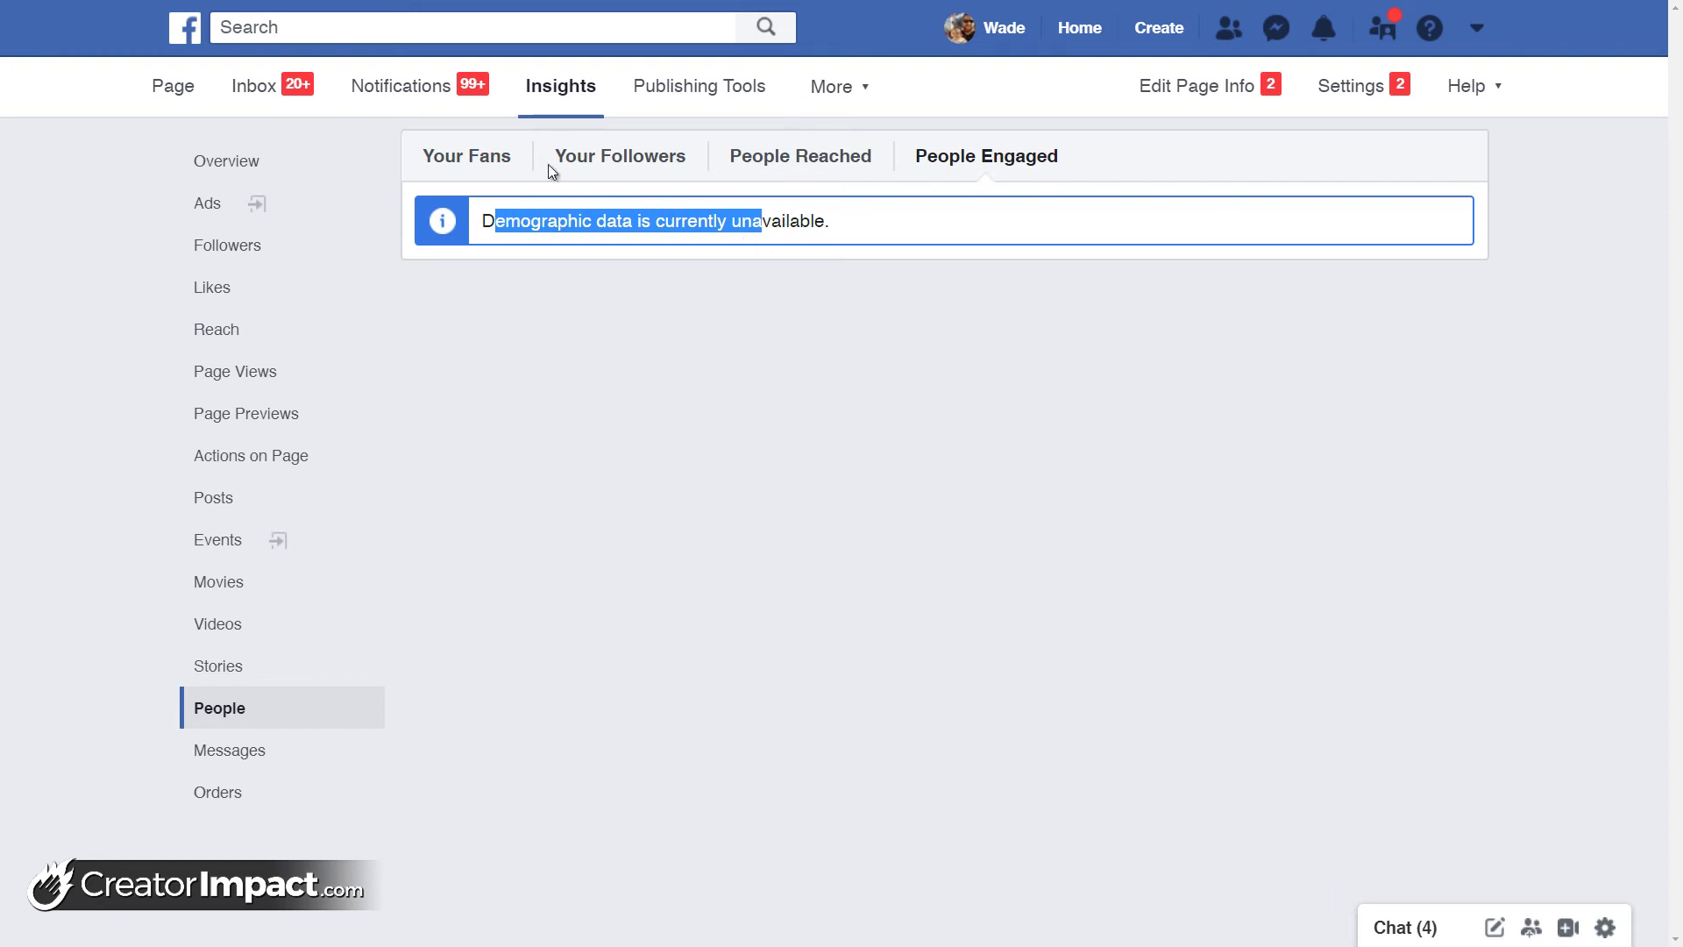
Open the Followers insights and extend the date range back to start on 4/21/2020
{"action": "left_click", "coordinate": [228, 252]}
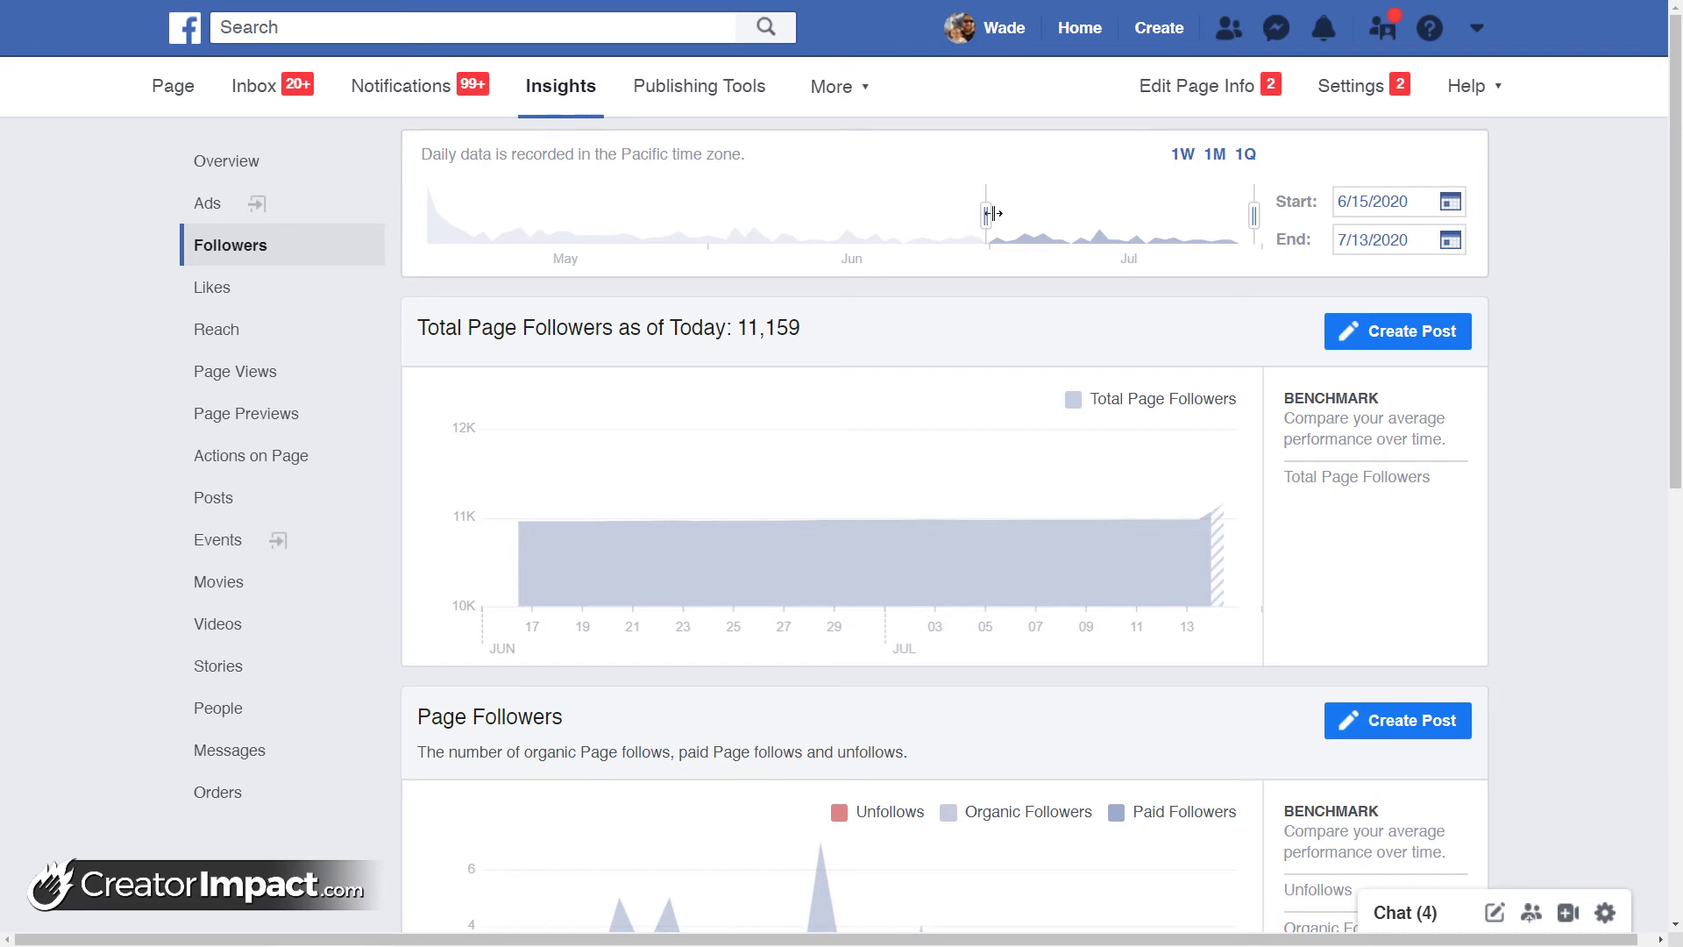
{"action": "left_click_drag", "start_coordinate": [924, 216], "coordinate": [470, 216]}
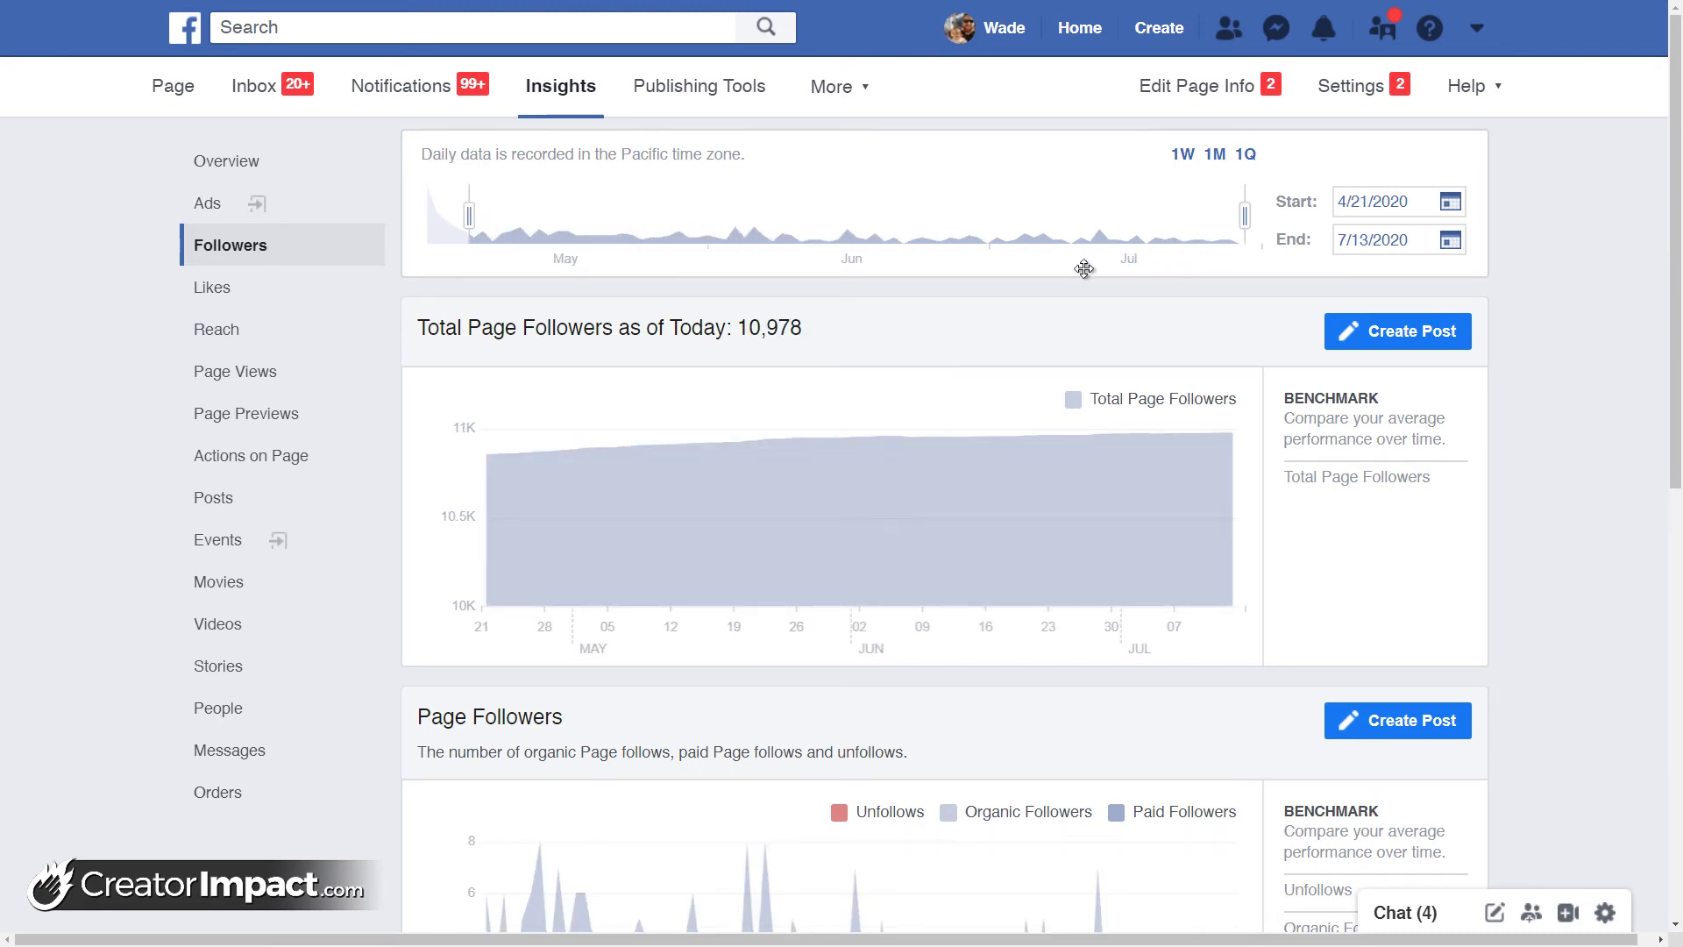
Examine the total page followers and the chart of organic follows, paid follows and unfollows
{"action": "scroll", "coordinate": [814, 279], "scroll_direction": "down", "scroll_amount": 1}
{"action": "left_click_drag", "start_coordinate": [435, 245], "coordinate": [764, 254]}
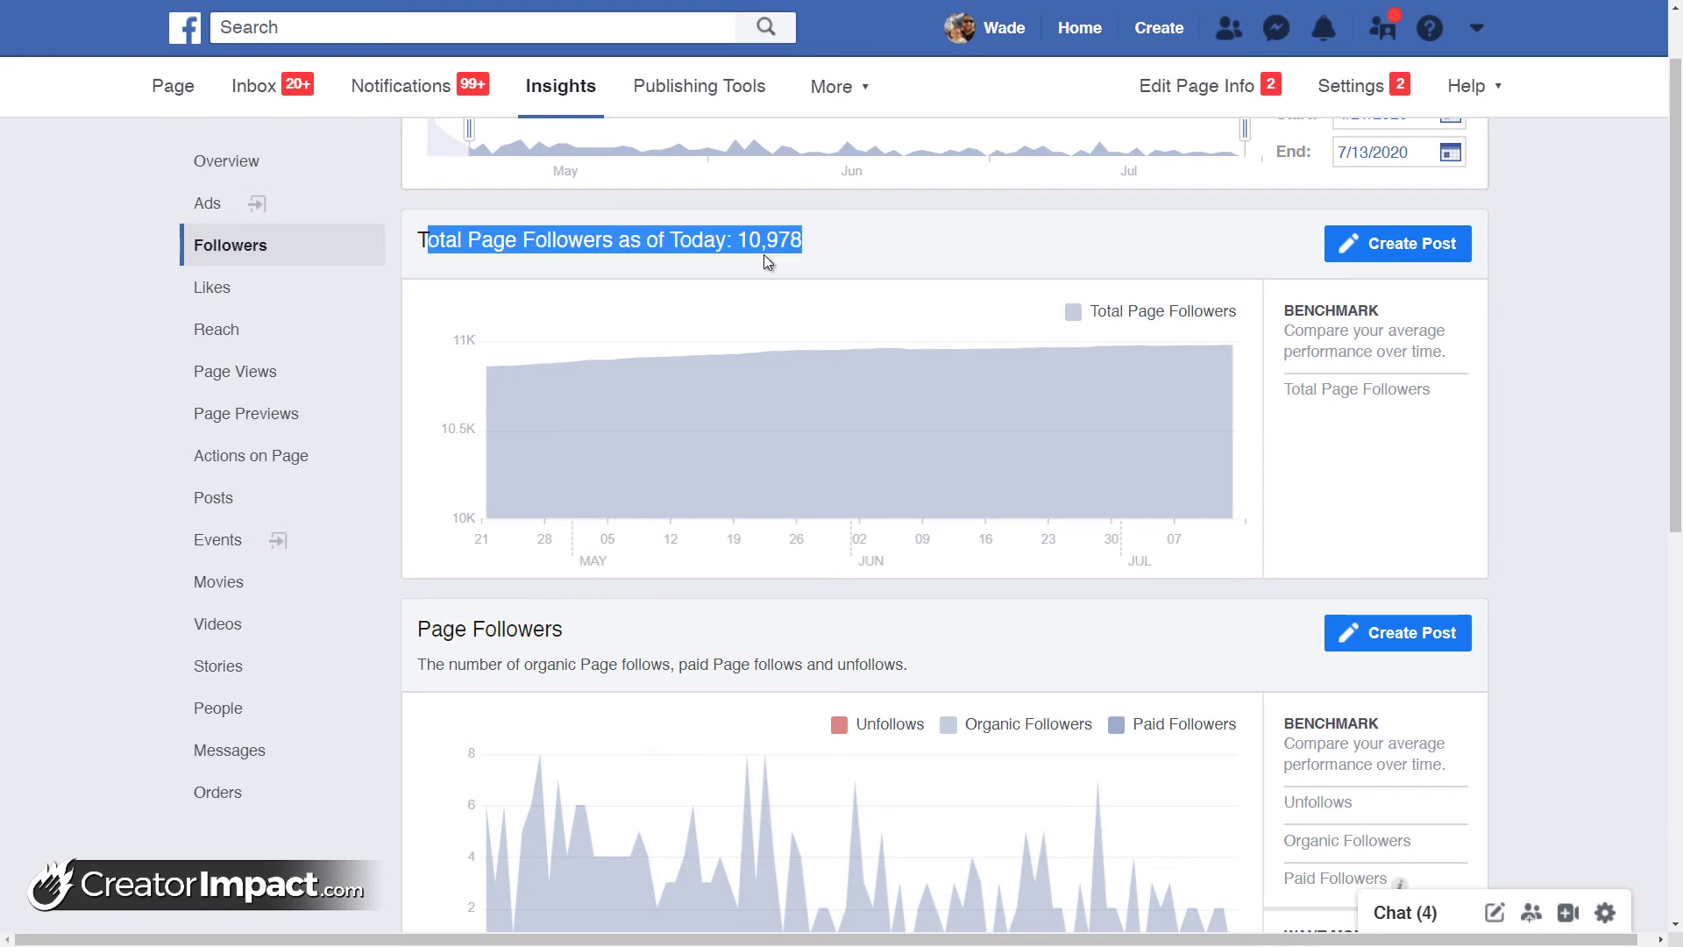
{"action": "left_click", "coordinate": [814, 245]}
{"action": "double_click", "coordinate": [813, 245]}
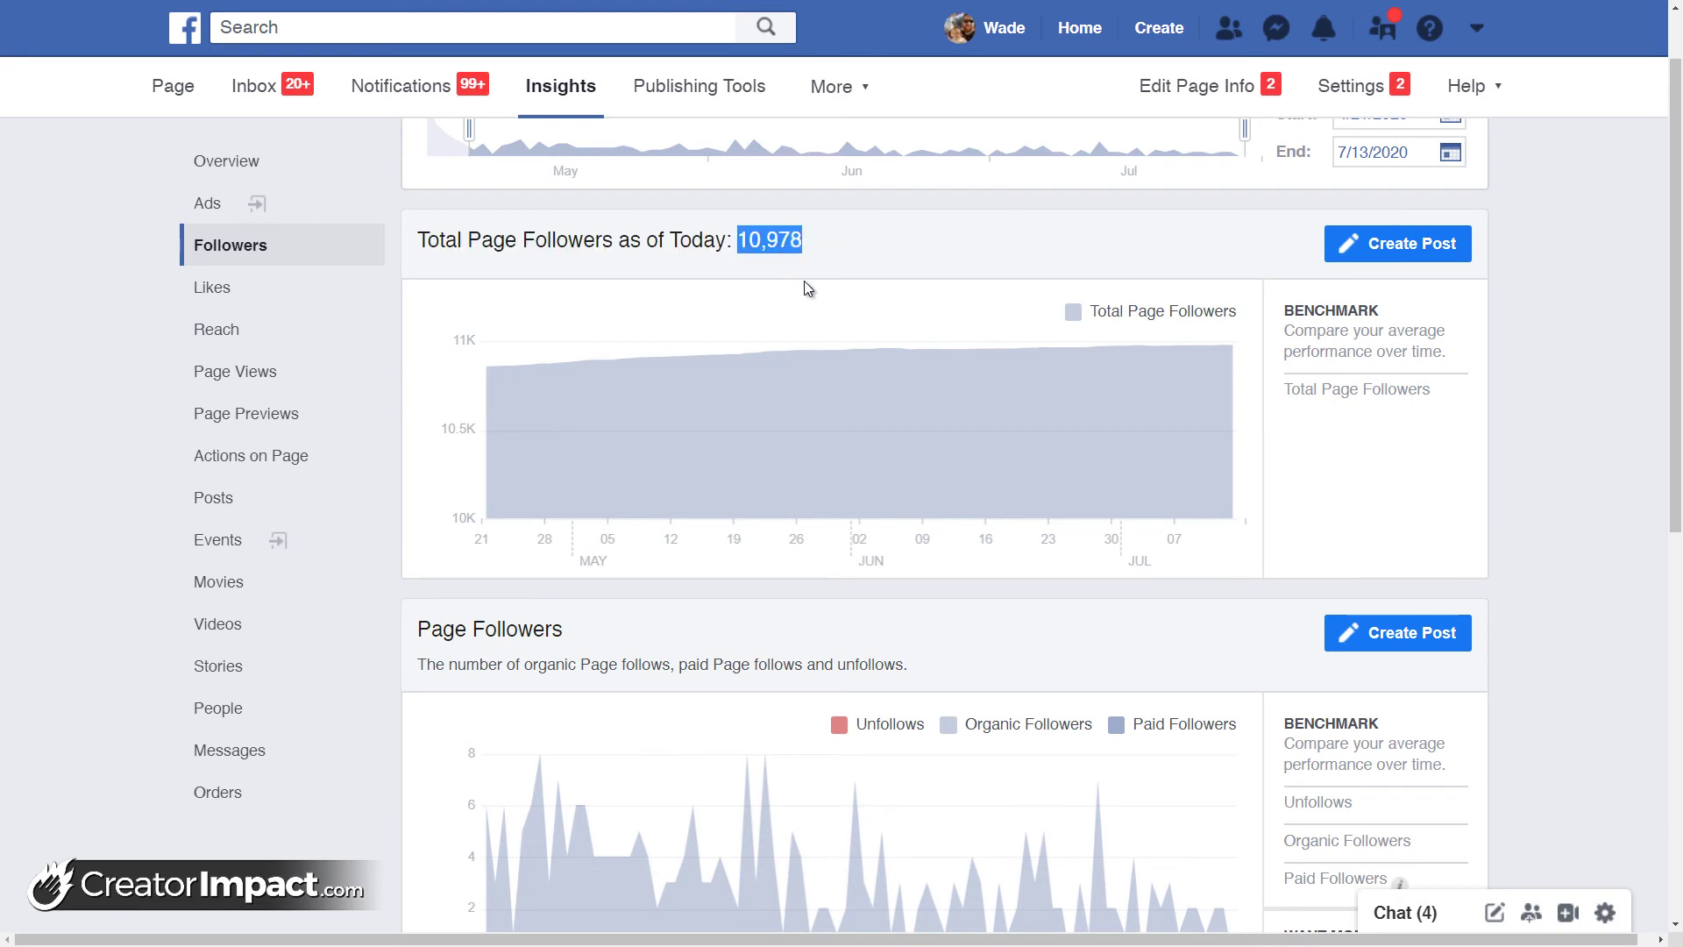
{"action": "scroll", "coordinate": [727, 300], "scroll_direction": "down", "scroll_amount": 4}
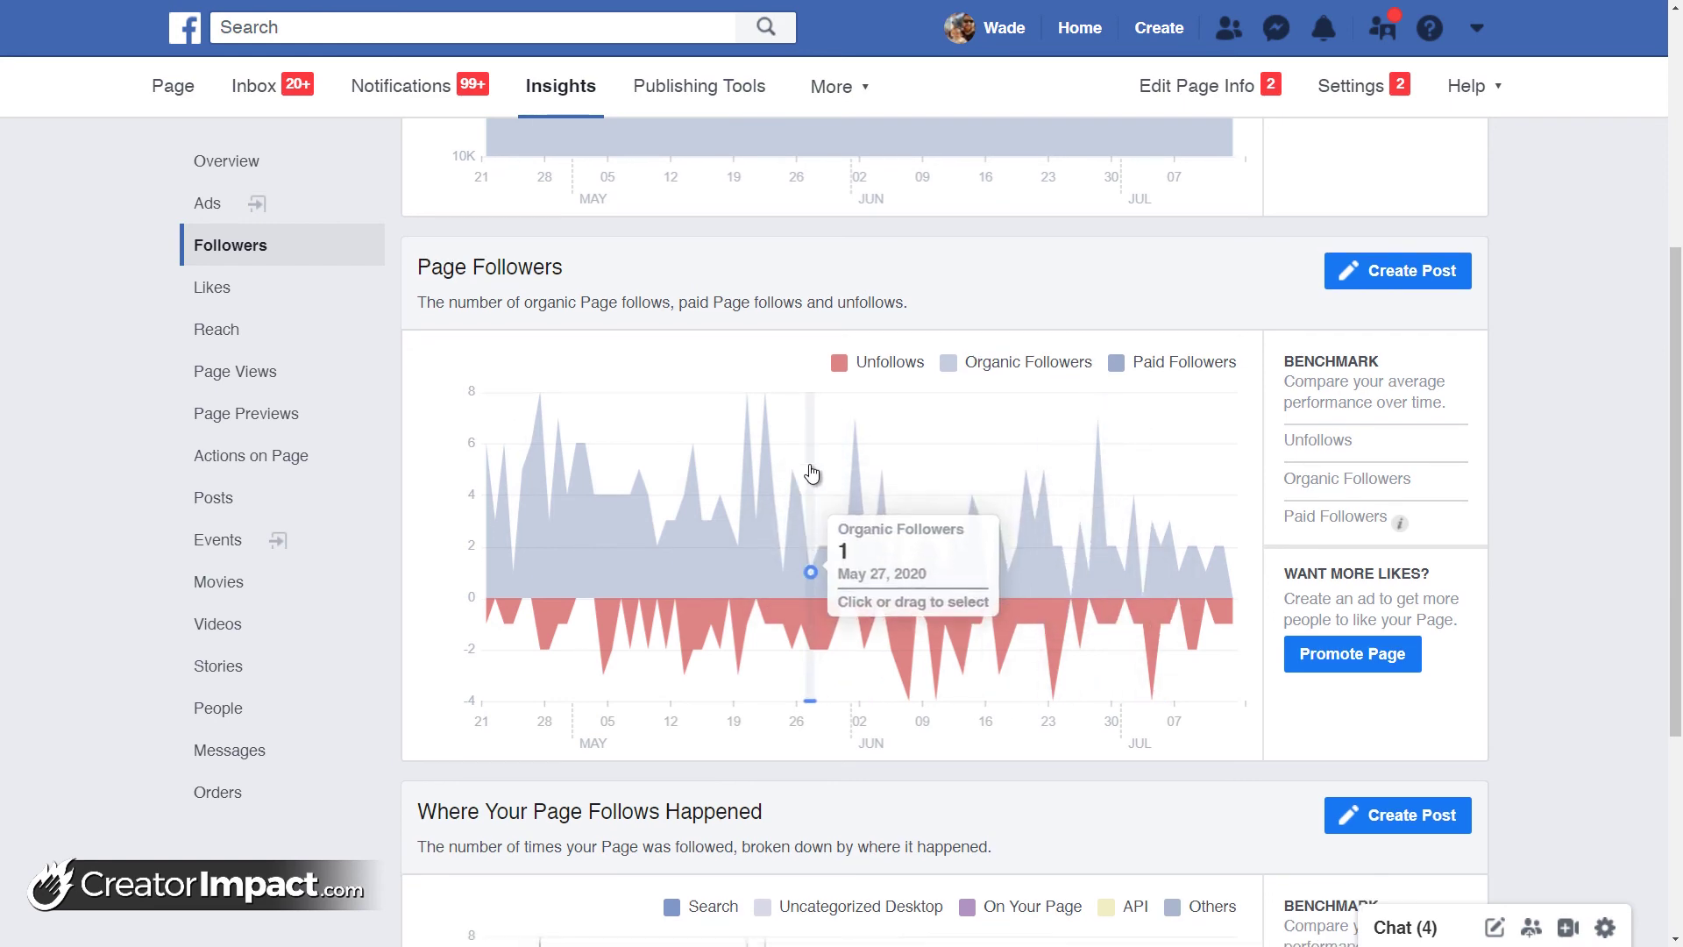
Examine where the page follows happened, including the Search source, and recheck the Page Followers and Total Page Followers charts
{"action": "scroll", "coordinate": [810, 474], "scroll_direction": "down", "scroll_amount": 4}
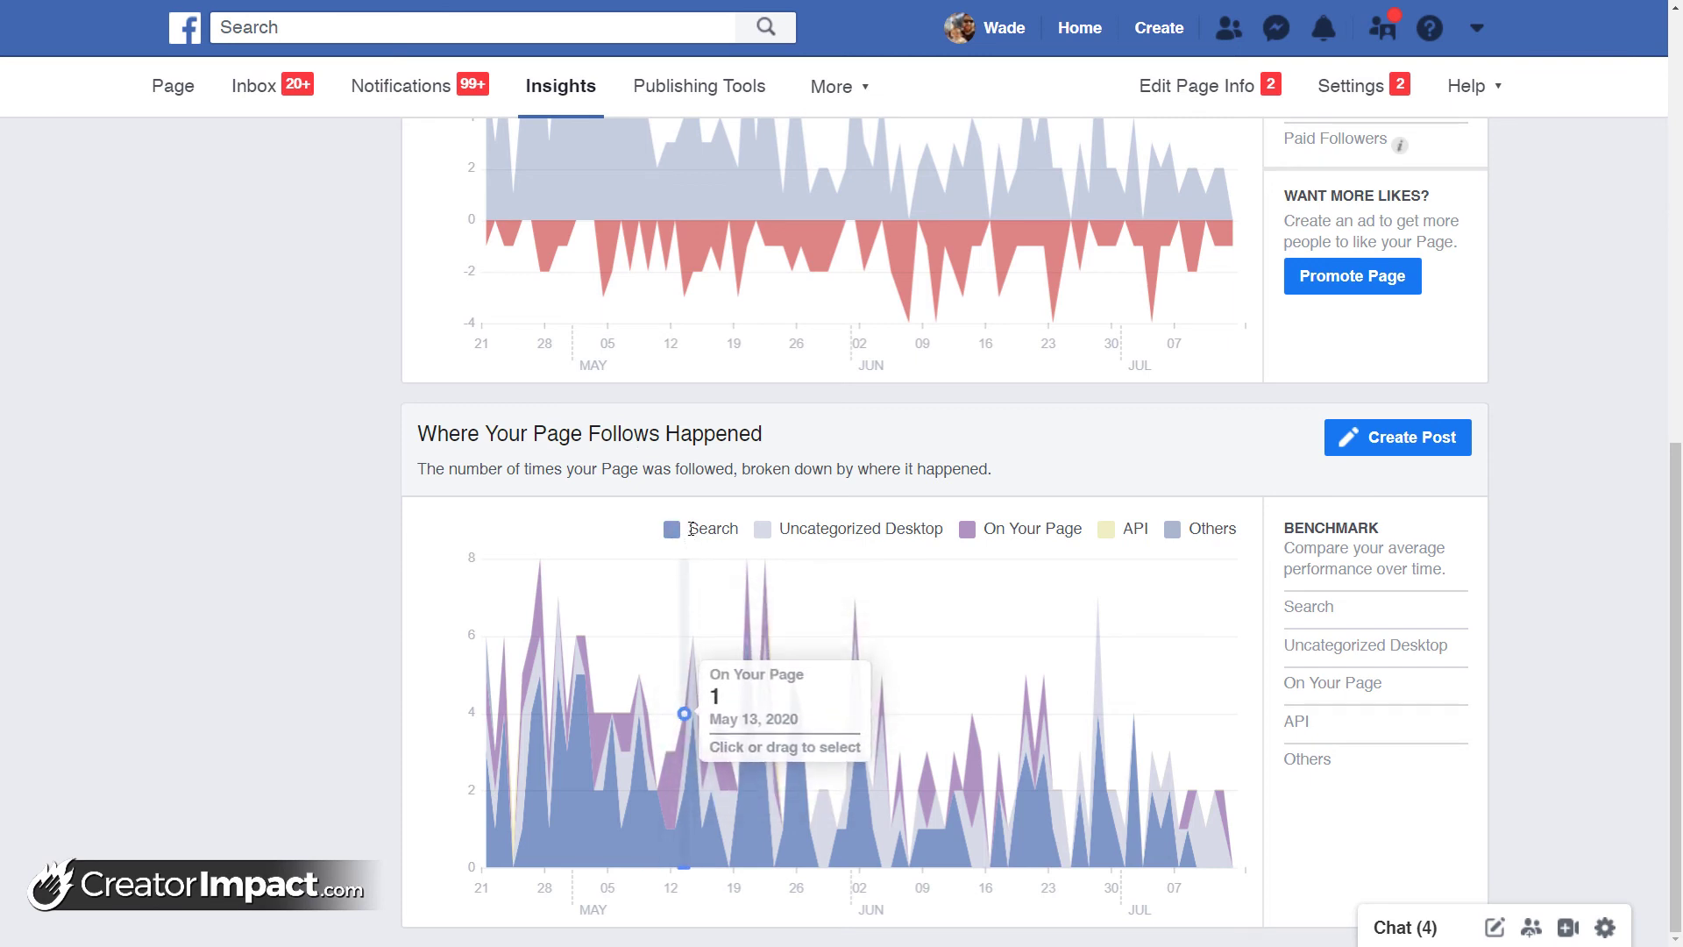
{"action": "left_click_drag", "start_coordinate": [728, 528], "coordinate": [688, 528]}
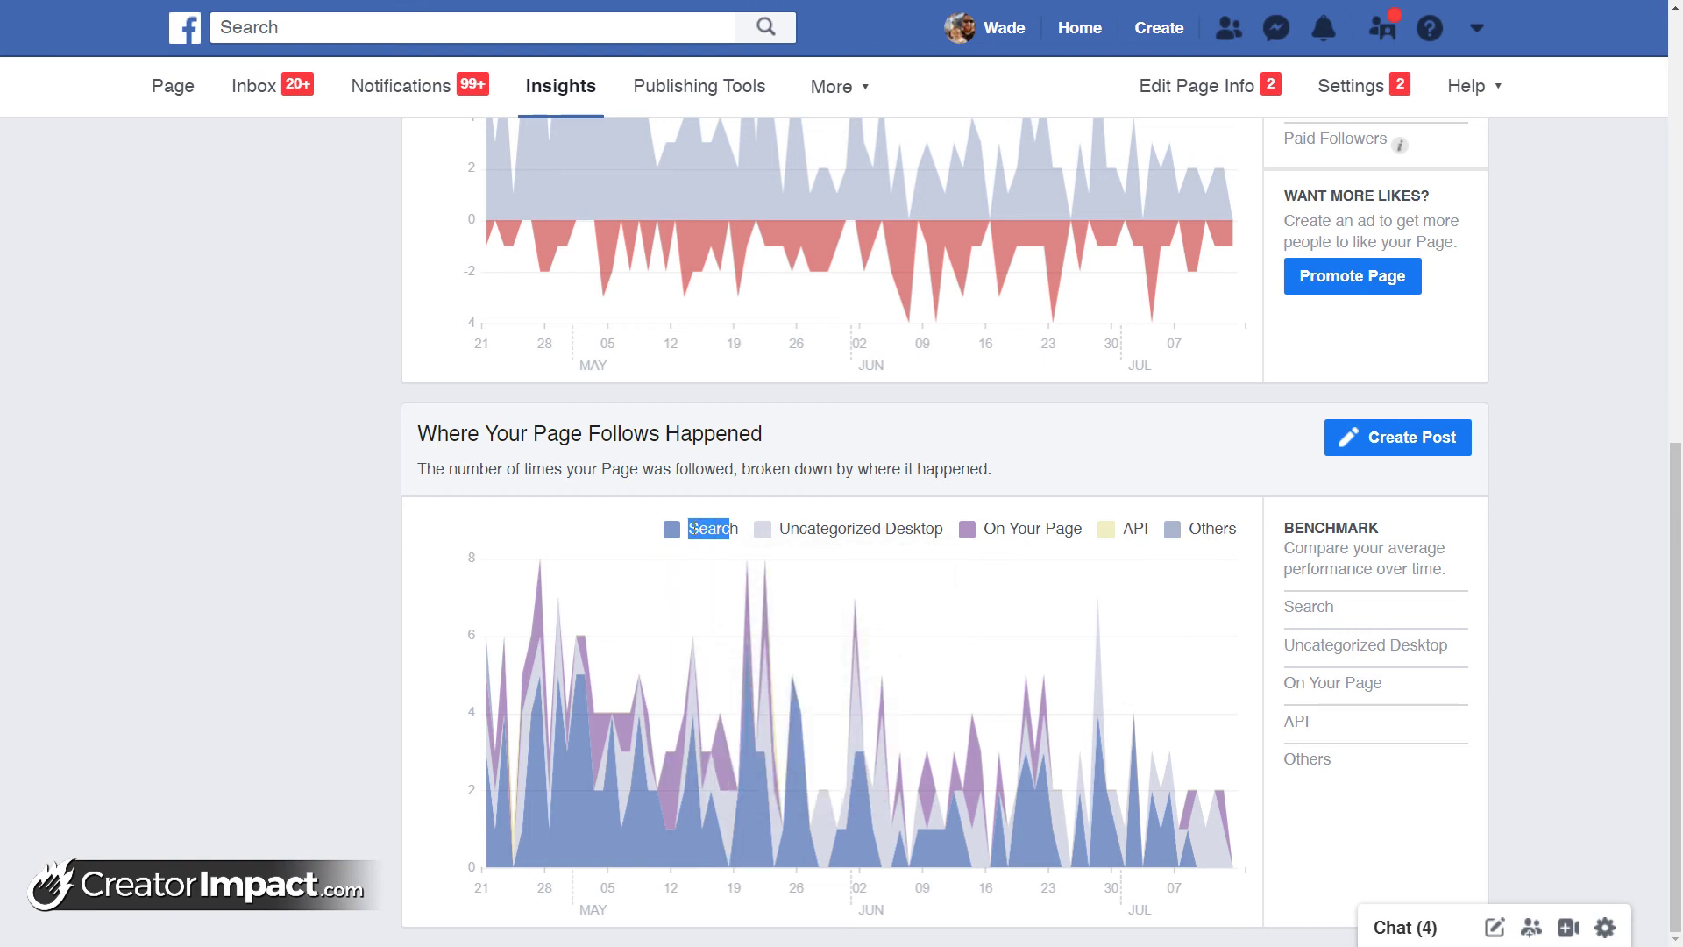
{"action": "left_click", "coordinate": [331, 542]}
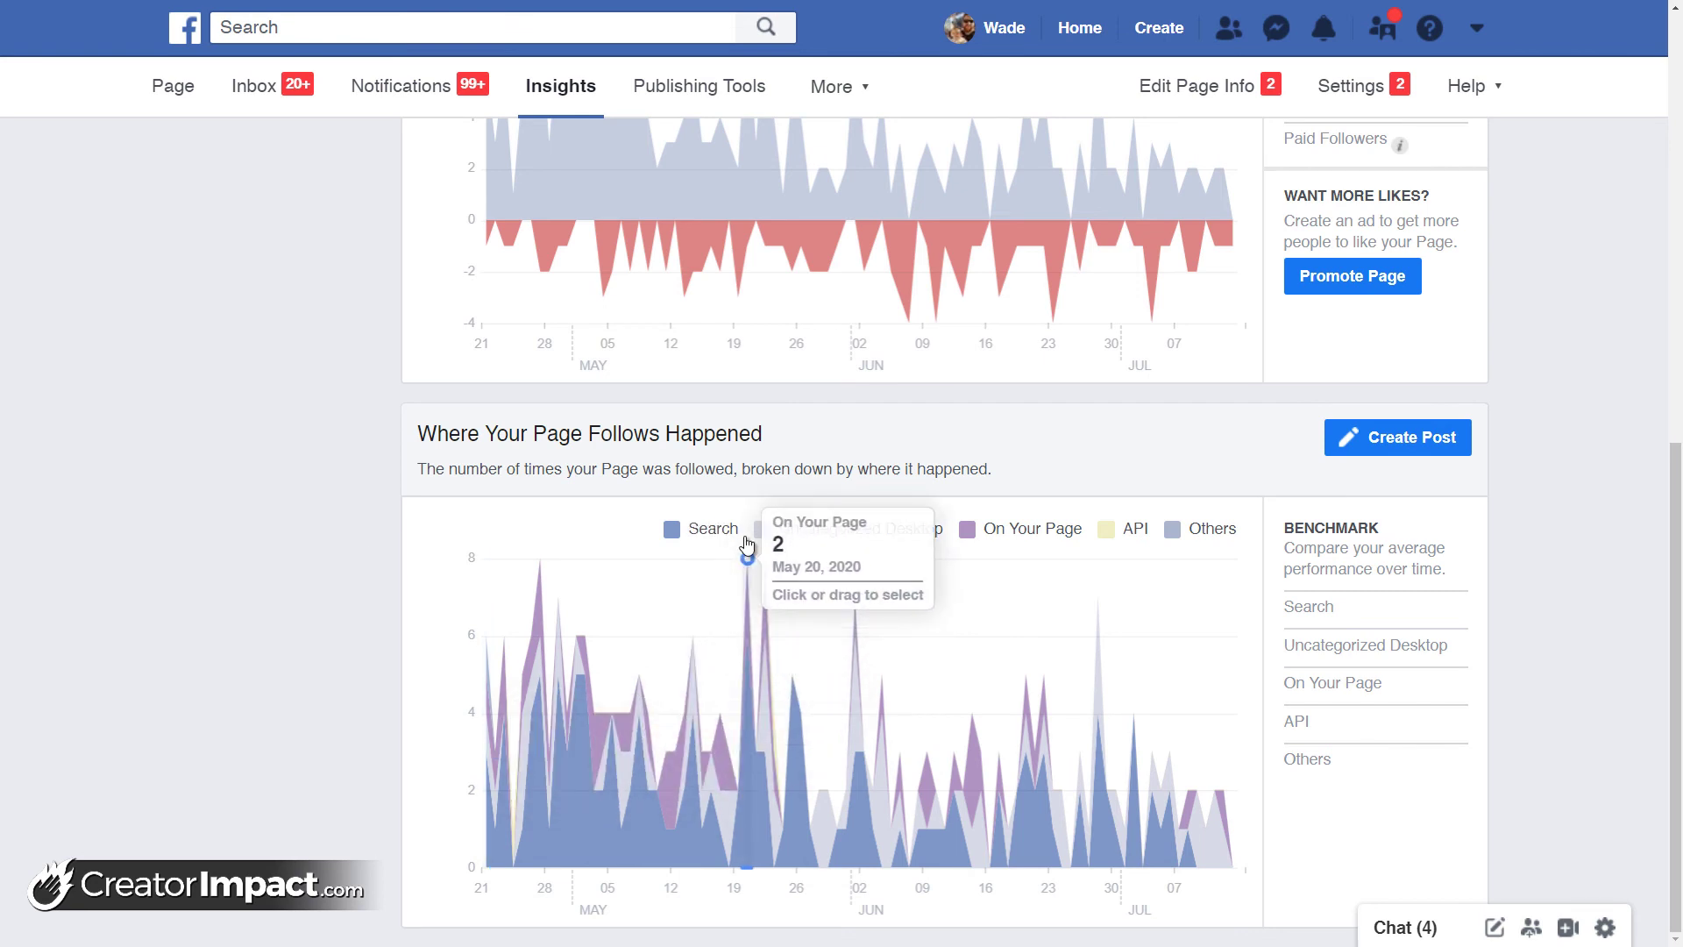
{"action": "scroll", "coordinate": [958, 719], "scroll_direction": "up", "scroll_amount": 4}
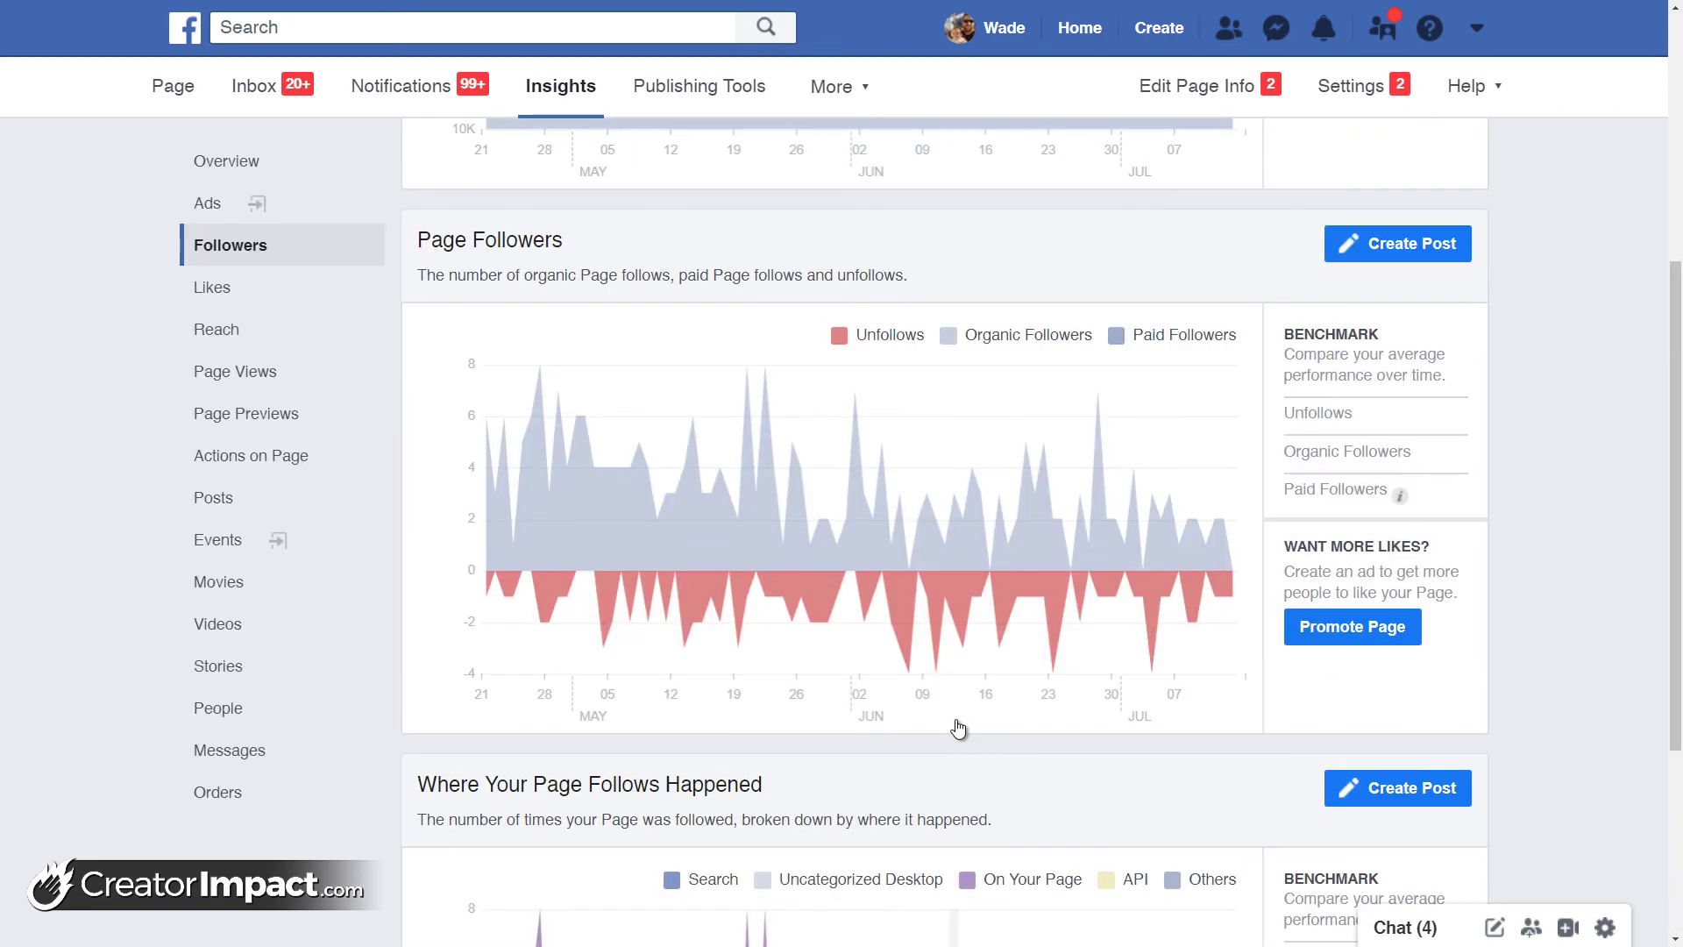
{"action": "scroll", "coordinate": [958, 719], "scroll_direction": "up", "scroll_amount": 5}
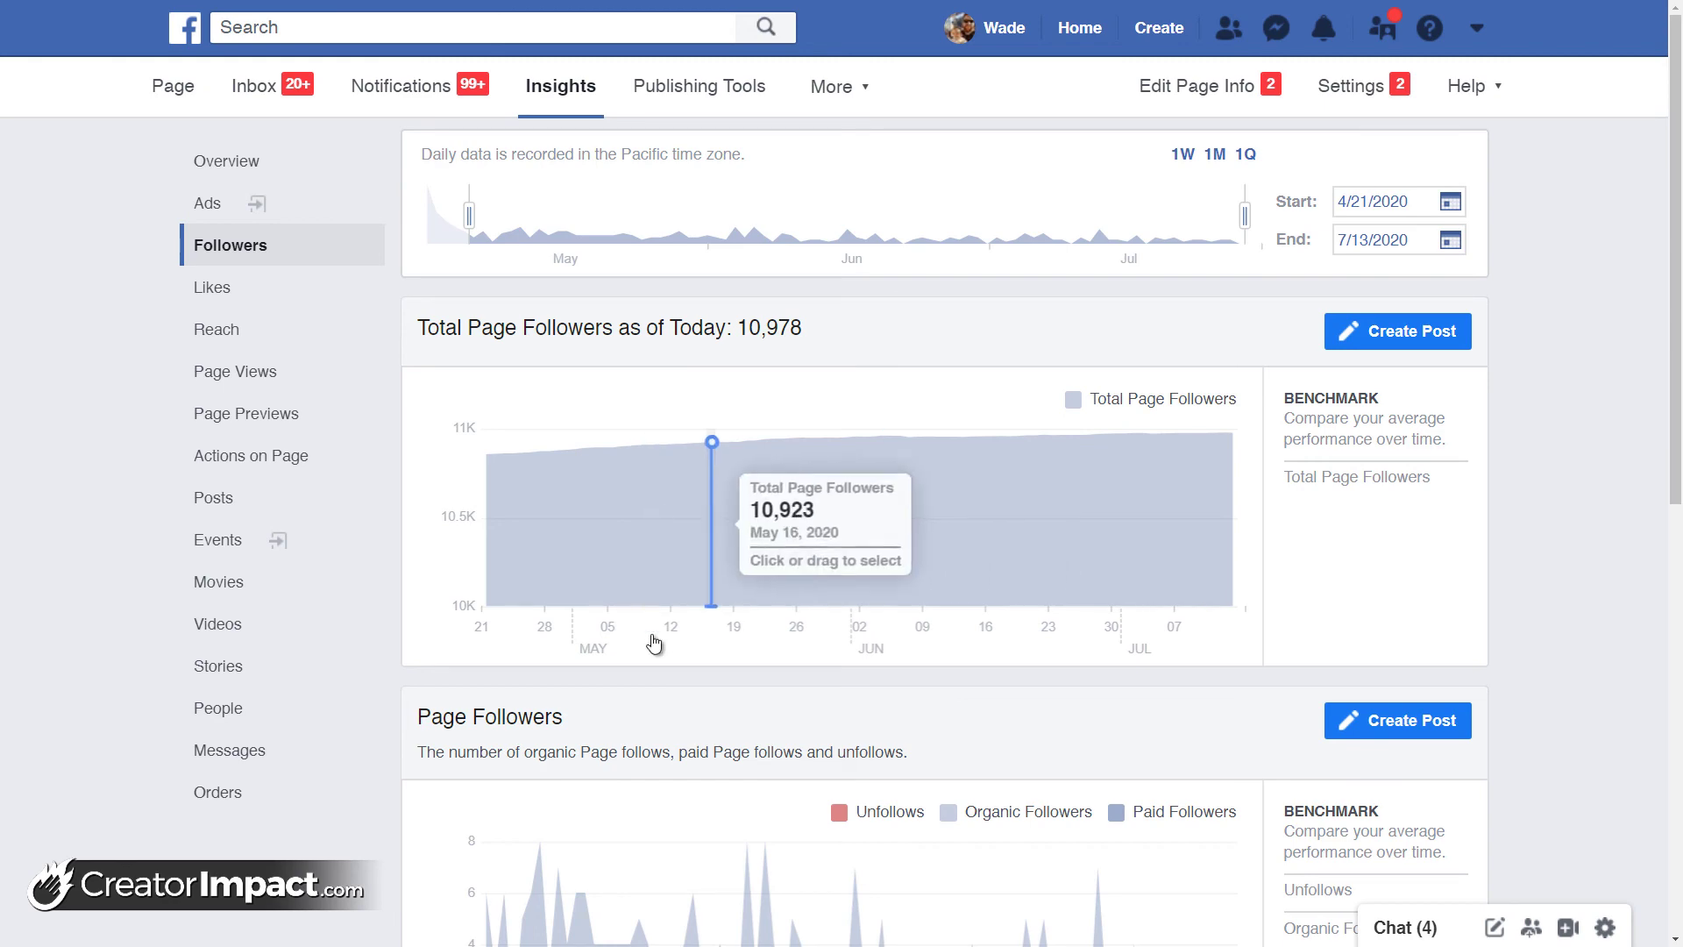
{"action": "scroll", "coordinate": [649, 631], "scroll_direction": "down", "scroll_amount": 5}
{"action": "scroll", "coordinate": [570, 561], "scroll_direction": "up", "scroll_amount": 5}
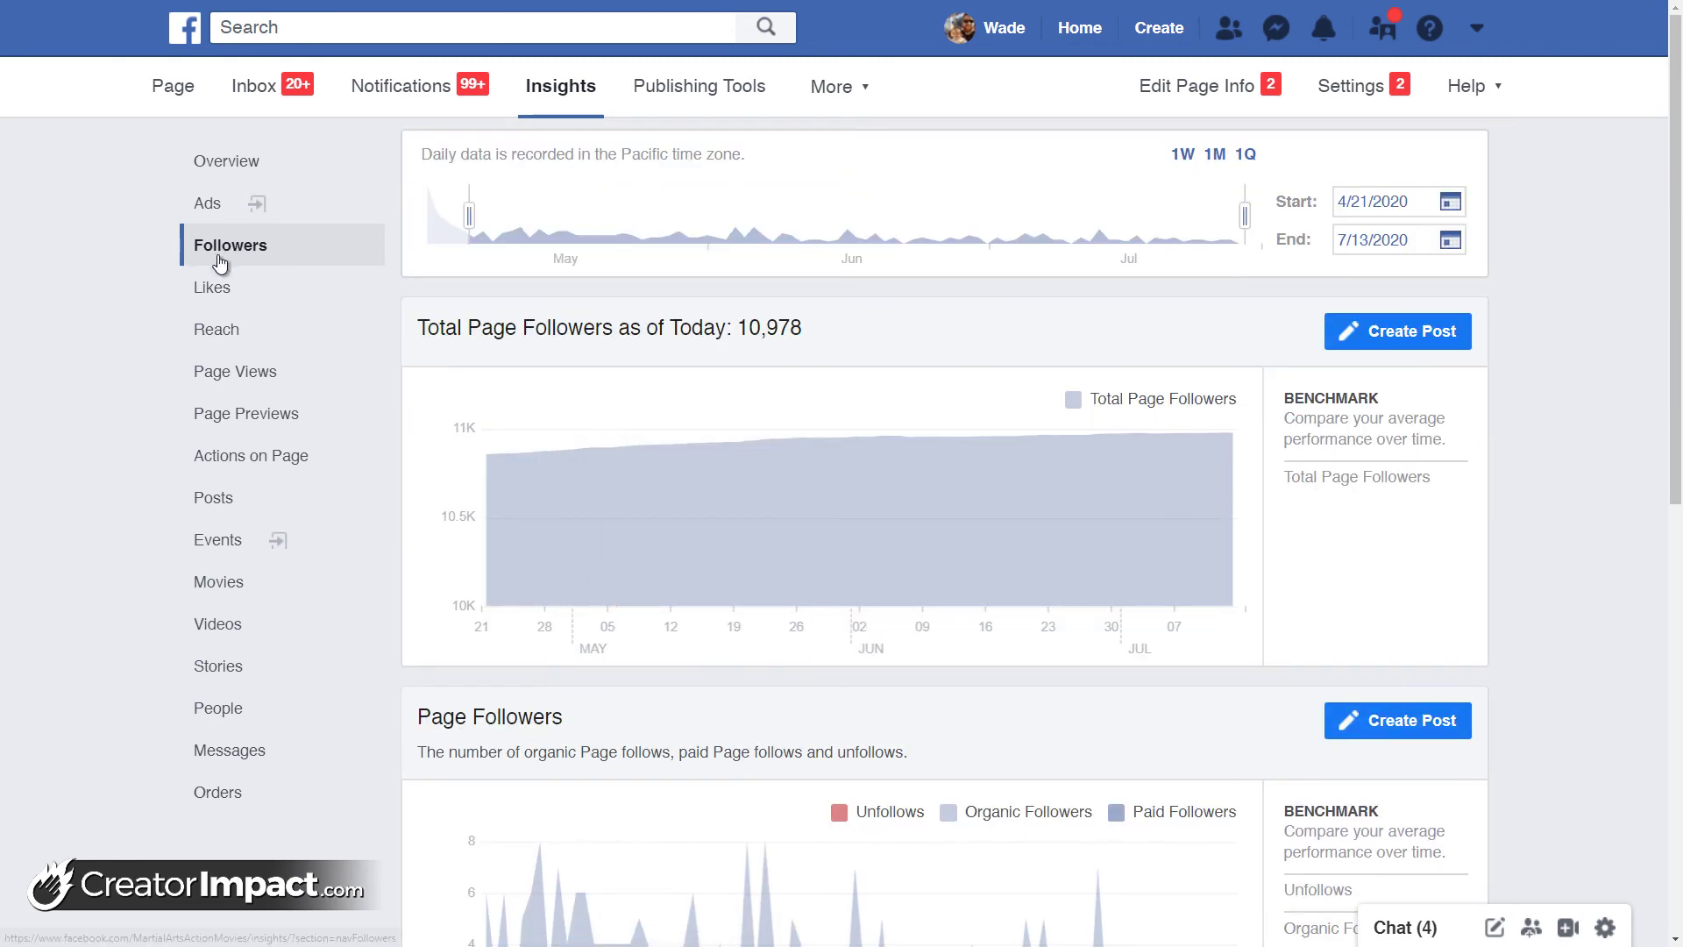
Open the Likes insights and examine where the page likes happened, including the Restored Likes from Reactivated Accounts source
{"action": "left_click", "coordinate": [200, 296]}
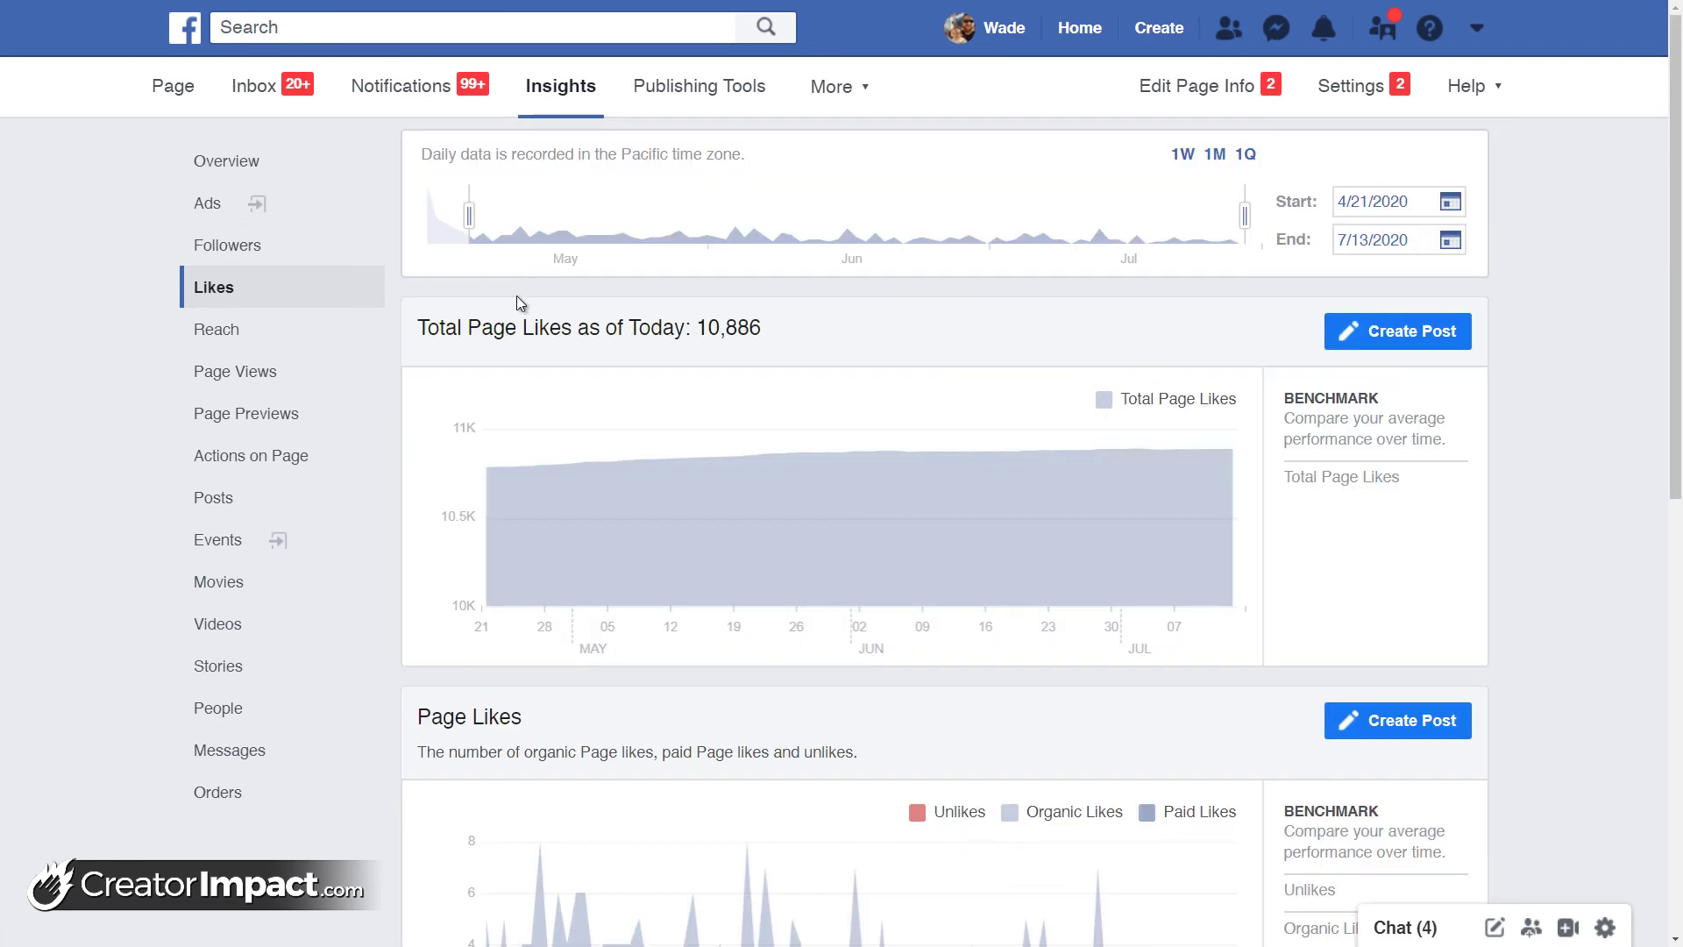
{"action": "scroll", "coordinate": [742, 395], "scroll_direction": "down", "scroll_amount": 8}
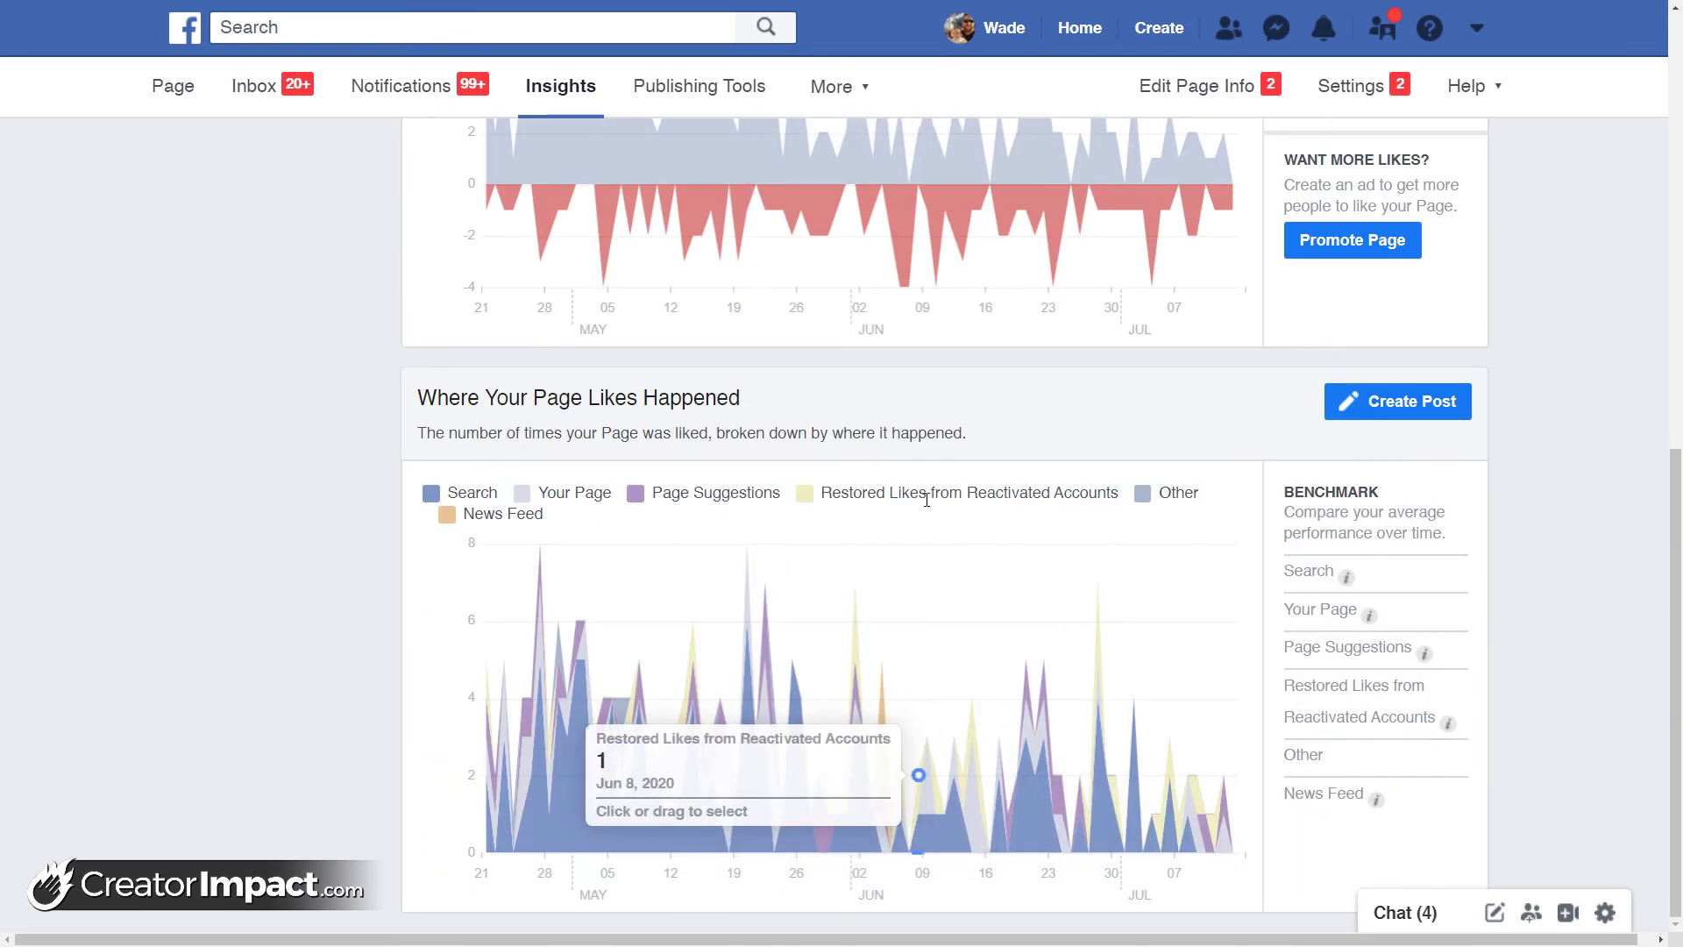
{"action": "left_click_drag", "start_coordinate": [865, 496], "coordinate": [1090, 493]}
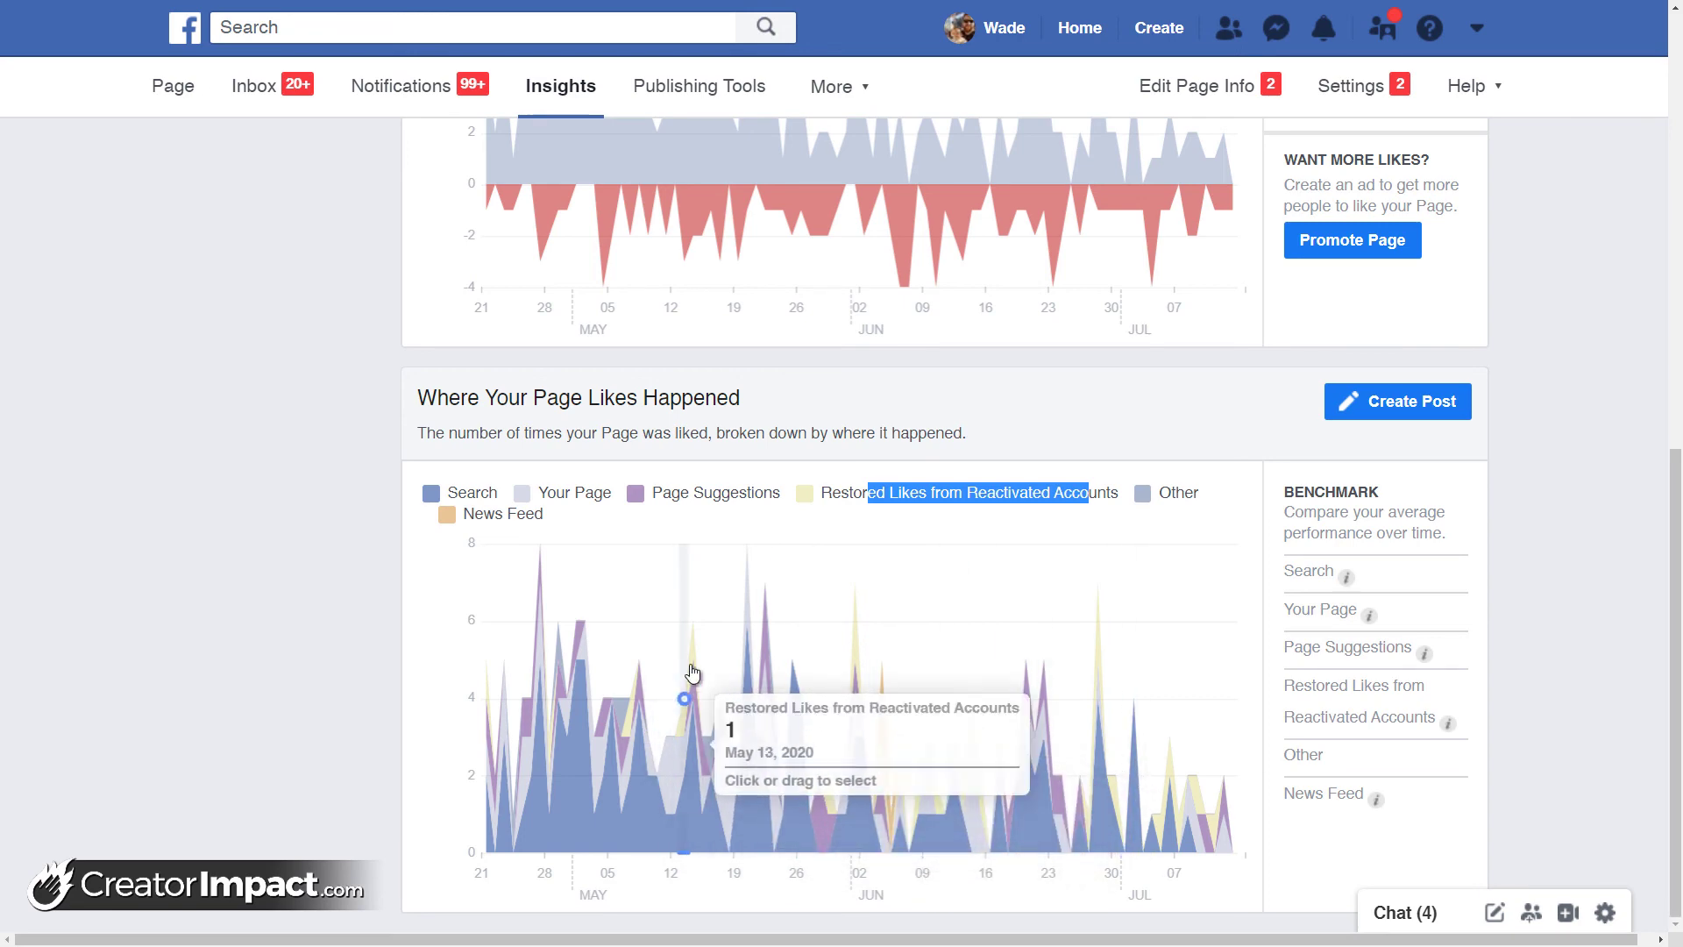
{"action": "scroll", "coordinate": [1094, 707], "scroll_direction": "up", "scroll_amount": 15}
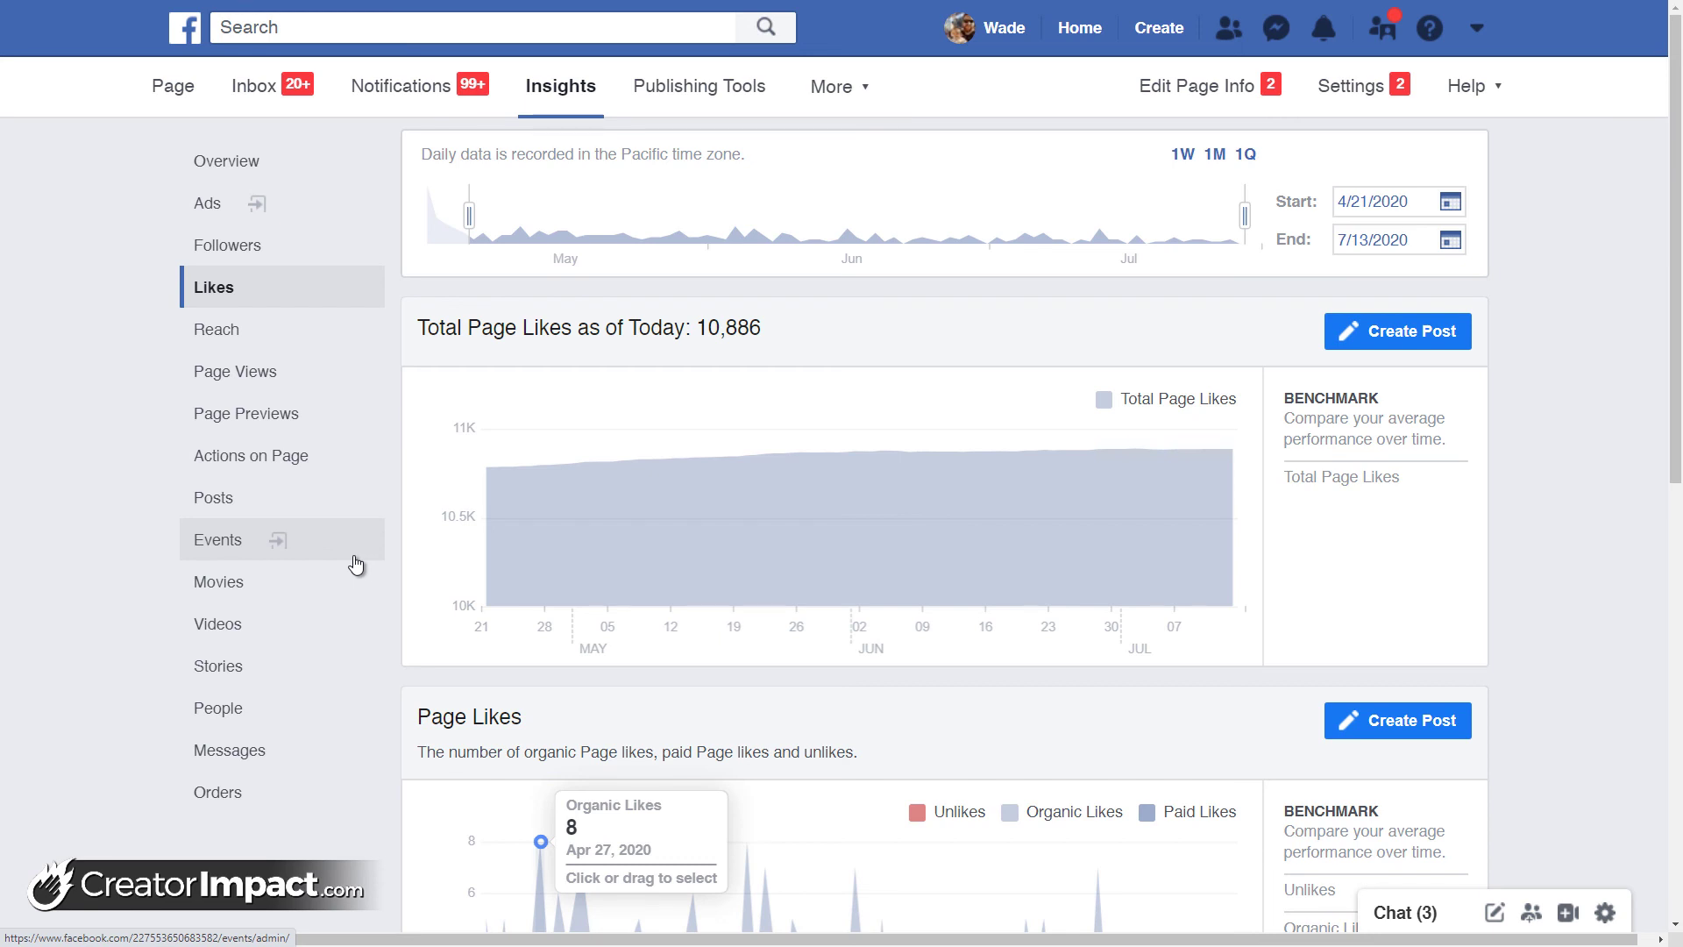
Open the Posts insights and examine when fans are online by day and time, along with the reach and engagement of all published posts
{"action": "left_click", "coordinate": [237, 507]}
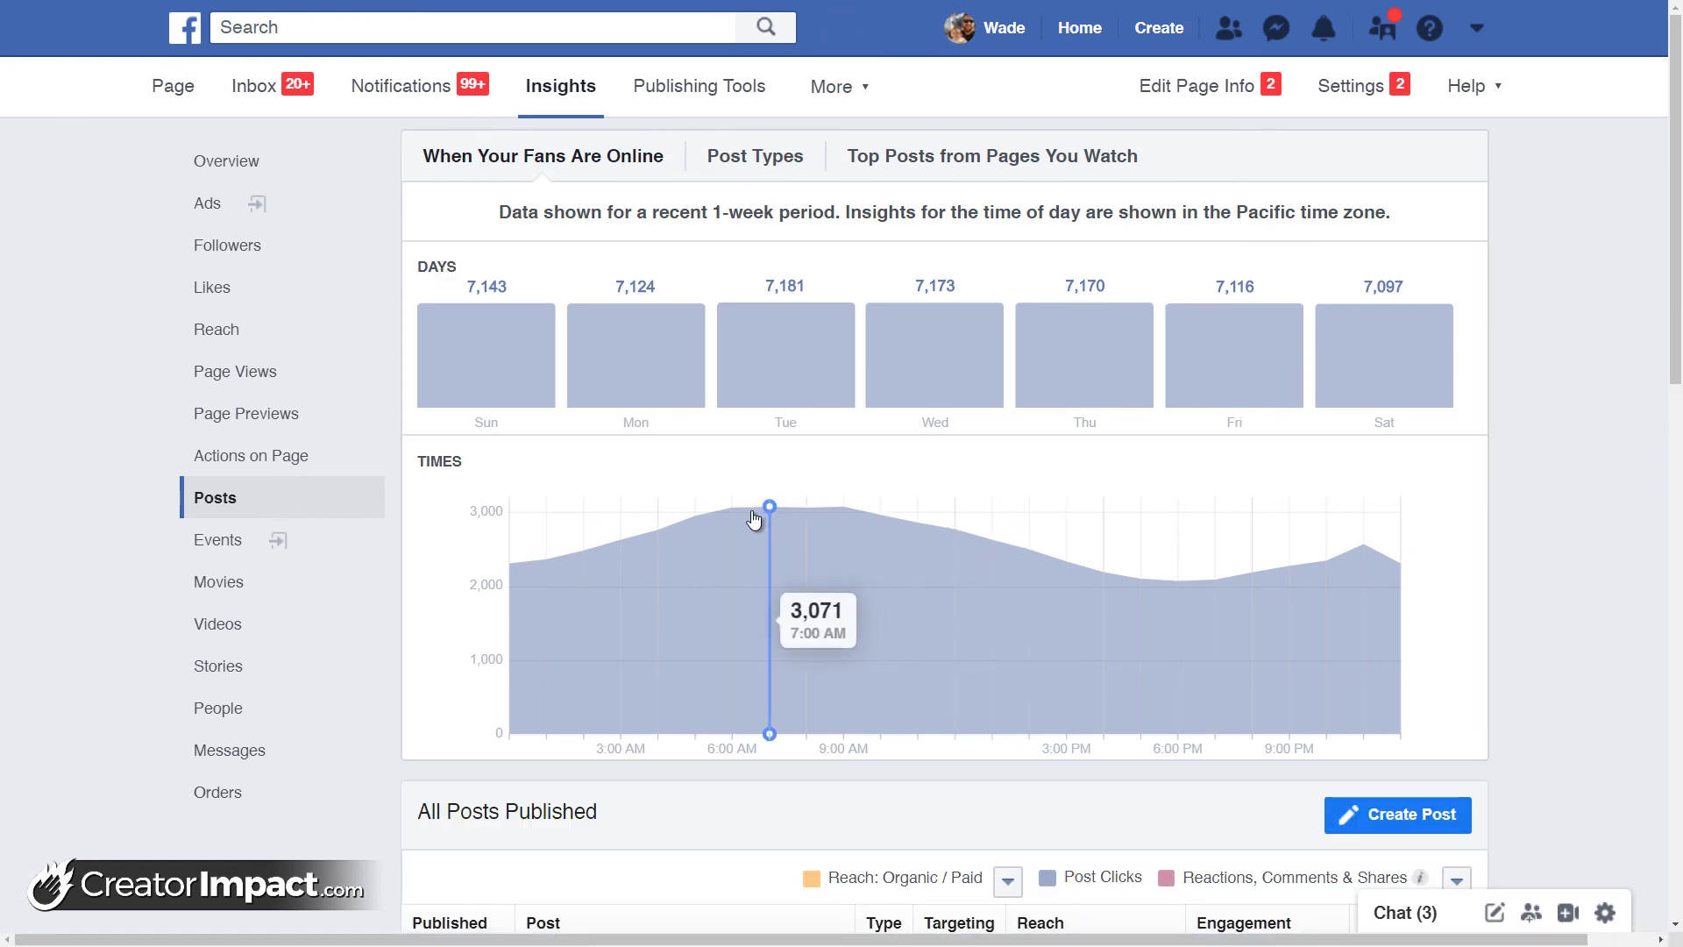
{"action": "scroll", "coordinate": [732, 481], "scroll_direction": "down", "scroll_amount": 5}
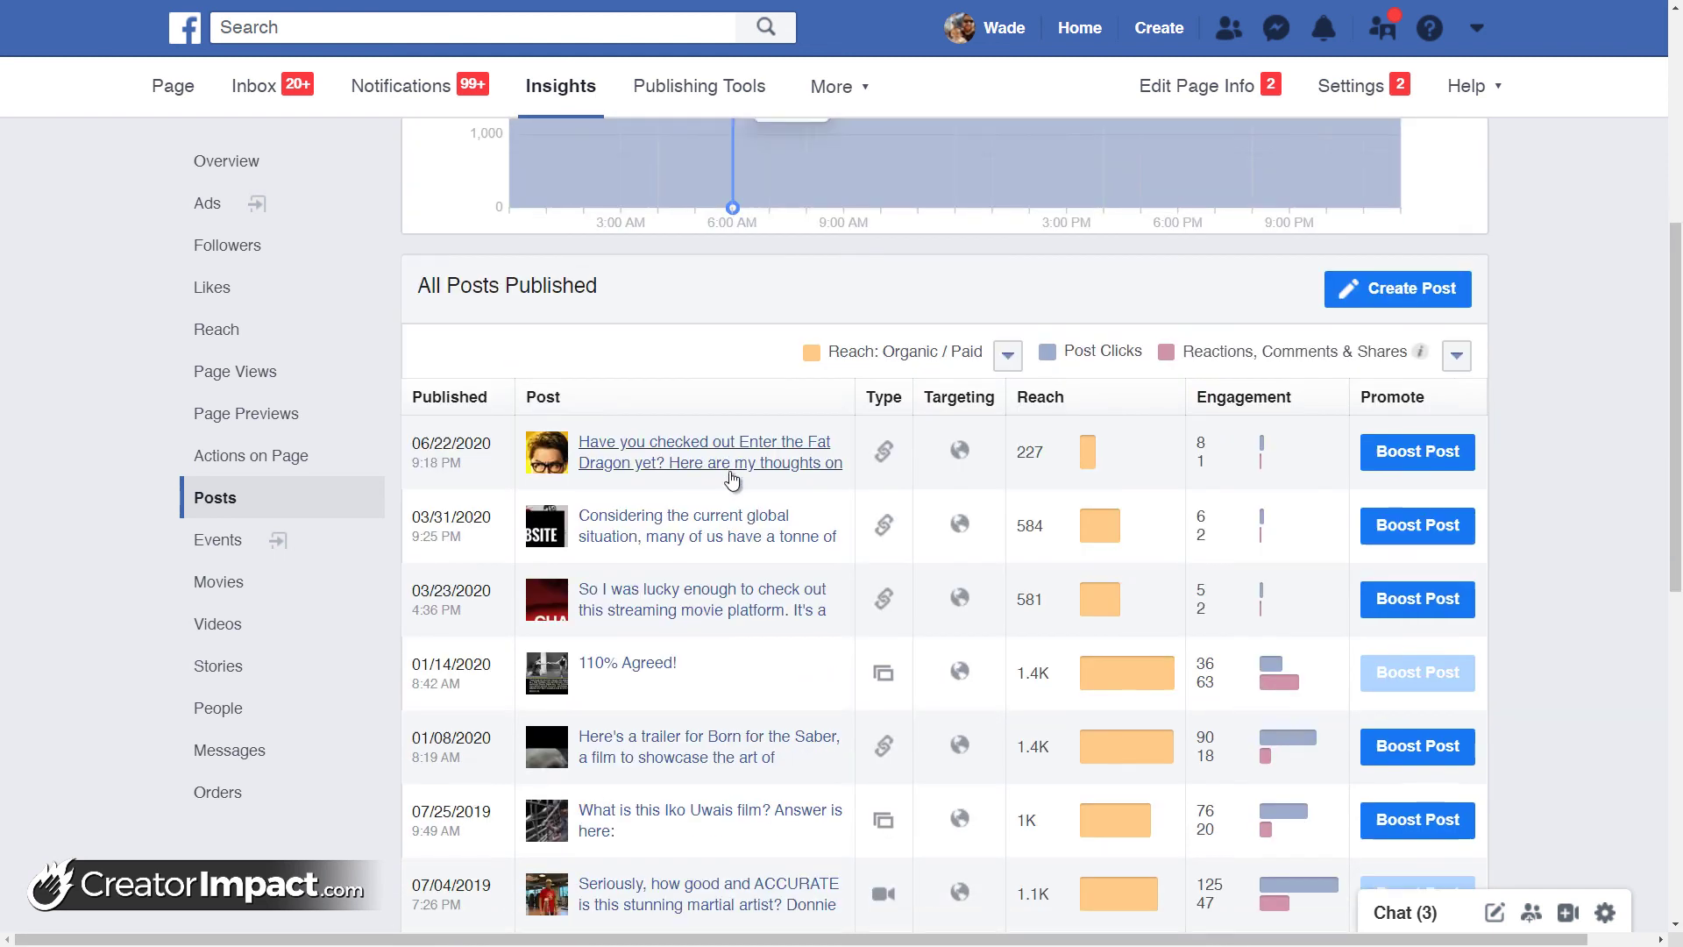
{"action": "scroll", "coordinate": [733, 480], "scroll_direction": "up", "scroll_amount": 5}
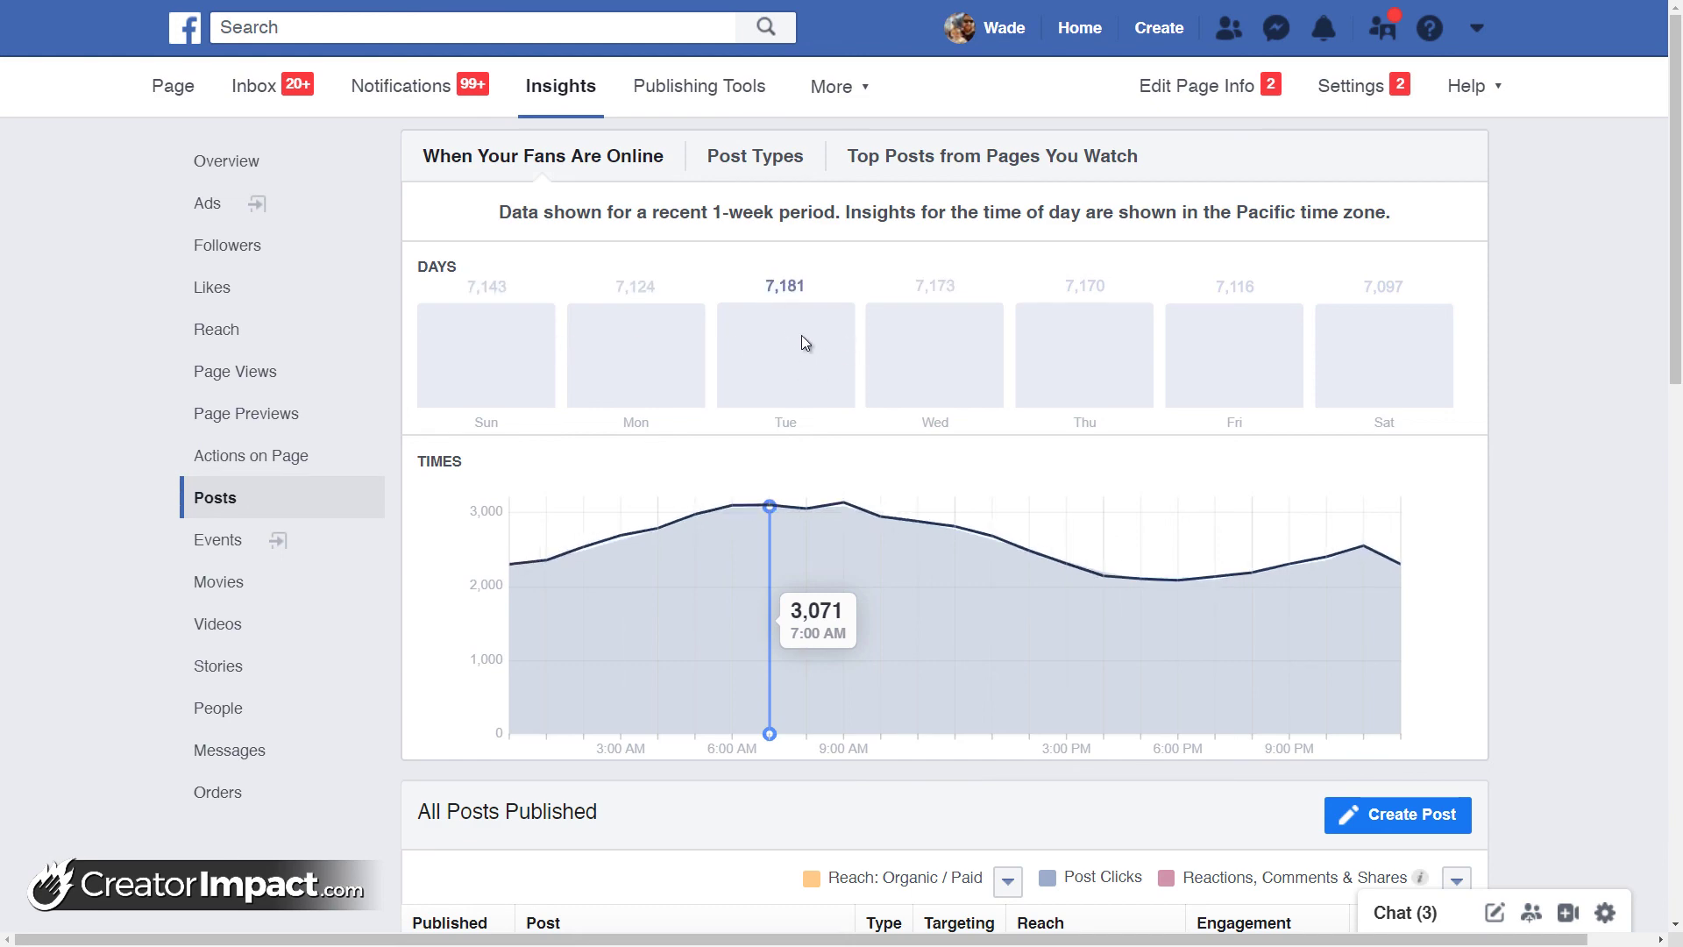
{"action": "scroll", "coordinate": [793, 337], "scroll_direction": "down", "scroll_amount": 6}
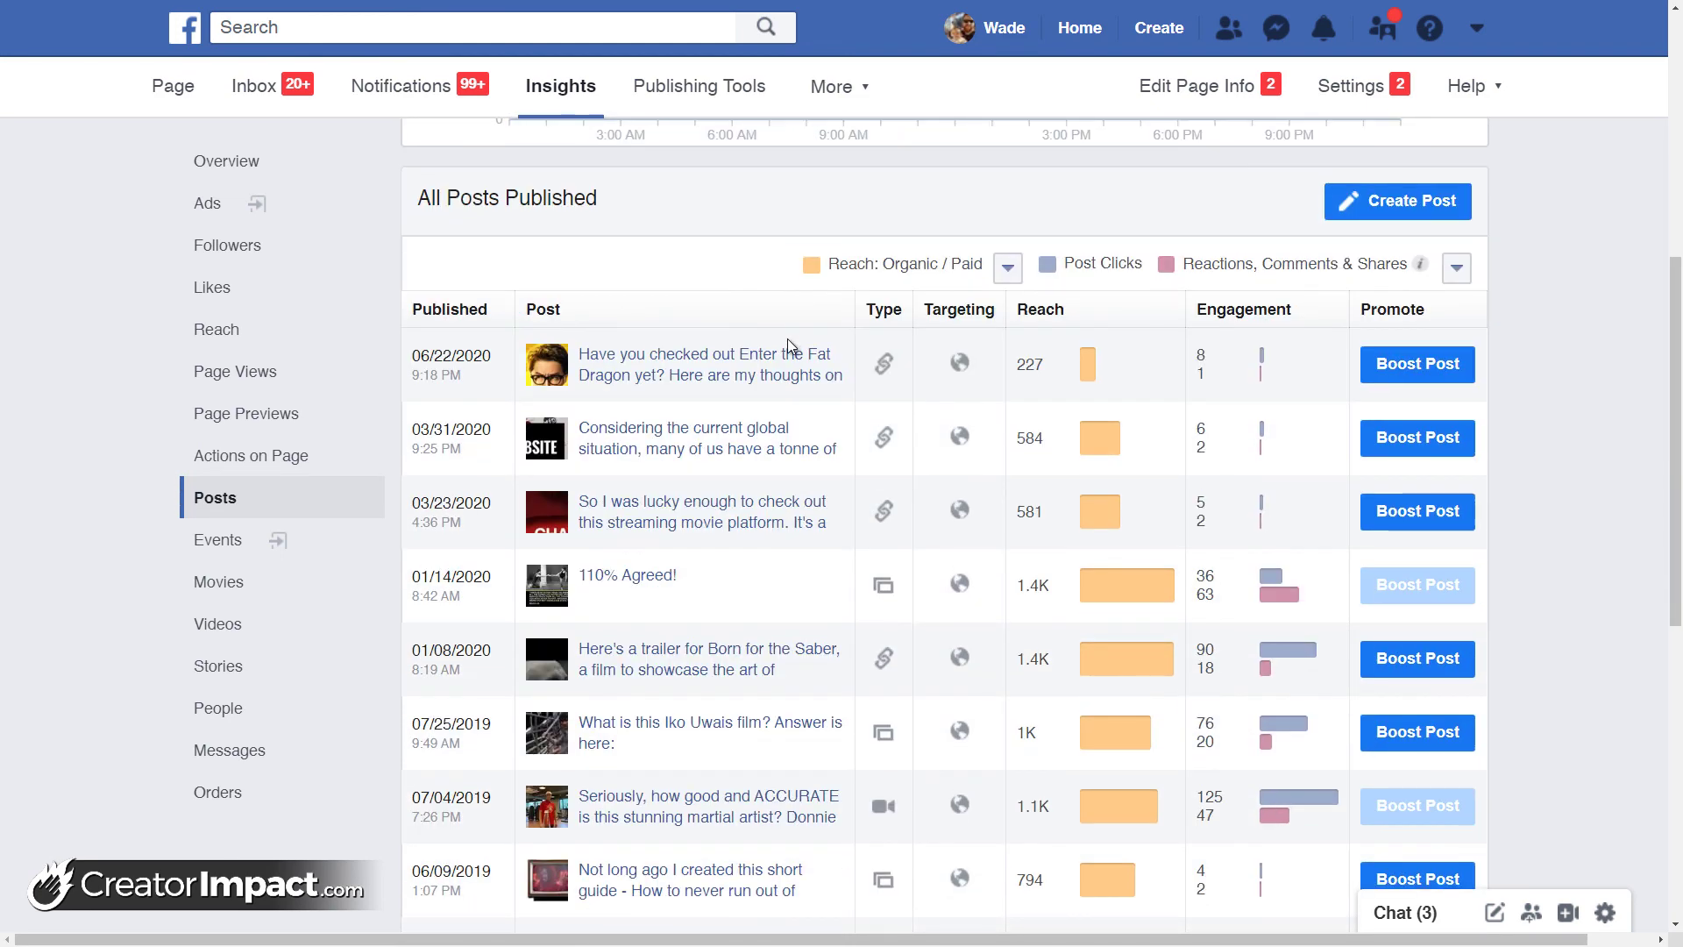
{"action": "scroll", "coordinate": [786, 345], "scroll_direction": "down", "scroll_amount": 1}
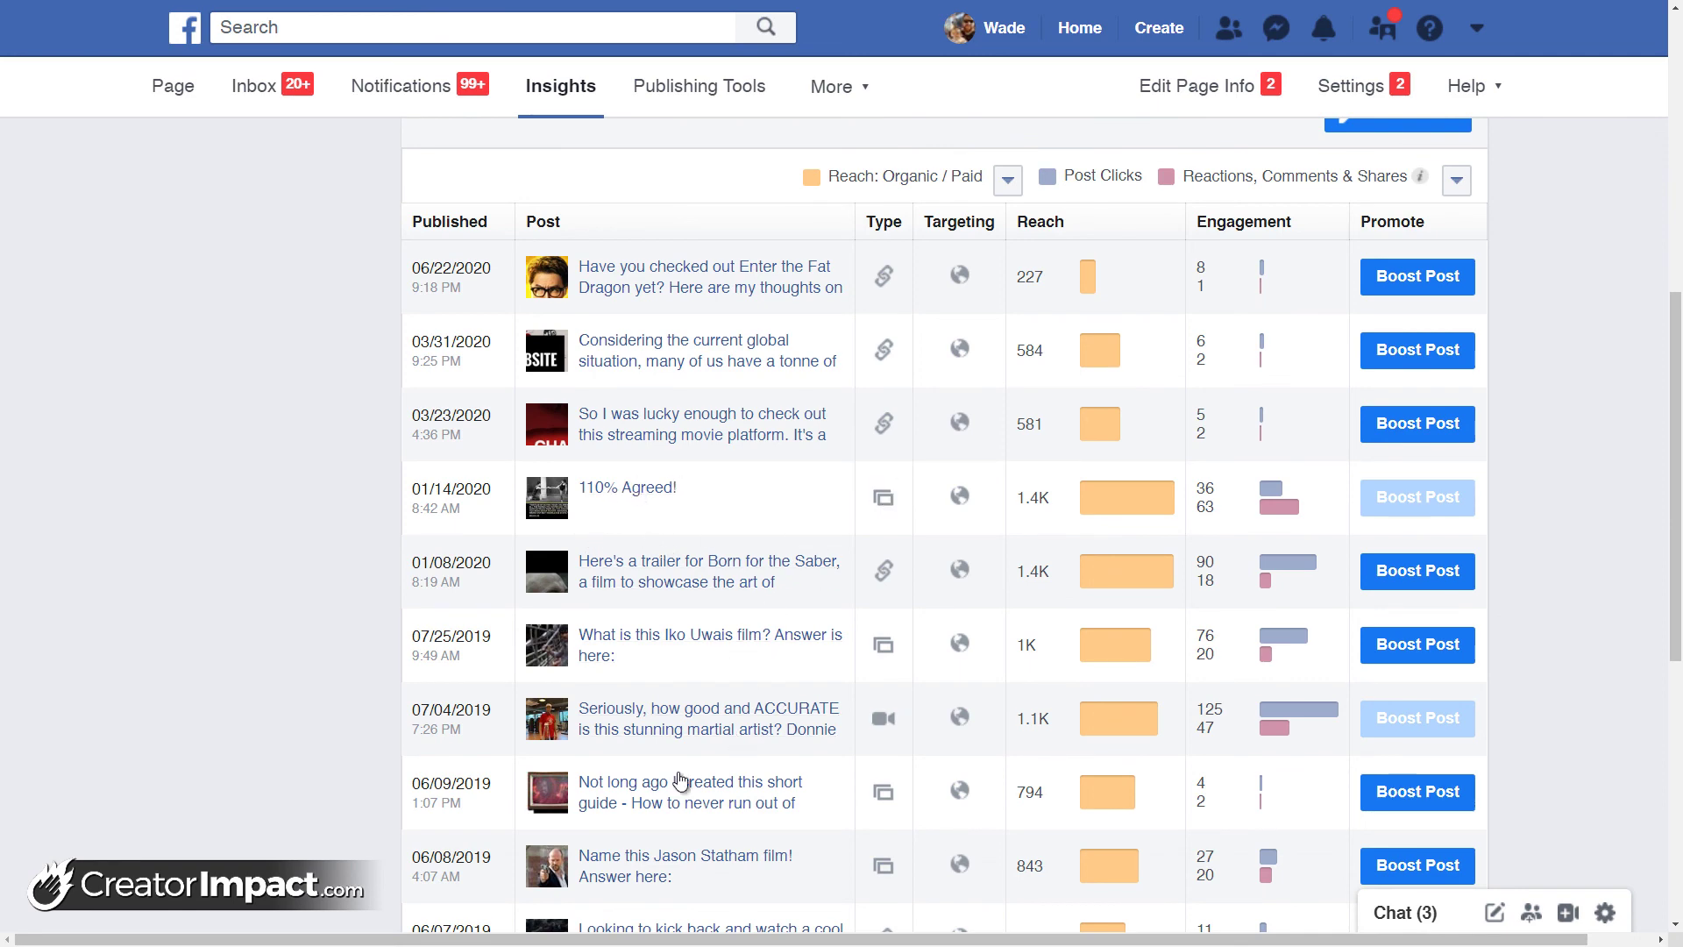
{"action": "scroll", "coordinate": [922, 738], "scroll_direction": "up", "scroll_amount": 5}
{"action": "scroll", "coordinate": [922, 738], "scroll_direction": "up", "scroll_amount": 3}
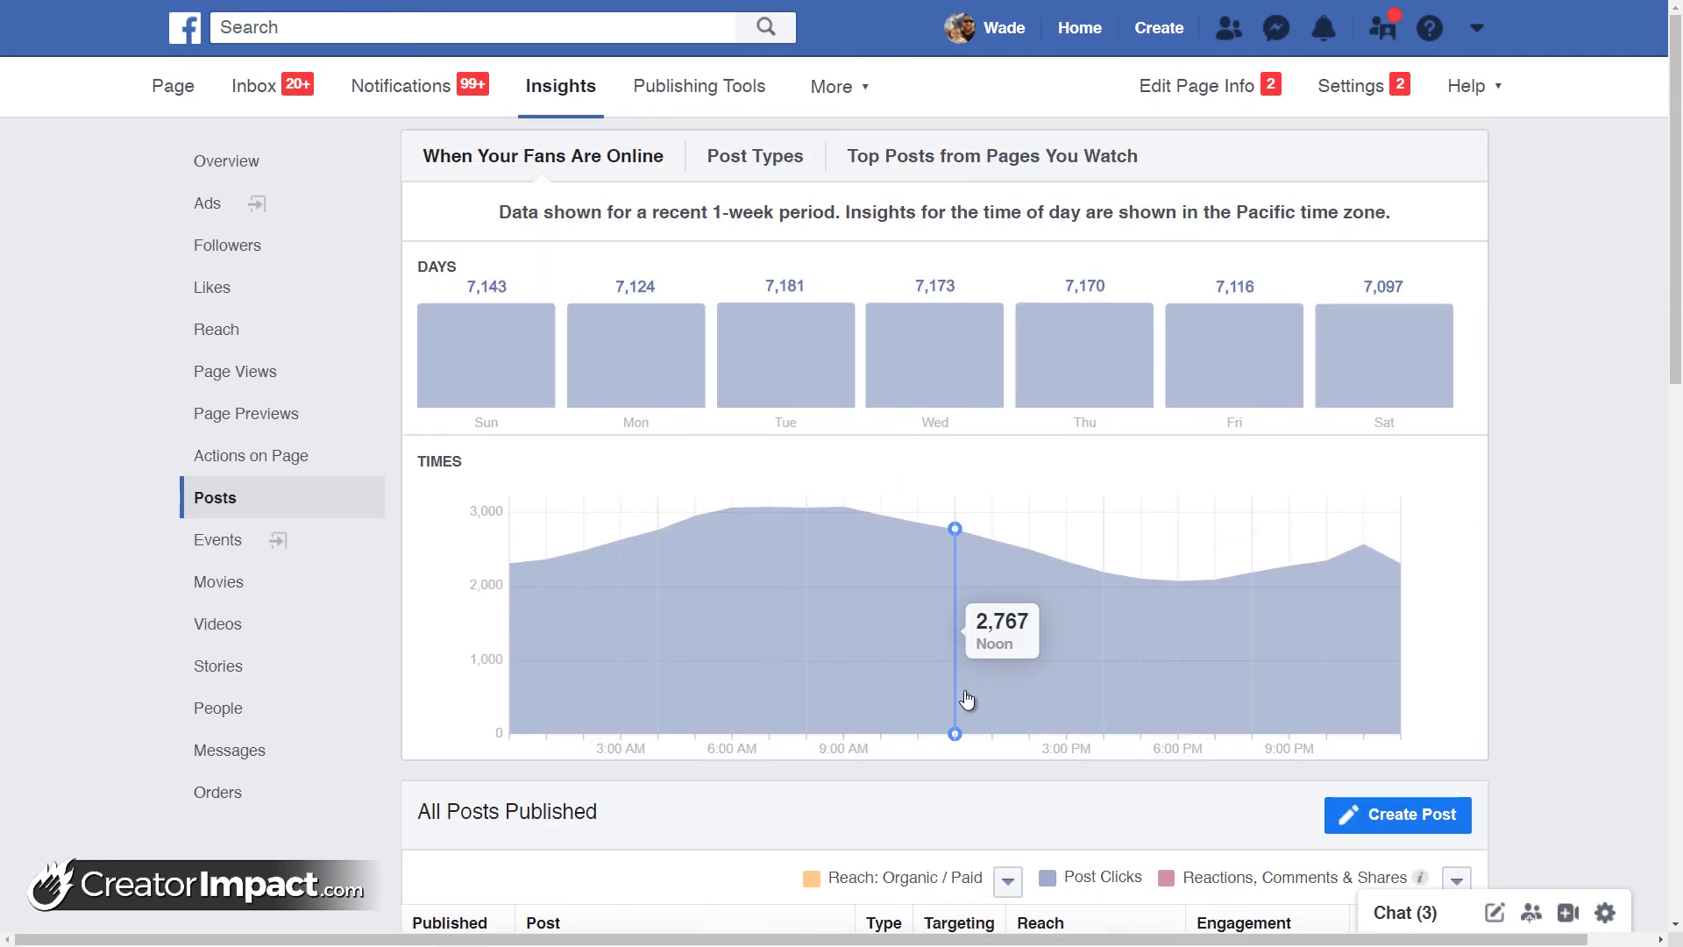